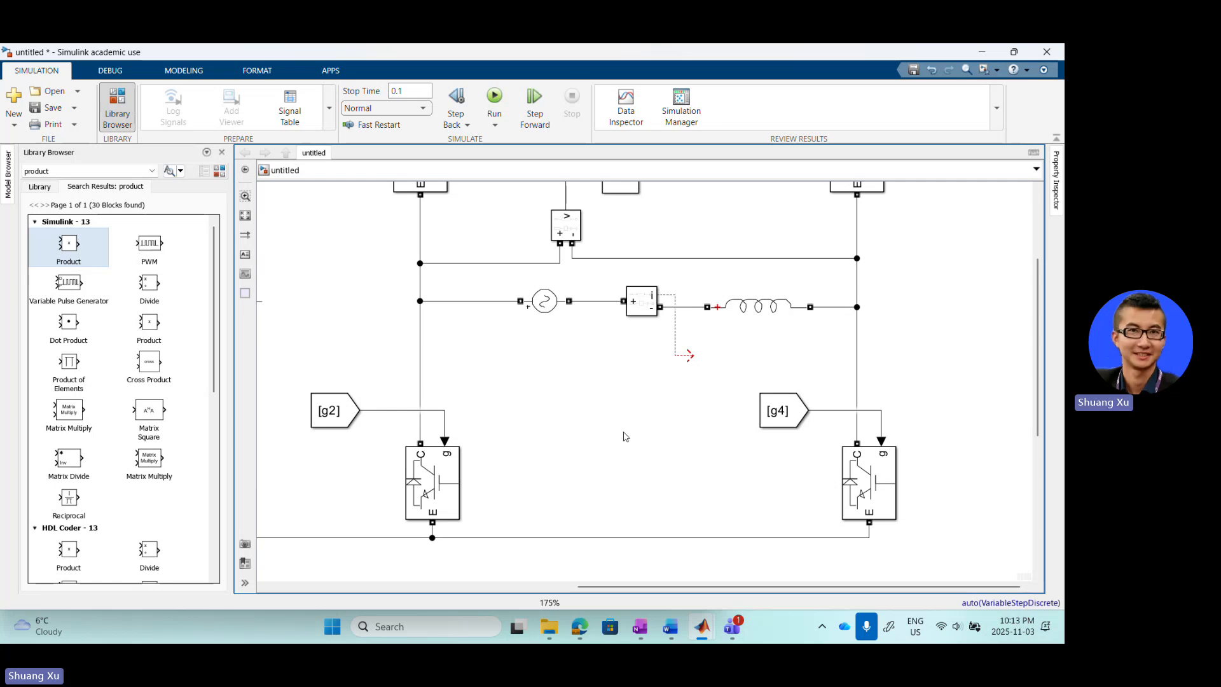
- Duplicate the Scope block and place the copy below the current measurement
{"action": "scroll", "coordinate": [623, 437], "scroll_direction": "down", "scroll_amount": 3}
{"action": "scroll", "coordinate": [648, 314], "scroll_direction": "up", "scroll_amount": 2}
{"action": "left_click", "coordinate": [619, 291]}
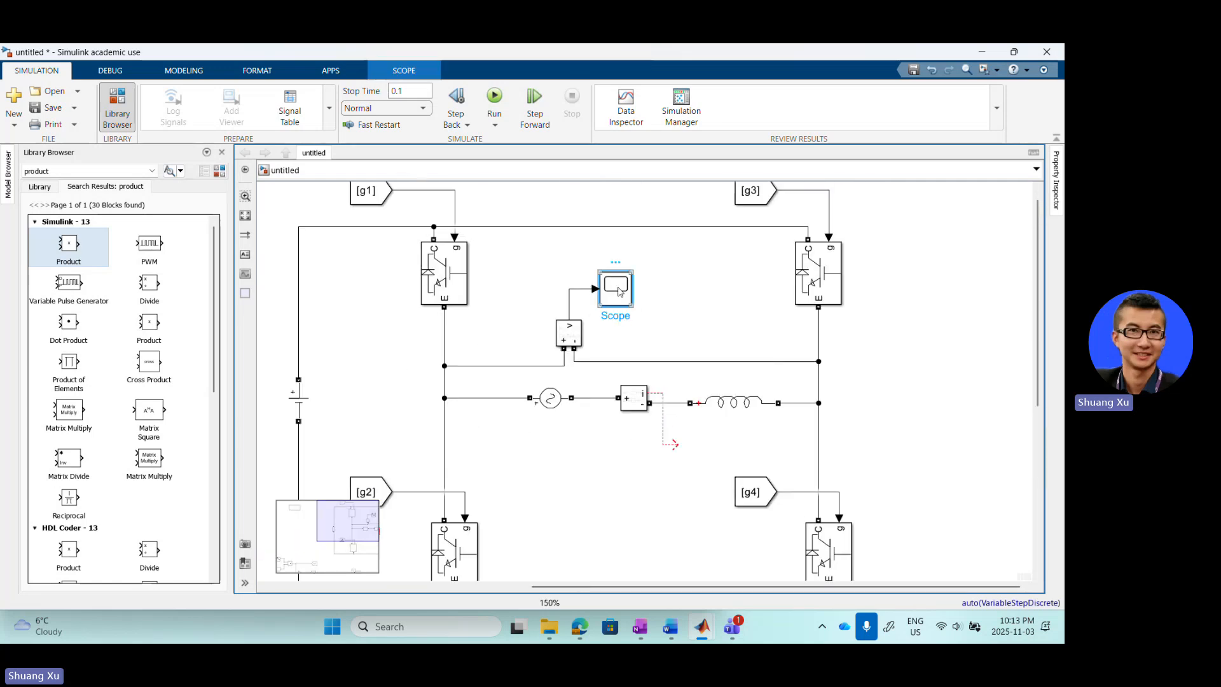
{"action": "key", "text": "ctrl+c"}
{"action": "key", "text": "ctrl+v"}
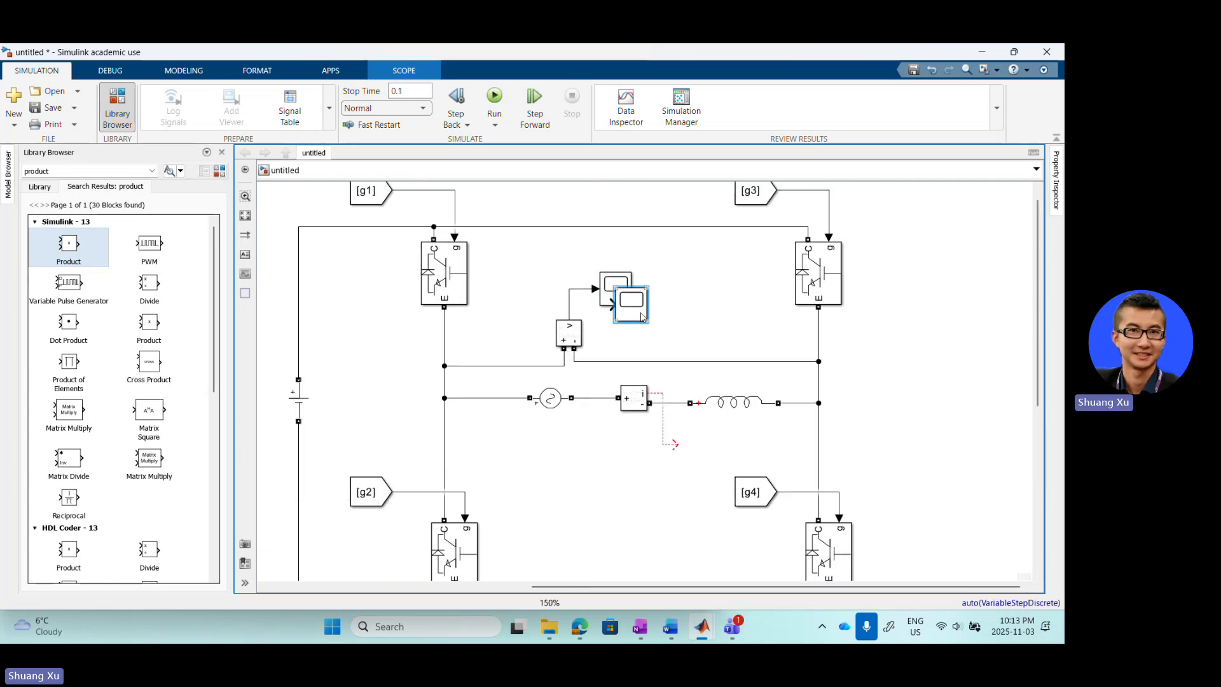
{"action": "left_click_drag", "start_coordinate": [642, 316], "coordinate": [697, 446]}
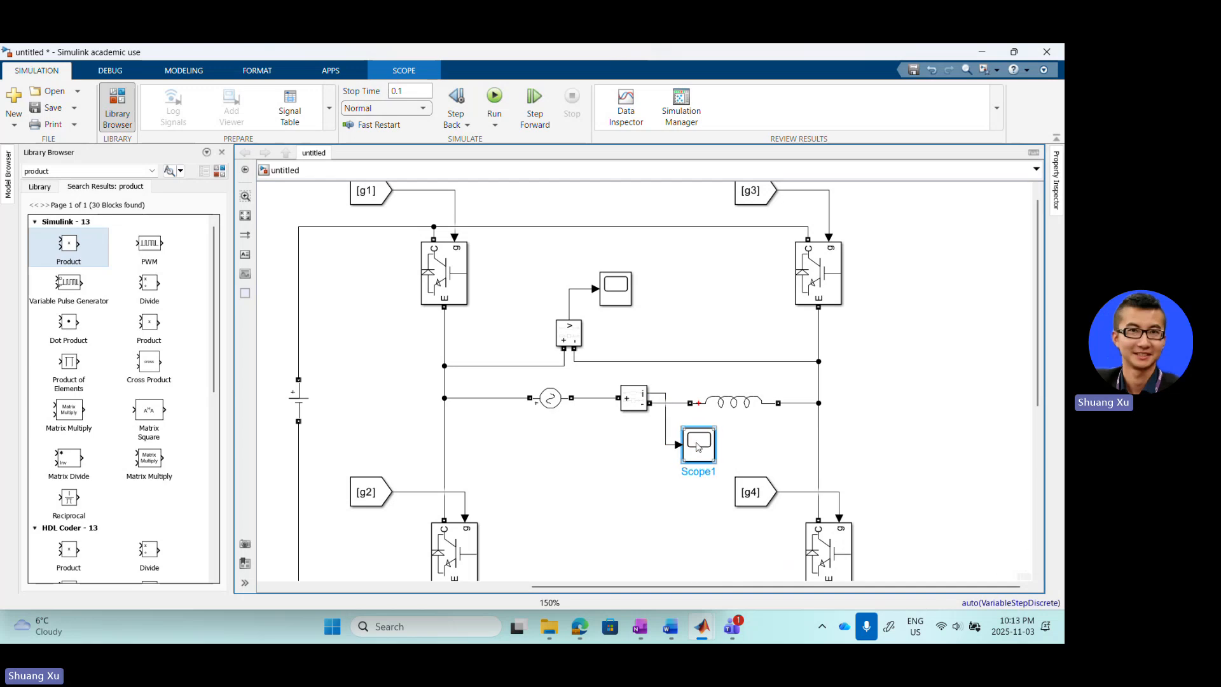
- Rename Scope1's logging variable from Vab1 to Ig, then run the simulation
{"action": "double_click", "coordinate": [699, 447]}
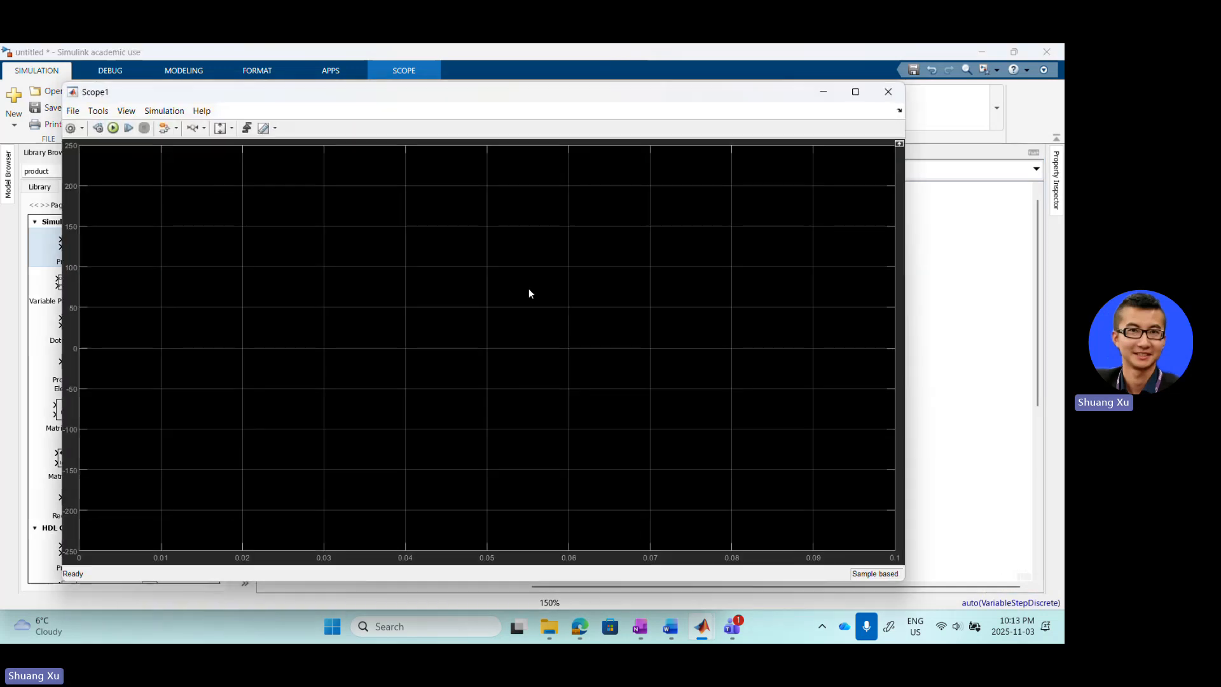
{"action": "left_click", "coordinate": [70, 129]}
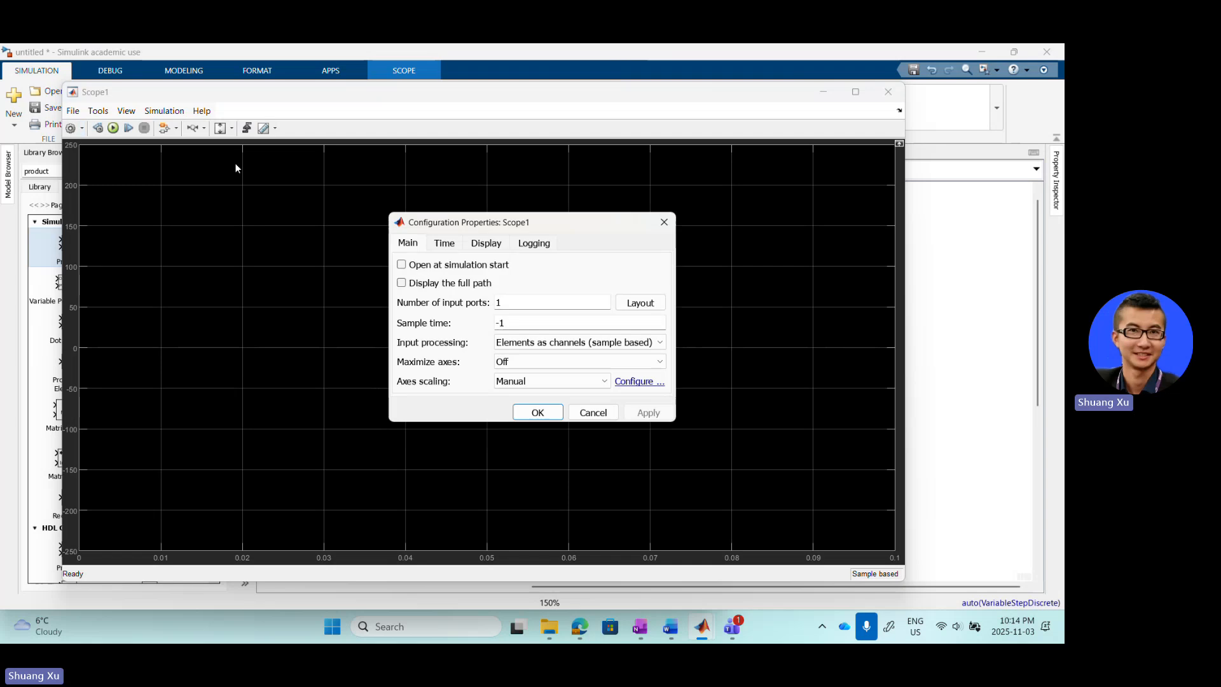
{"action": "left_click", "coordinate": [540, 246]}
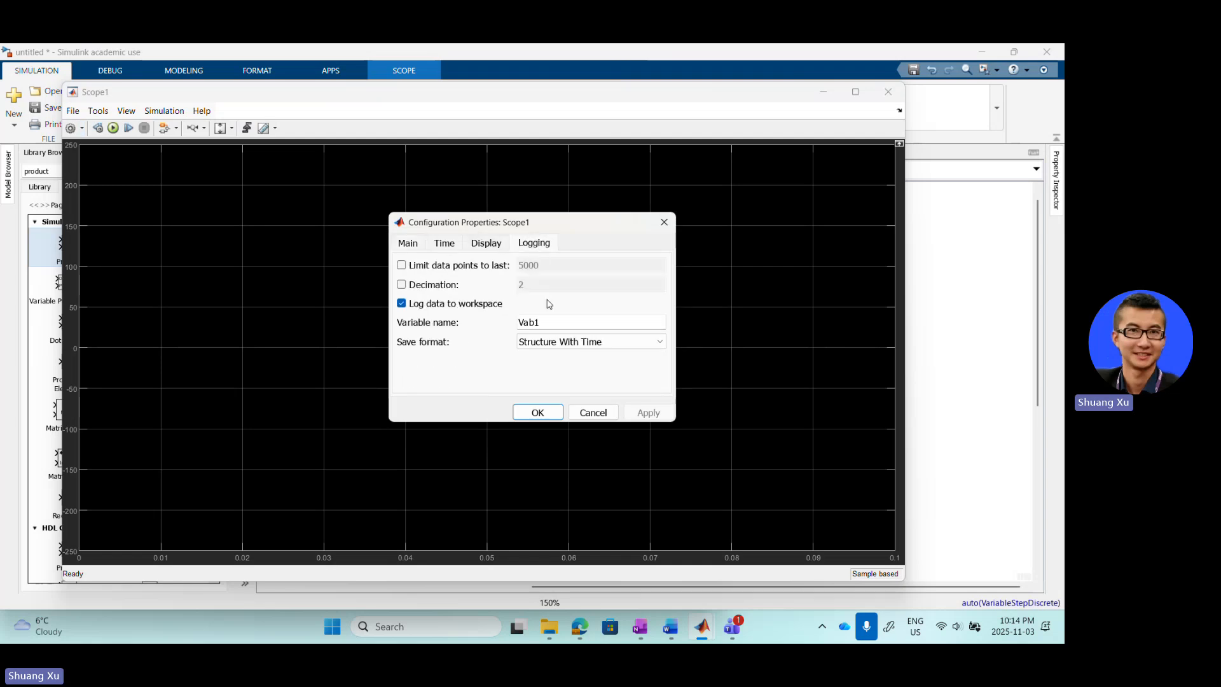
{"action": "double_click", "coordinate": [546, 322]}
{"action": "type", "text": "Ig"}
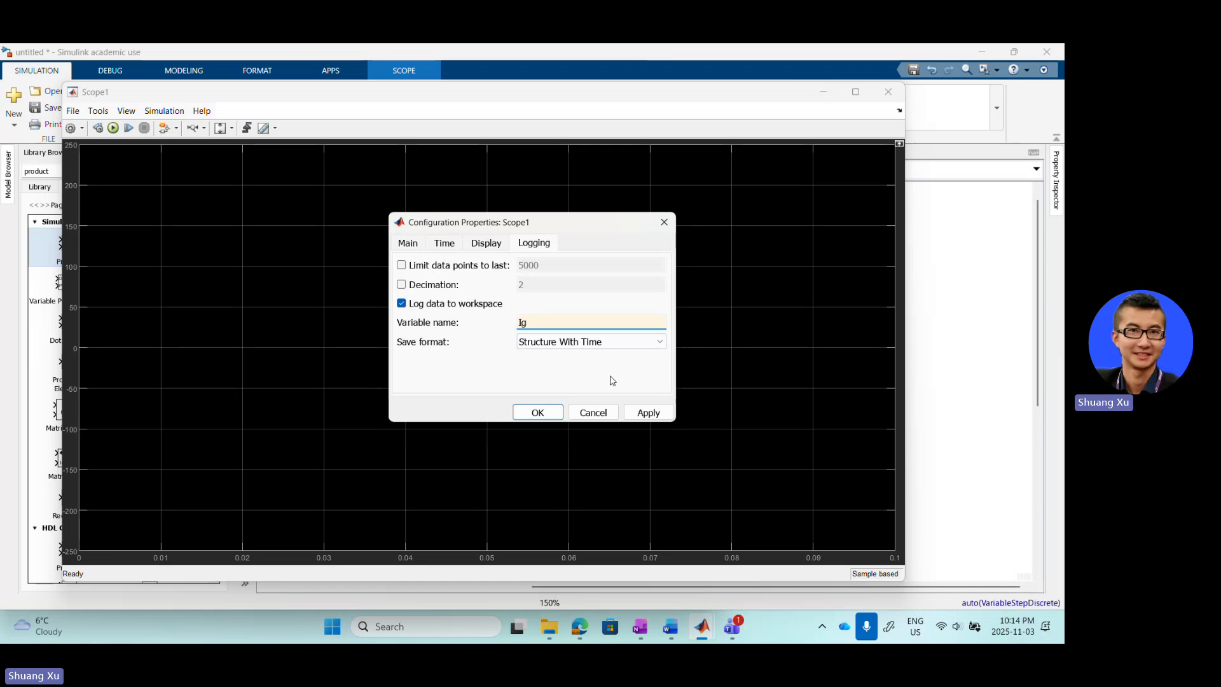
{"action": "left_click", "coordinate": [655, 414]}
{"action": "left_click", "coordinate": [537, 412]}
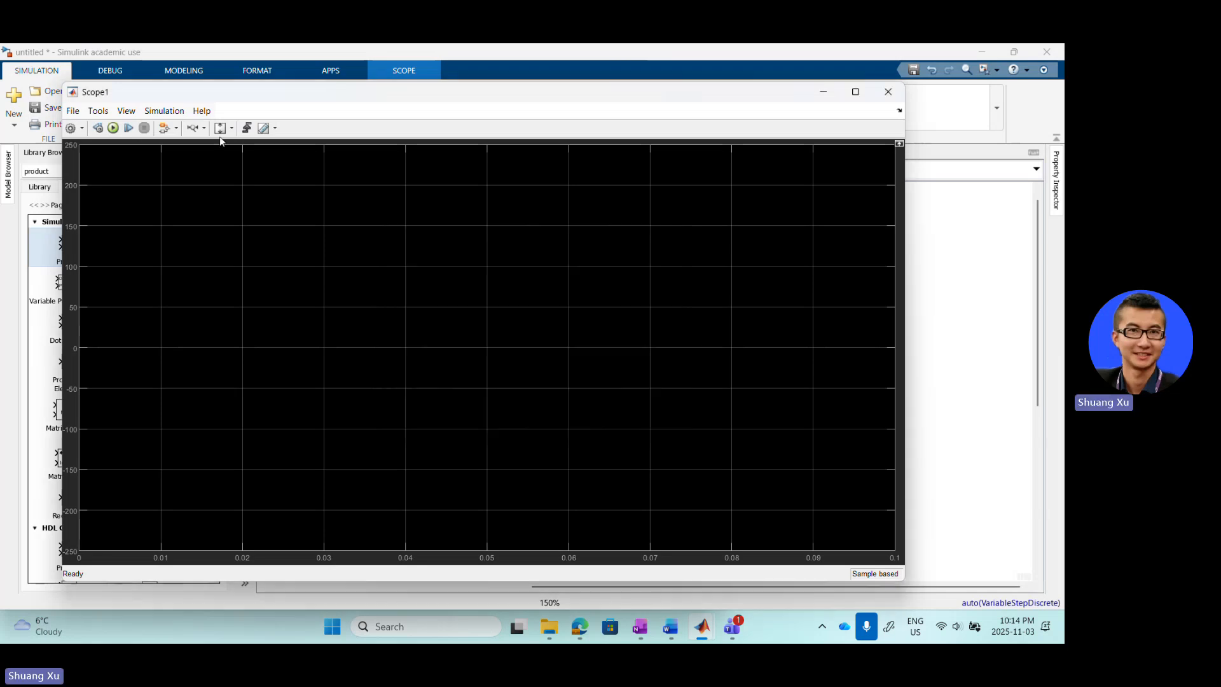
{"action": "left_click", "coordinate": [115, 128]}
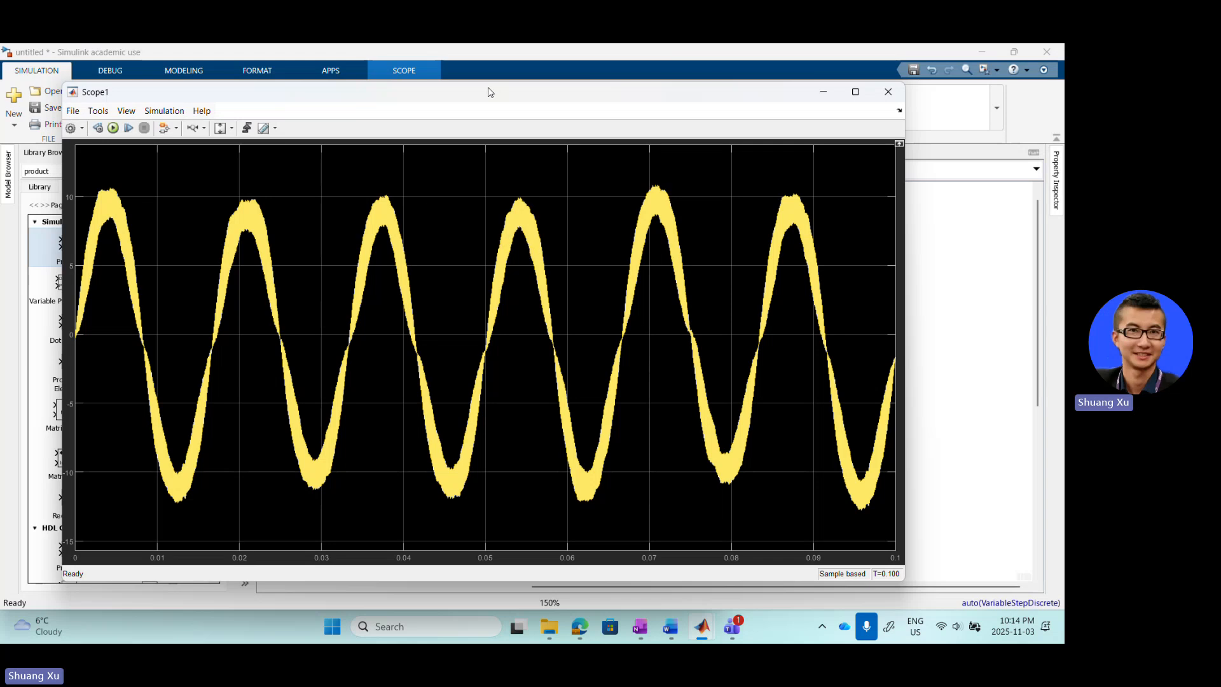
{"action": "left_click_drag", "start_coordinate": [488, 92], "coordinate": [522, 110]}
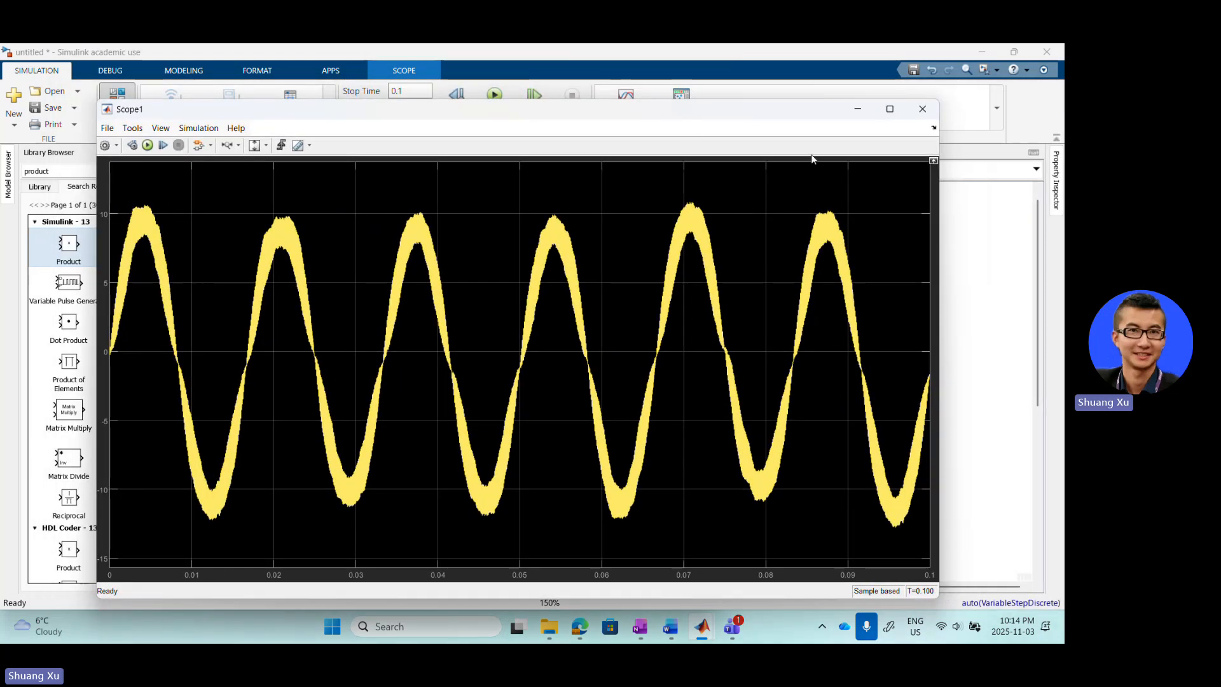
- Change the powergui Sample time field from 1e-6 to 1e-7 and apply it
{"action": "left_click", "coordinate": [959, 265]}
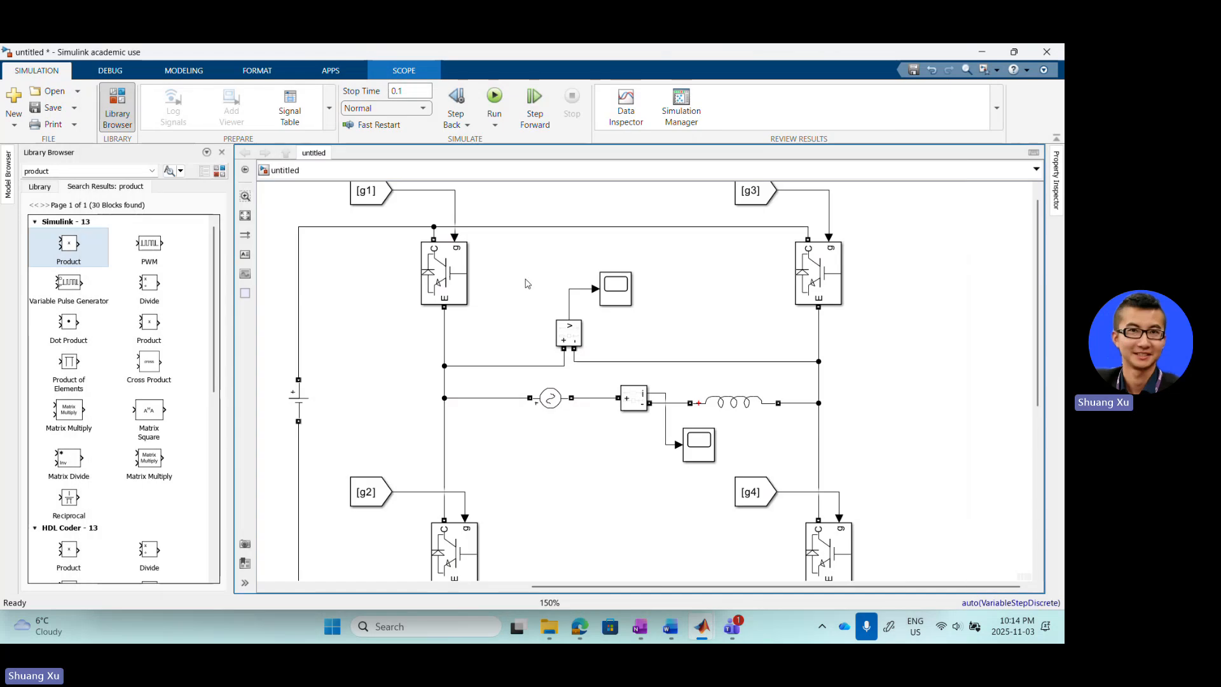
{"action": "scroll", "coordinate": [735, 308], "scroll_direction": "down", "scroll_amount": 3}
{"action": "scroll", "coordinate": [415, 259], "scroll_direction": "up", "scroll_amount": 5}
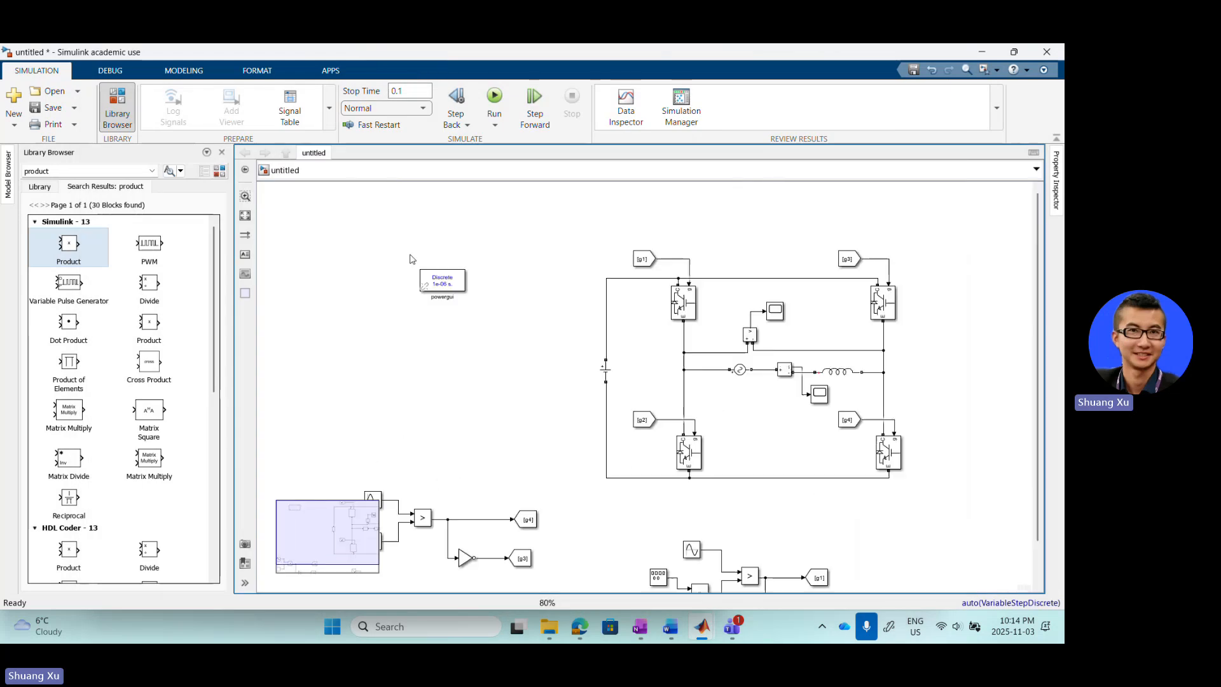
{"action": "left_click", "coordinate": [497, 305]}
{"action": "left_click_drag", "start_coordinate": [497, 304], "coordinate": [532, 304]}
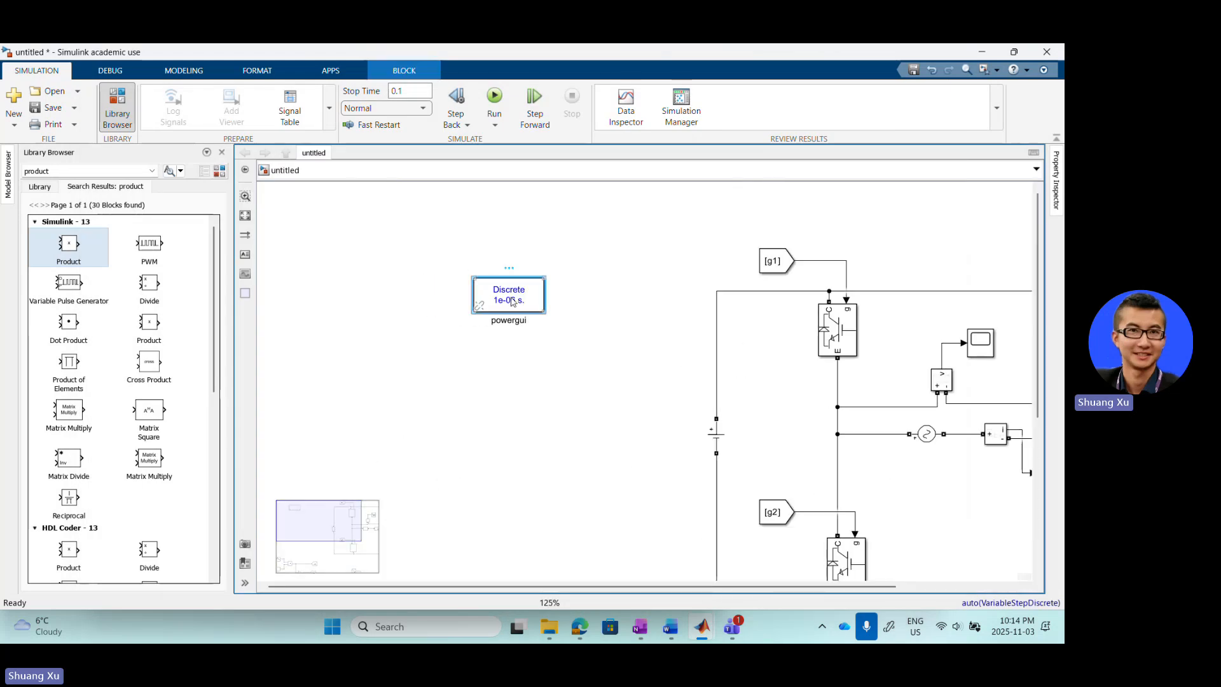
{"action": "double_click", "coordinate": [532, 304]}
{"action": "double_click", "coordinate": [655, 206]}
{"action": "left_click", "coordinate": [672, 213]}
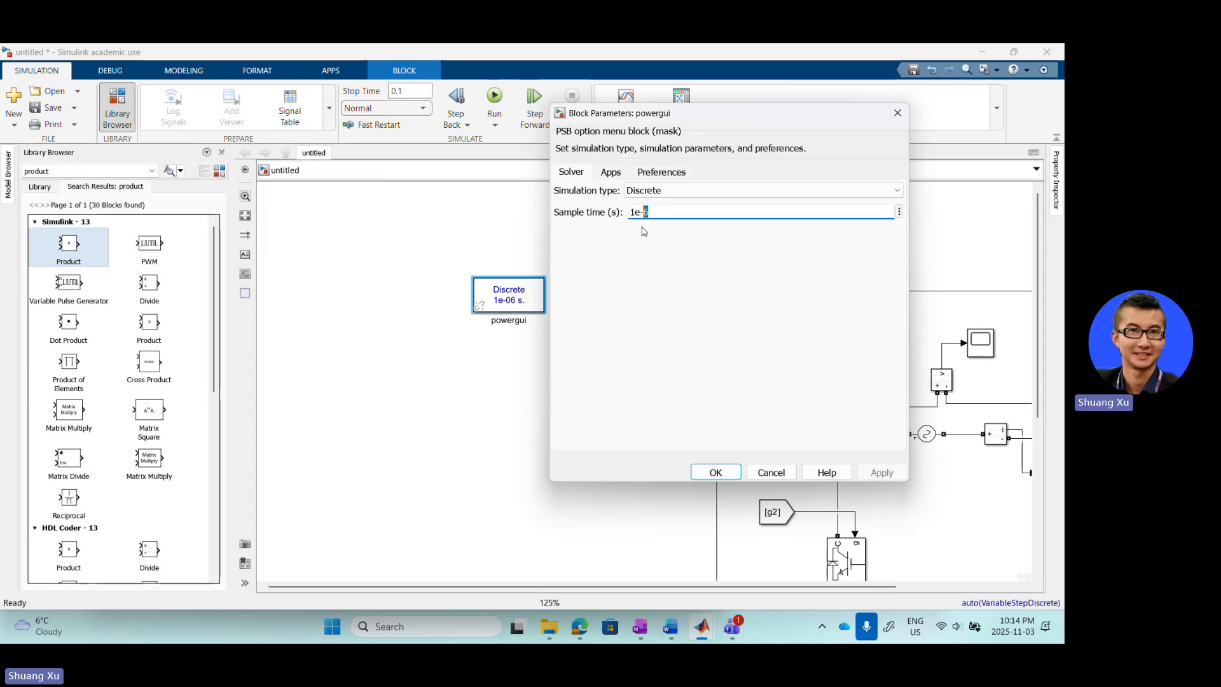
{"action": "type", "text": "7"}
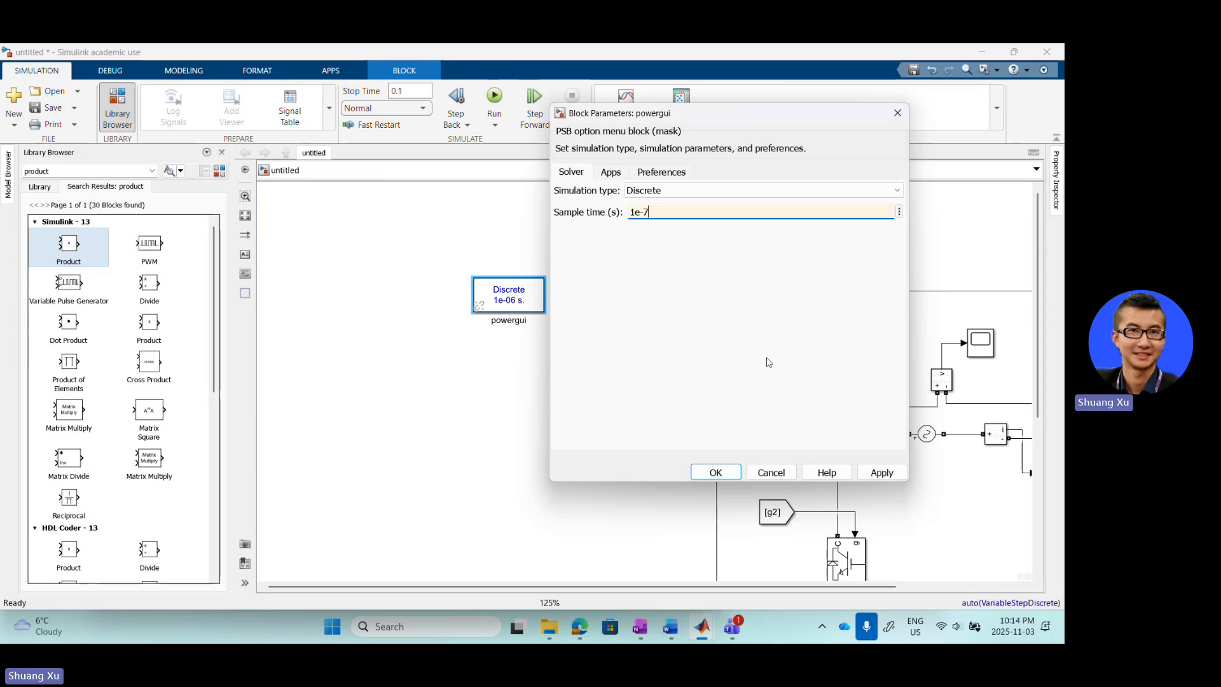
{"action": "left_click", "coordinate": [882, 472]}
{"action": "left_click", "coordinate": [716, 471]}
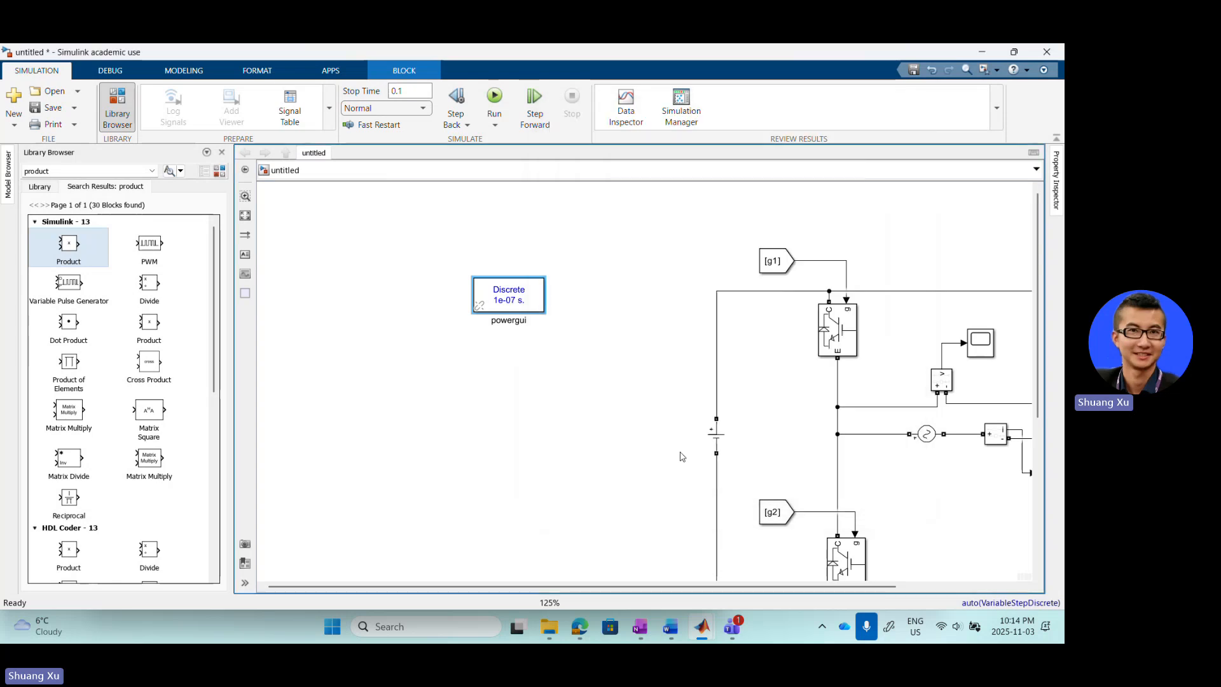
{"action": "left_click", "coordinate": [482, 397]}
{"action": "scroll", "coordinate": [441, 349], "scroll_direction": "down", "scroll_amount": 4}
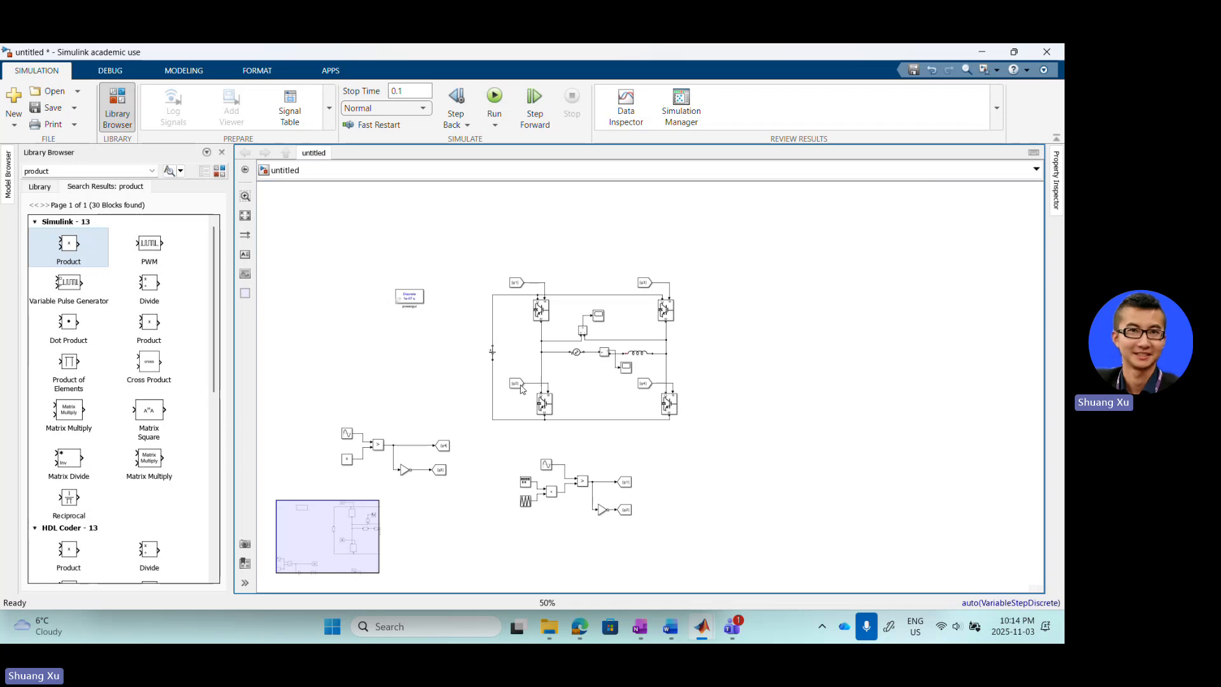
{"action": "scroll", "coordinate": [521, 390], "scroll_direction": "up", "scroll_amount": 1}
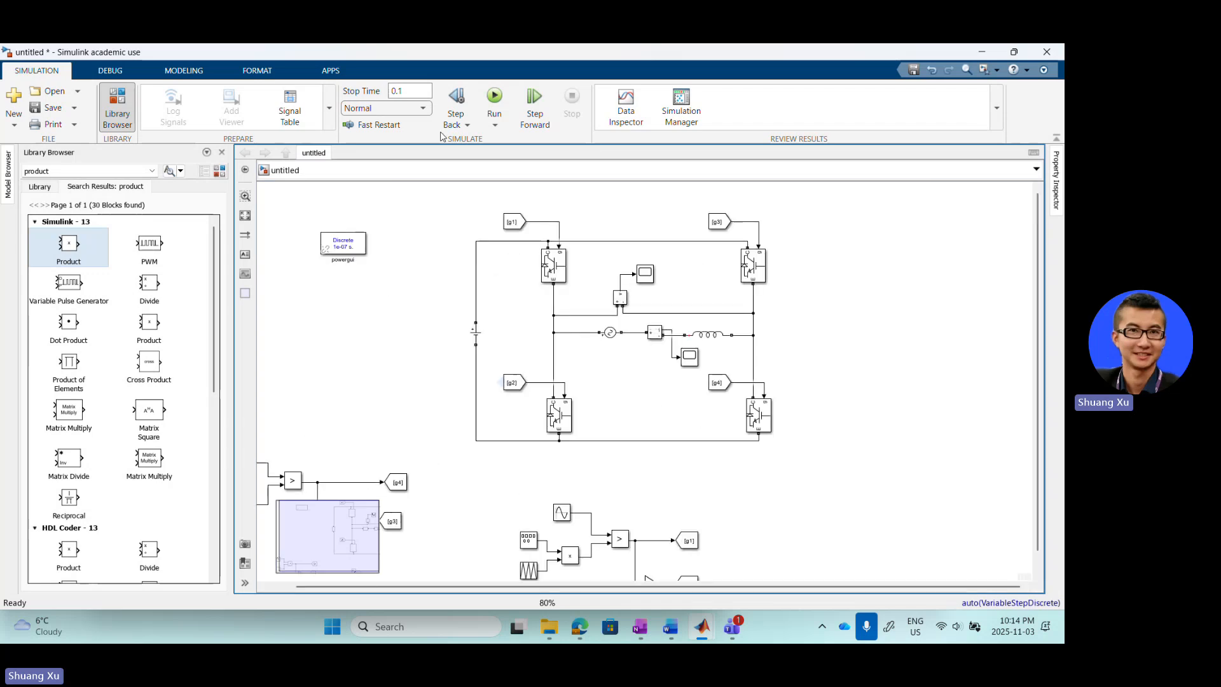
- Run the model at the 1e-7 s step and review the load current in Scope1
{"action": "left_click", "coordinate": [497, 97]}
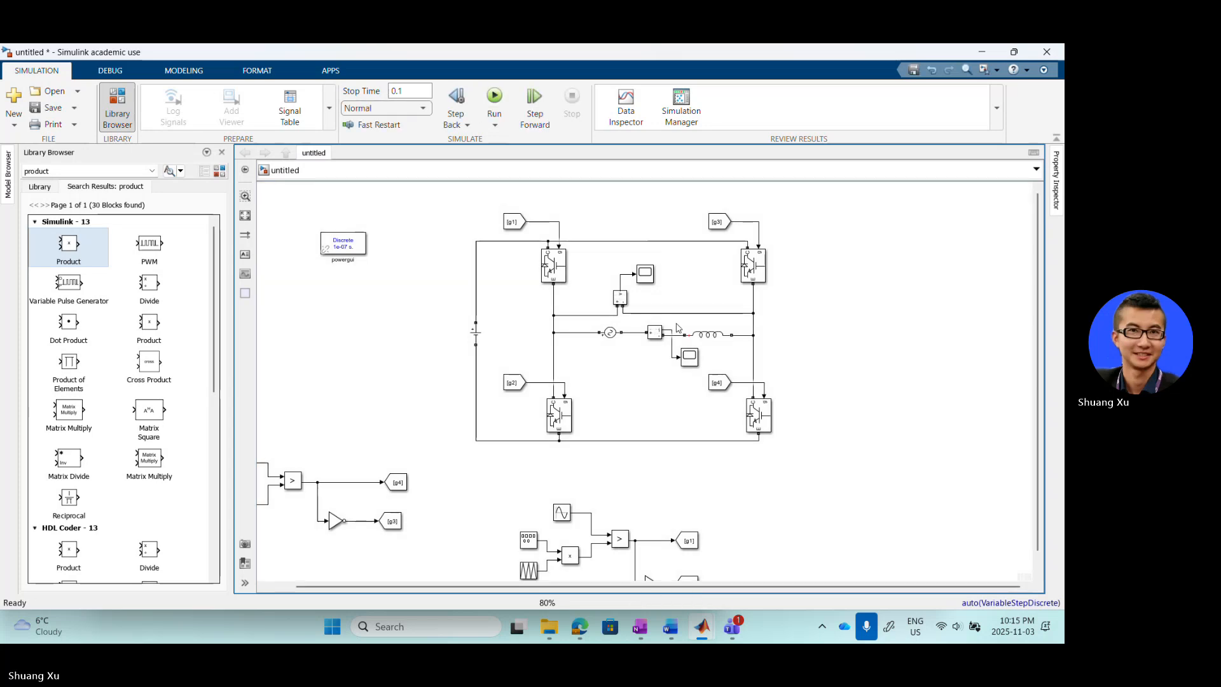
{"action": "double_click", "coordinate": [690, 356]}
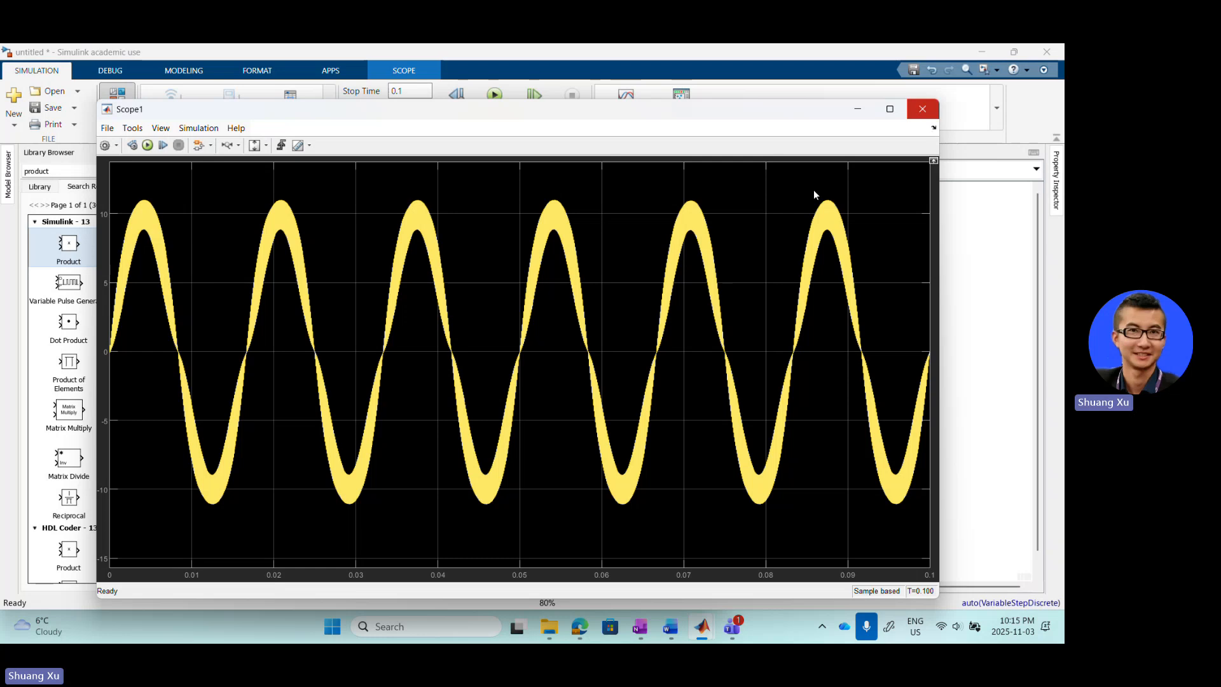
{"action": "left_click", "coordinate": [924, 112]}
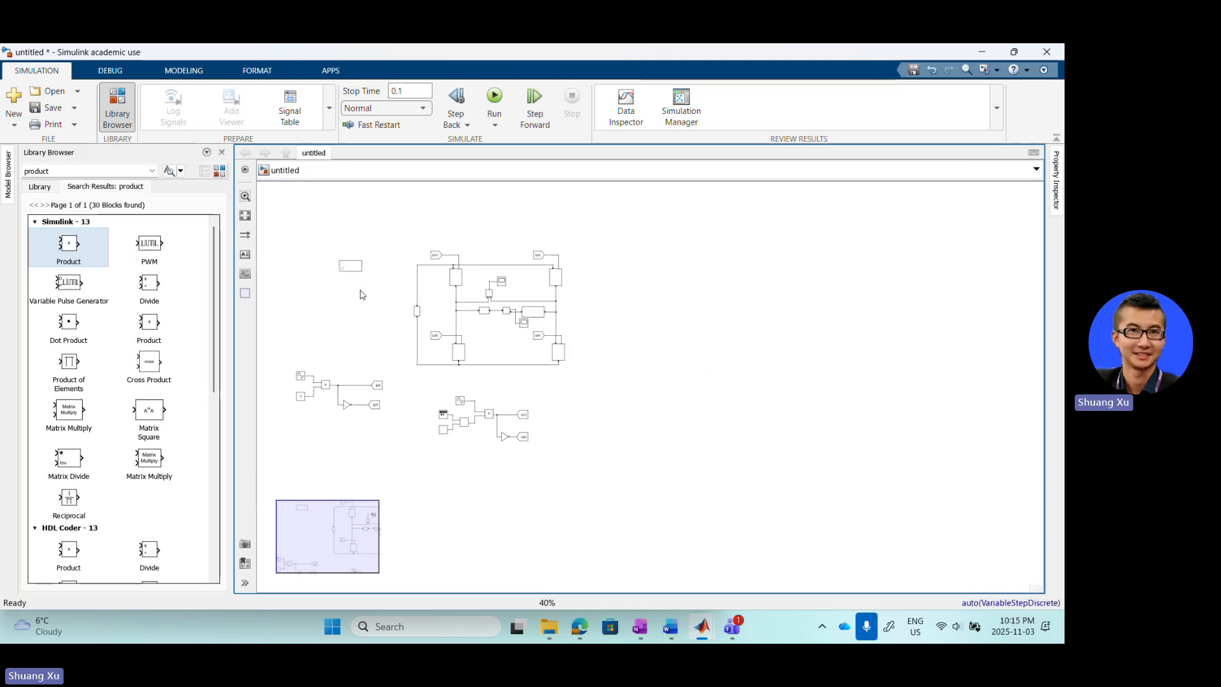
- Duplicate the sine reference block and place the copy in empty space to the right
{"action": "scroll", "coordinate": [467, 425], "scroll_direction": "up", "scroll_amount": 3}
{"action": "scroll", "coordinate": [672, 387], "scroll_direction": "down", "scroll_amount": 2}
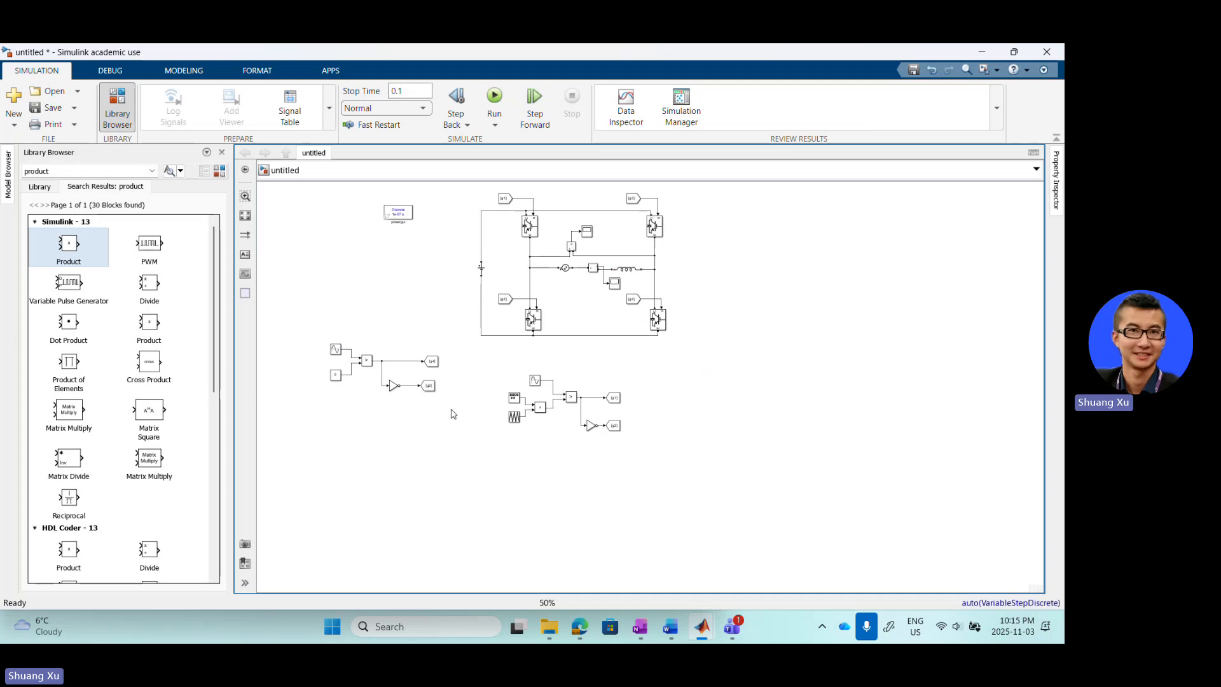
{"action": "scroll", "coordinate": [522, 389], "scroll_direction": "up", "scroll_amount": 4}
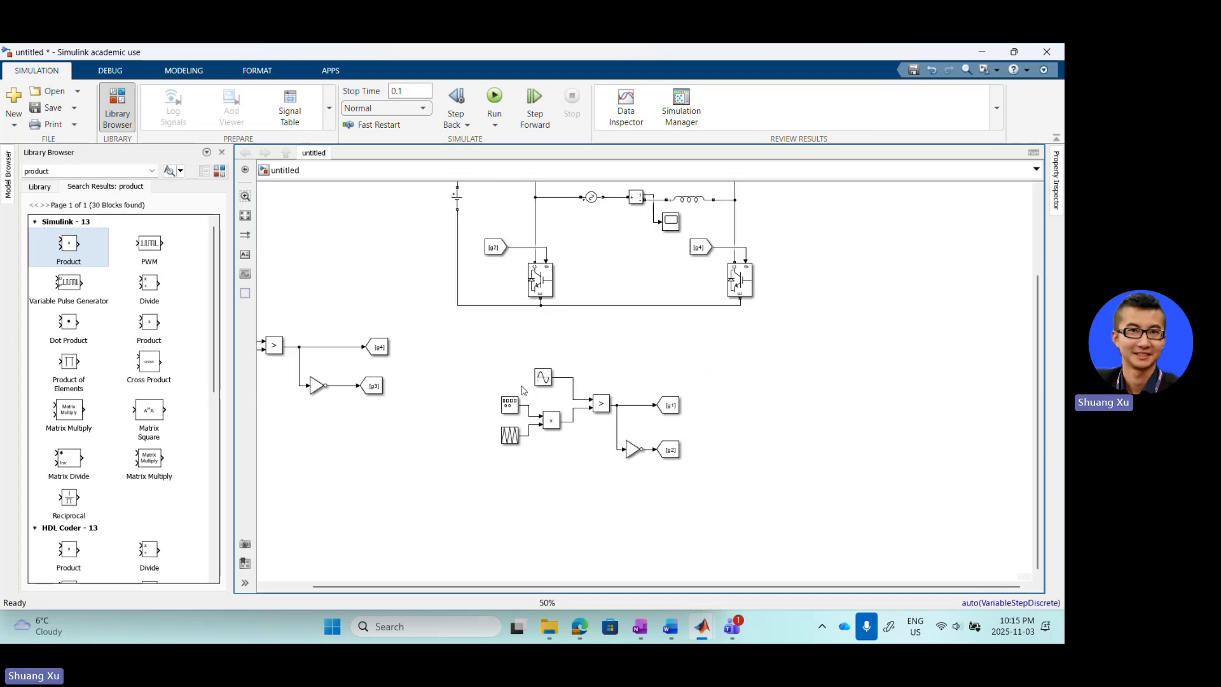
{"action": "left_click", "coordinate": [430, 394]}
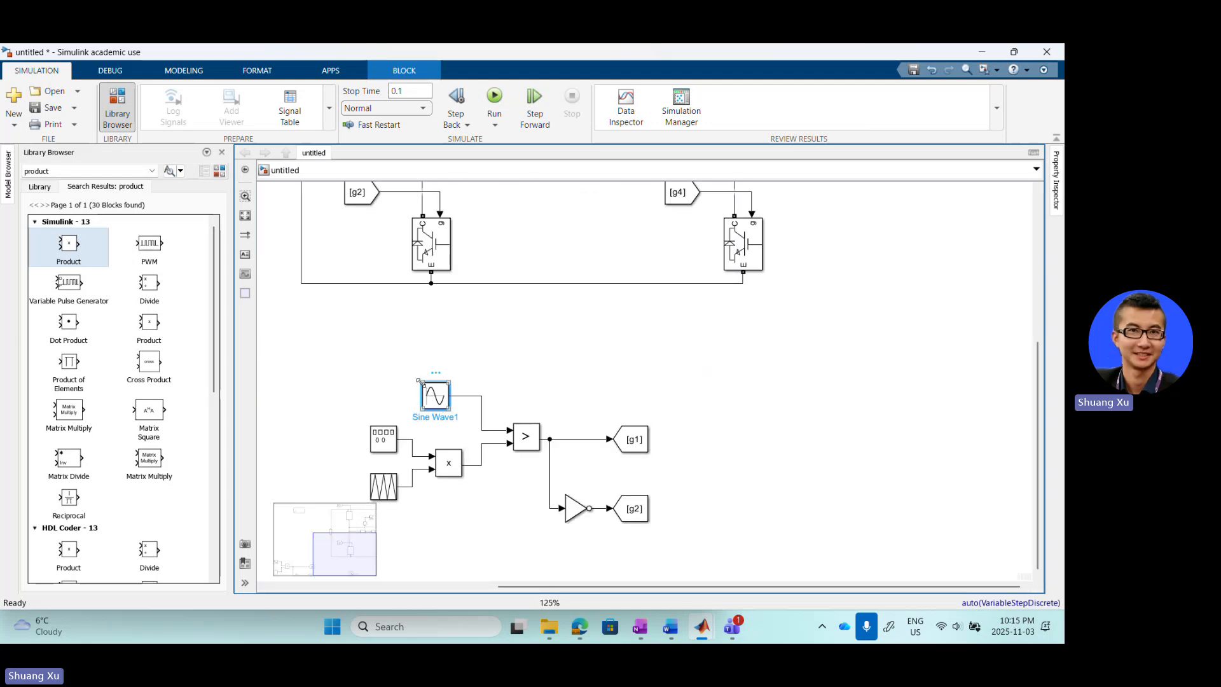
{"action": "key", "text": "ctrl+v"}
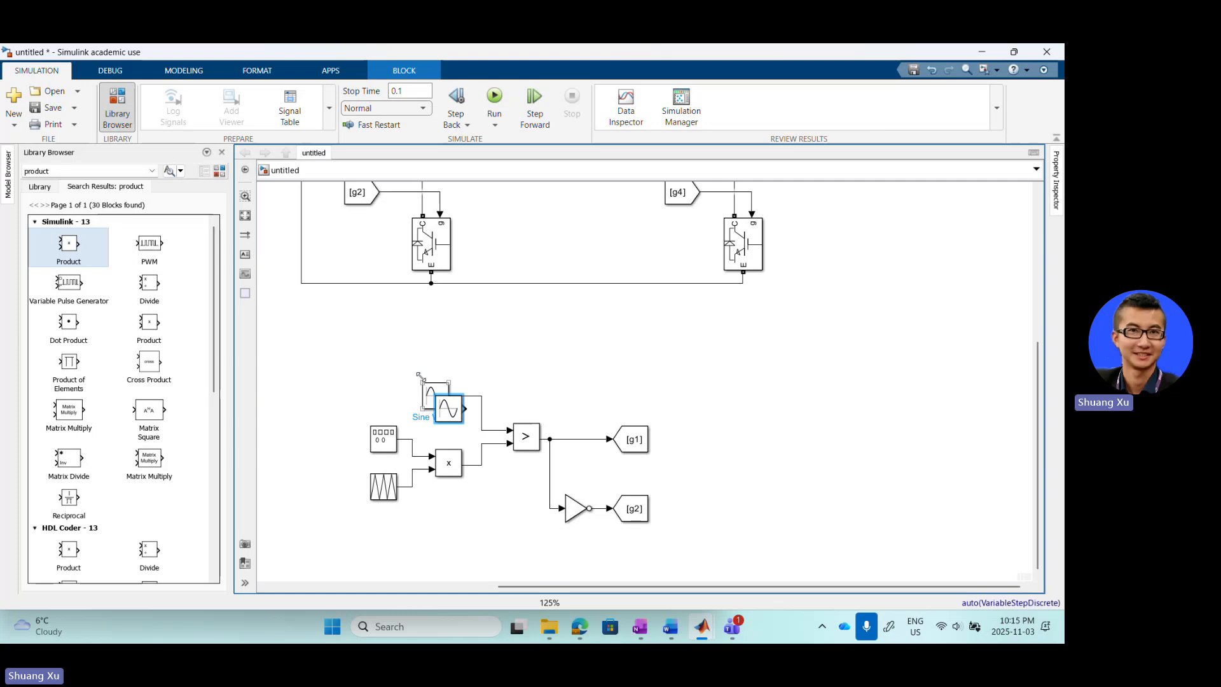
{"action": "left_click_drag", "start_coordinate": [454, 410], "coordinate": [810, 375]}
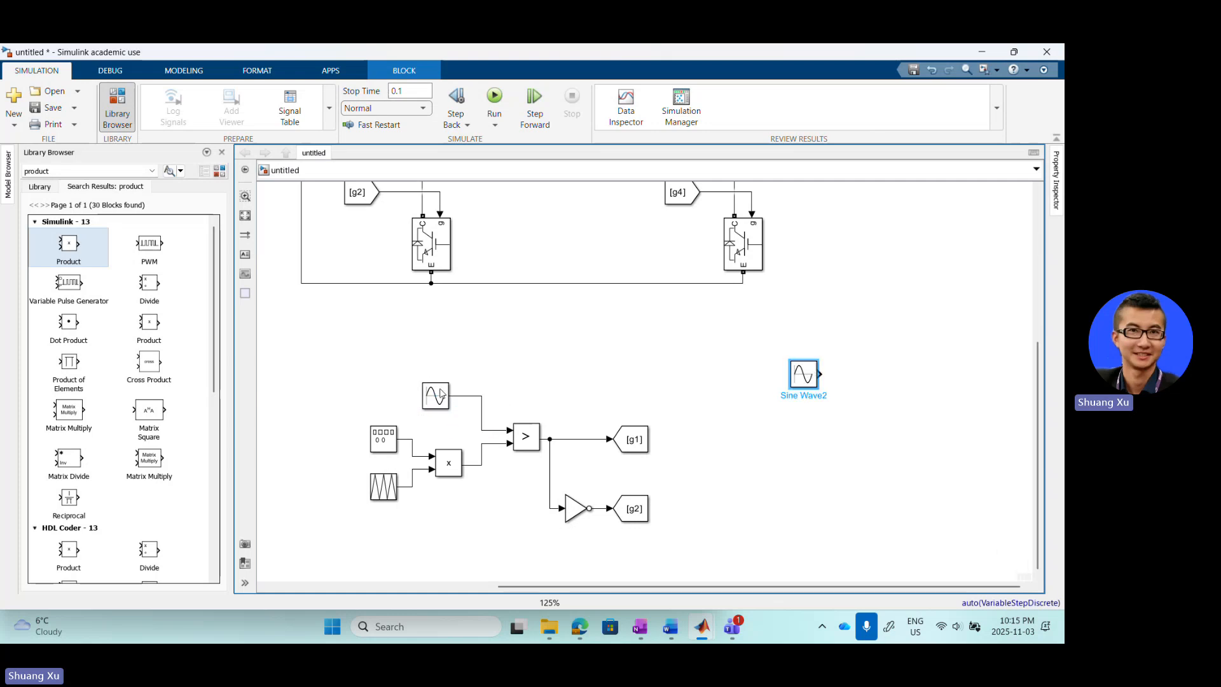
- Move the second modulator group below the first and bring the new sine source closer
{"action": "scroll", "coordinate": [442, 395], "scroll_direction": "down", "scroll_amount": 6}
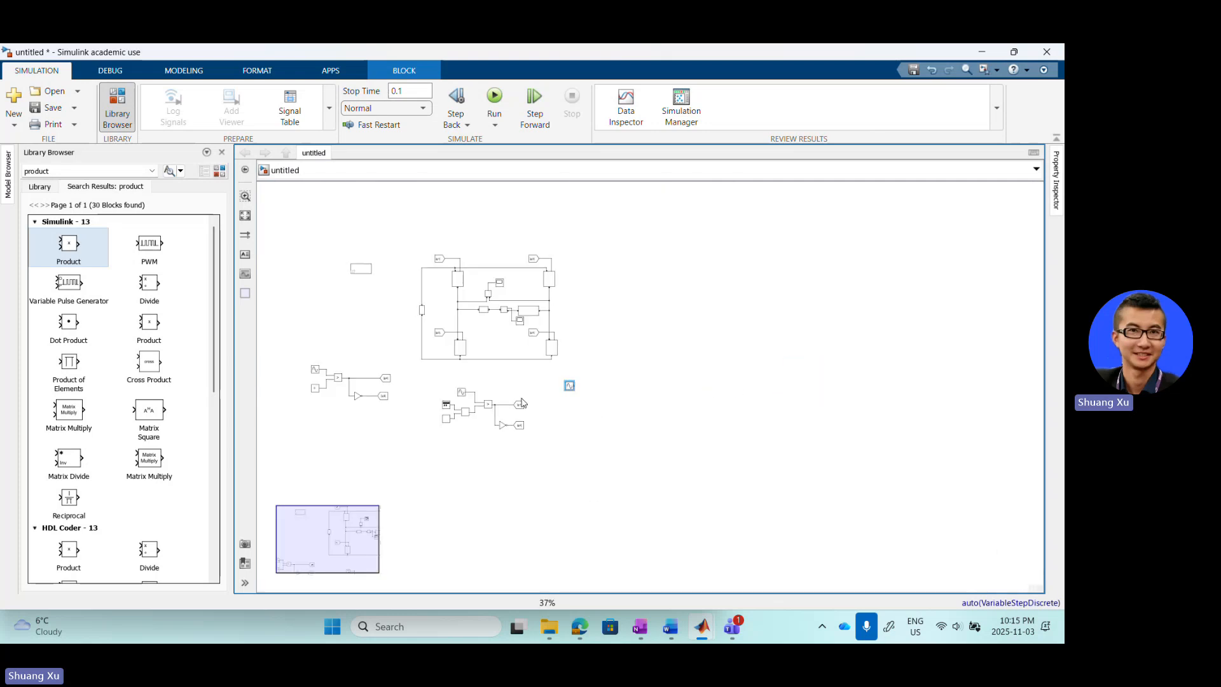
{"action": "scroll", "coordinate": [521, 403], "scroll_direction": "up", "scroll_amount": 2}
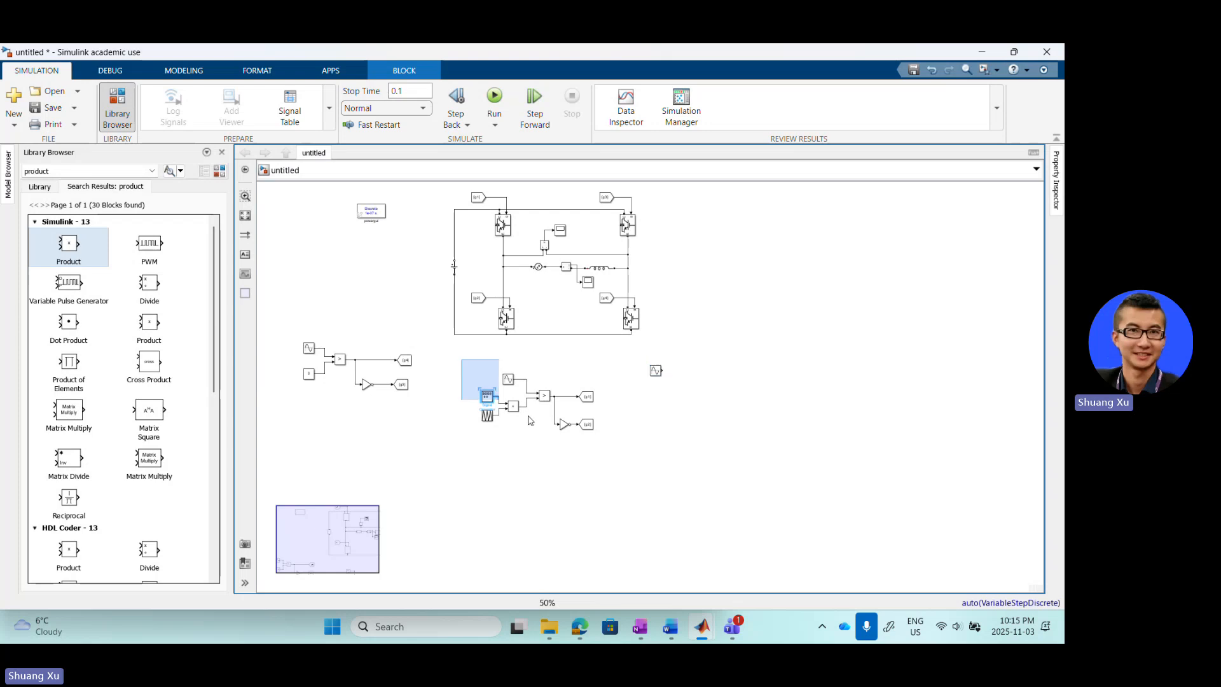
{"action": "left_click_drag", "start_coordinate": [528, 420], "coordinate": [609, 443]}
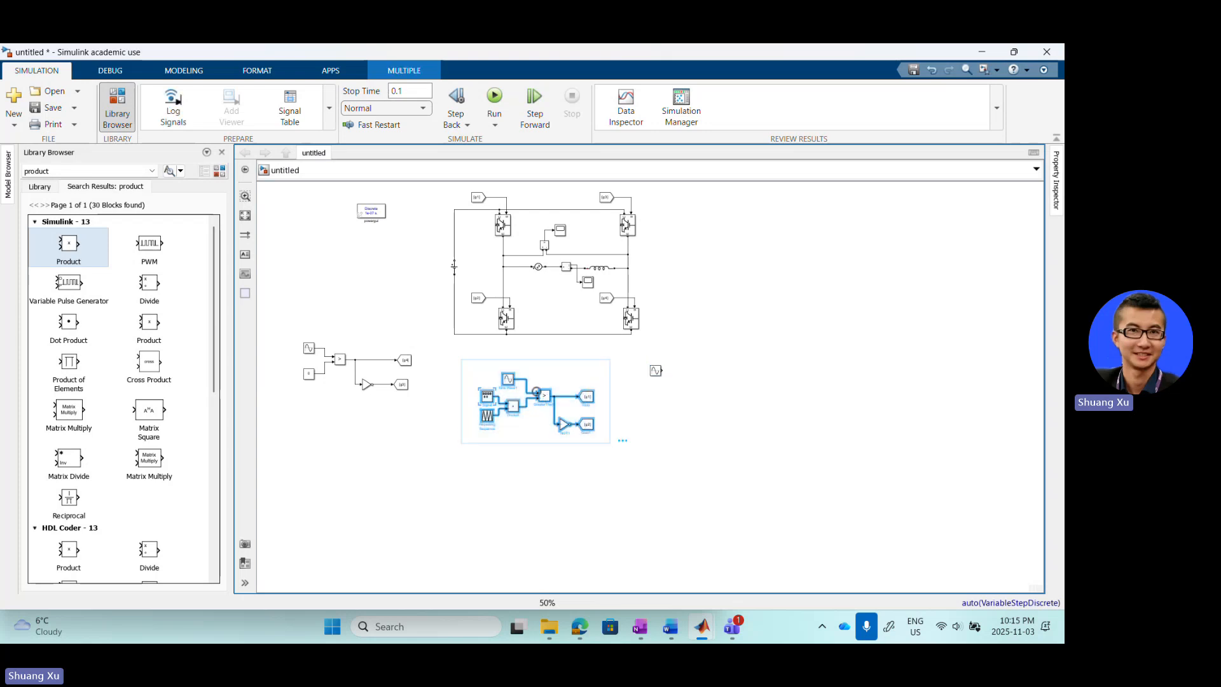
{"action": "left_click_drag", "start_coordinate": [509, 382], "coordinate": [345, 427]}
{"action": "left_click", "coordinate": [497, 425]}
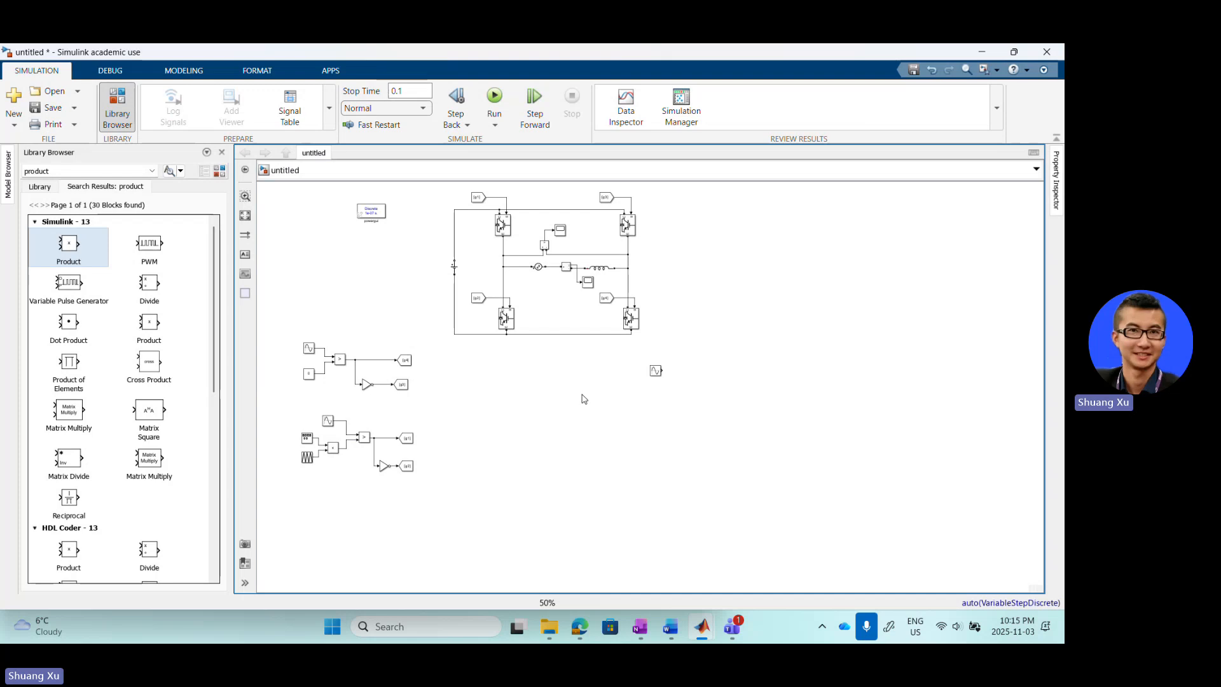
{"action": "left_click_drag", "start_coordinate": [658, 371], "coordinate": [497, 378]}
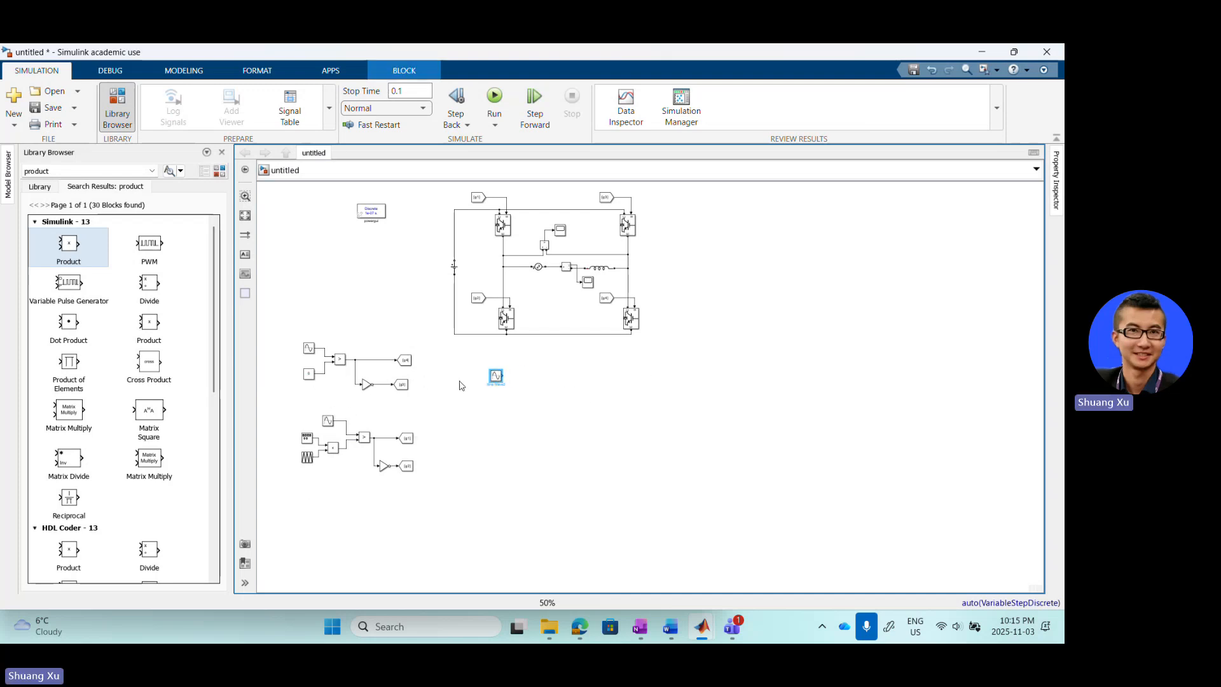
- Copy the triangle carrier and line it up beneath the new sine source
{"action": "scroll", "coordinate": [502, 379], "scroll_direction": "up", "scroll_amount": 2}
{"action": "scroll", "coordinate": [525, 379], "scroll_direction": "up", "scroll_amount": 1}
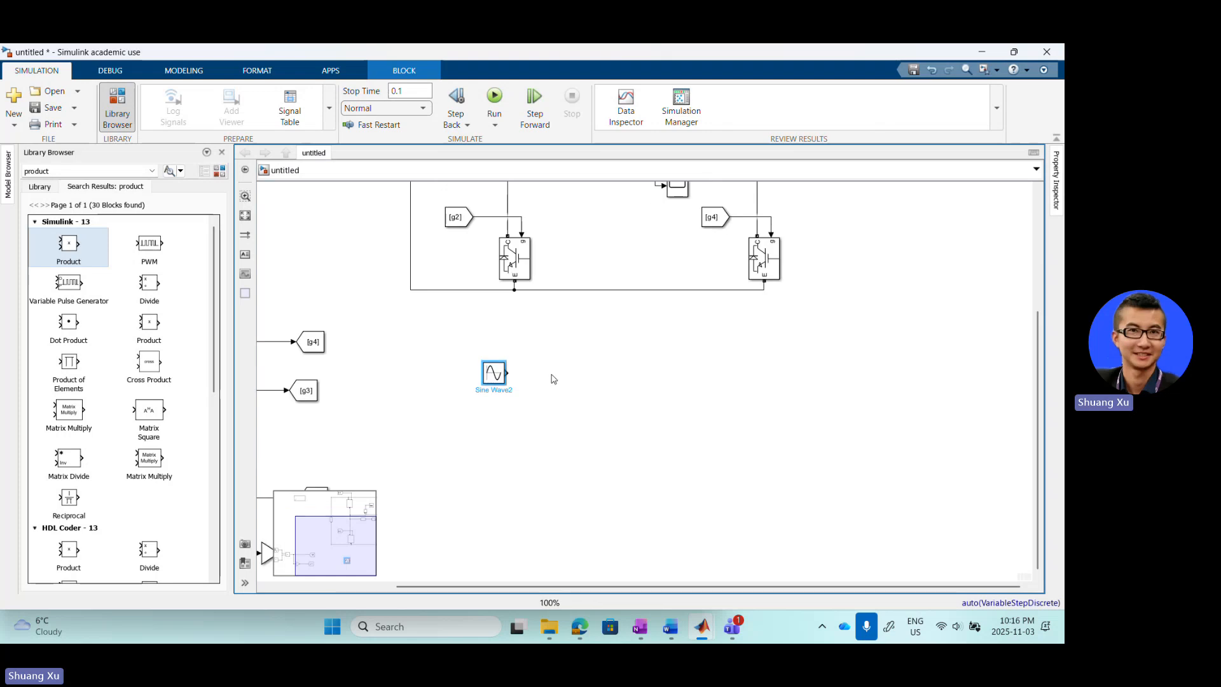
{"action": "scroll", "coordinate": [552, 378], "scroll_direction": "down", "scroll_amount": 2}
{"action": "scroll", "coordinate": [516, 375], "scroll_direction": "up", "scroll_amount": 3}
{"action": "scroll", "coordinate": [539, 381], "scroll_direction": "down", "scroll_amount": 2}
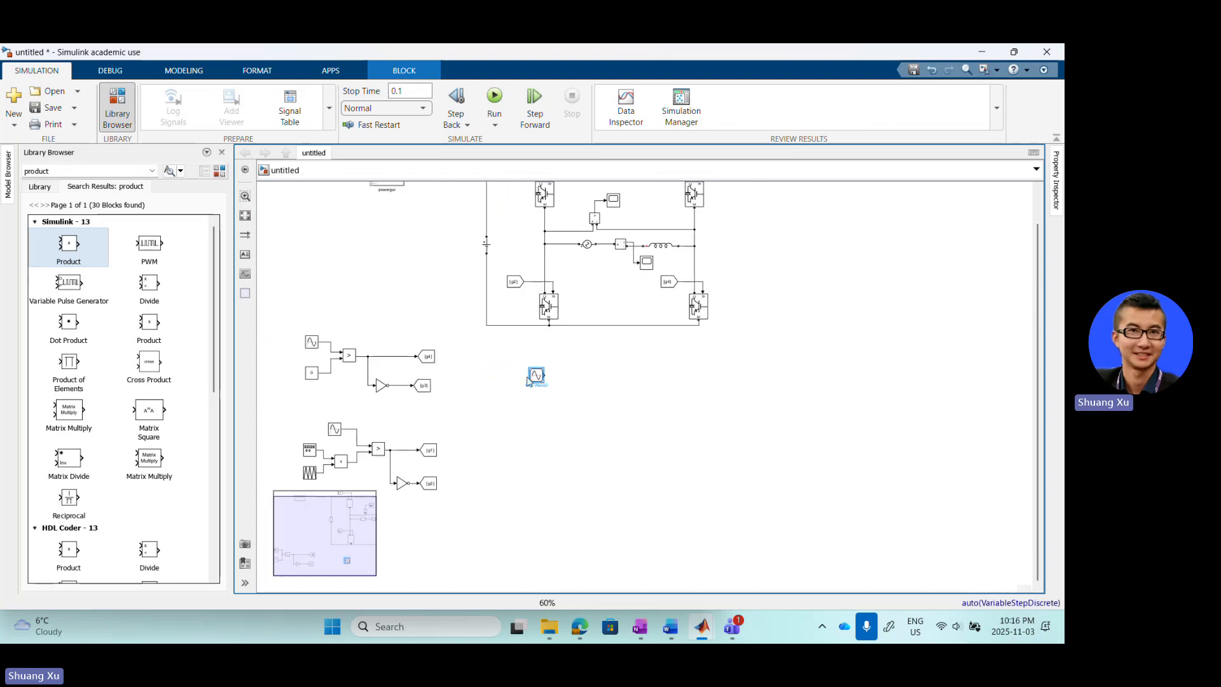
{"action": "left_click", "coordinate": [310, 473]}
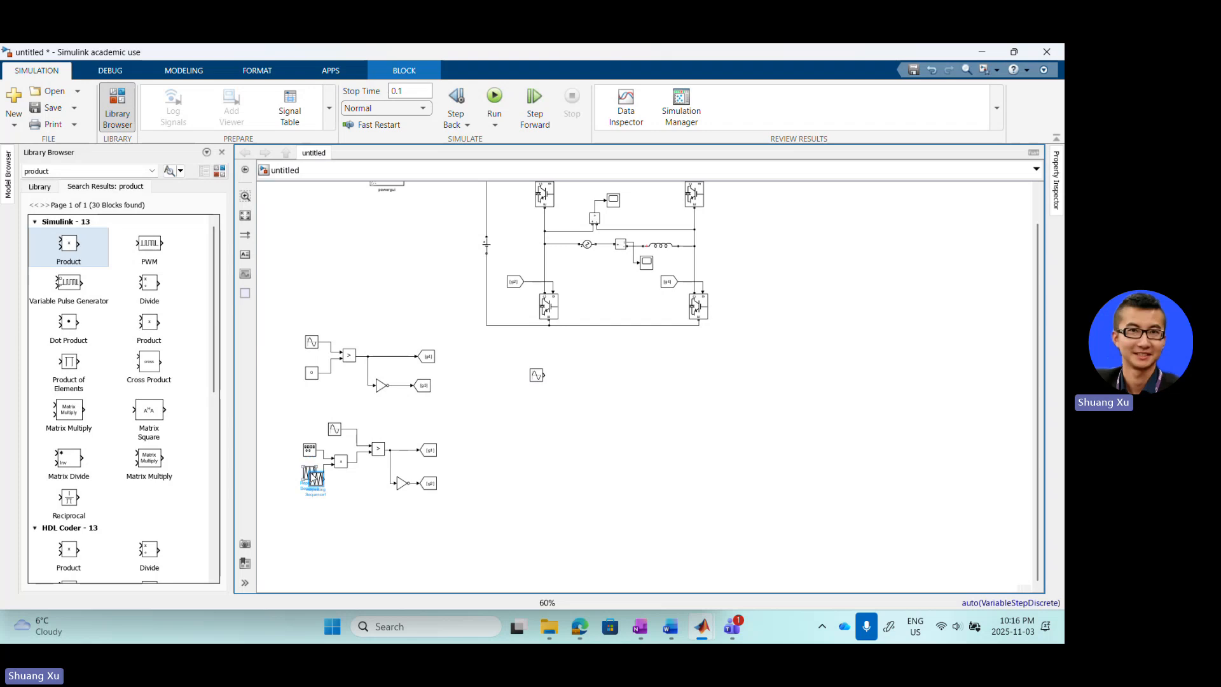
{"action": "left_click_drag", "start_coordinate": [311, 475], "coordinate": [542, 399]}
{"action": "scroll", "coordinate": [548, 418], "scroll_direction": "up", "scroll_amount": 5}
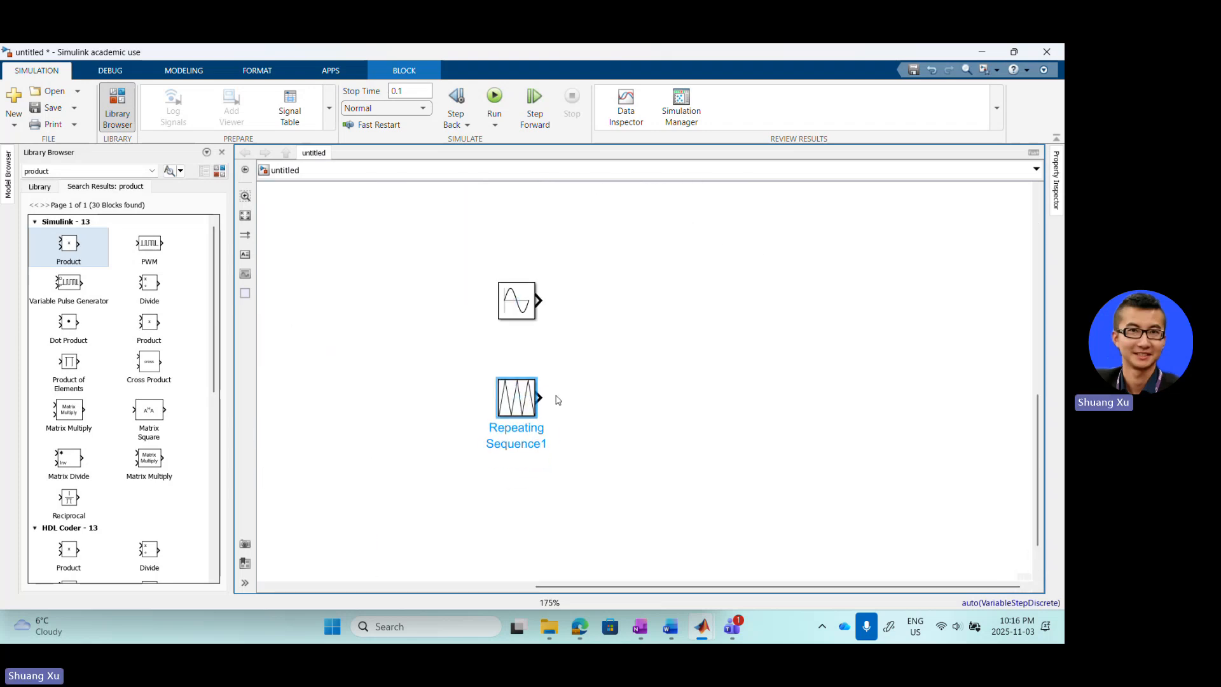
{"action": "left_click", "coordinate": [582, 399]}
{"action": "scroll", "coordinate": [571, 395], "scroll_direction": "down", "scroll_amount": 2}
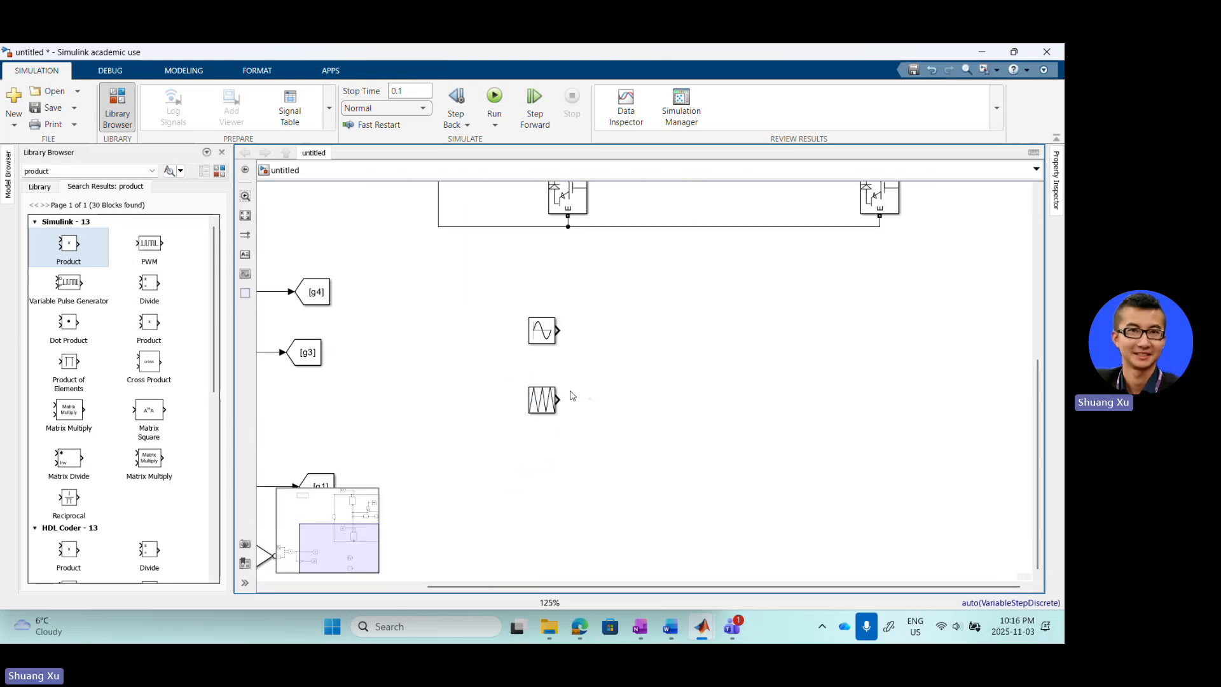
{"action": "left_click", "coordinate": [542, 334]}
{"action": "scroll", "coordinate": [542, 334], "scroll_direction": "down", "scroll_amount": 3}
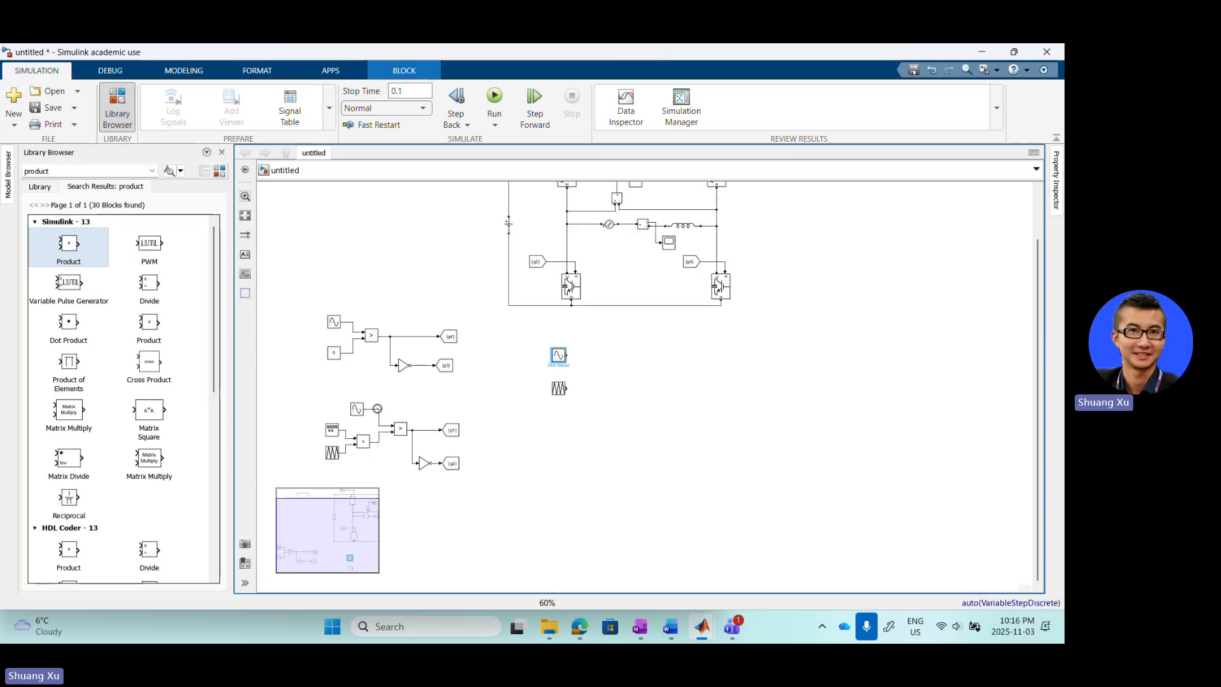
{"action": "left_click", "coordinate": [559, 387]}
{"action": "scroll", "coordinate": [562, 389], "scroll_direction": "up", "scroll_amount": 5}
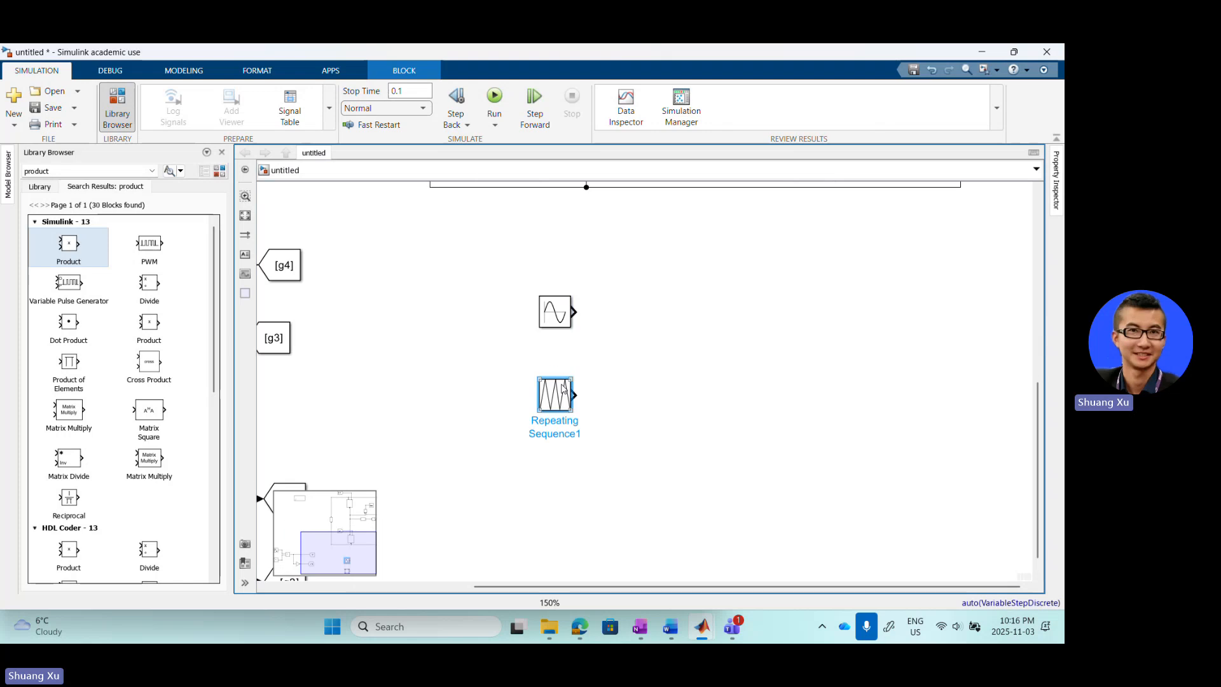
- Change Repeating Sequence1's output values from [-1 0 -1] to [1 -1 1]
{"action": "double_click", "coordinate": [562, 389]}
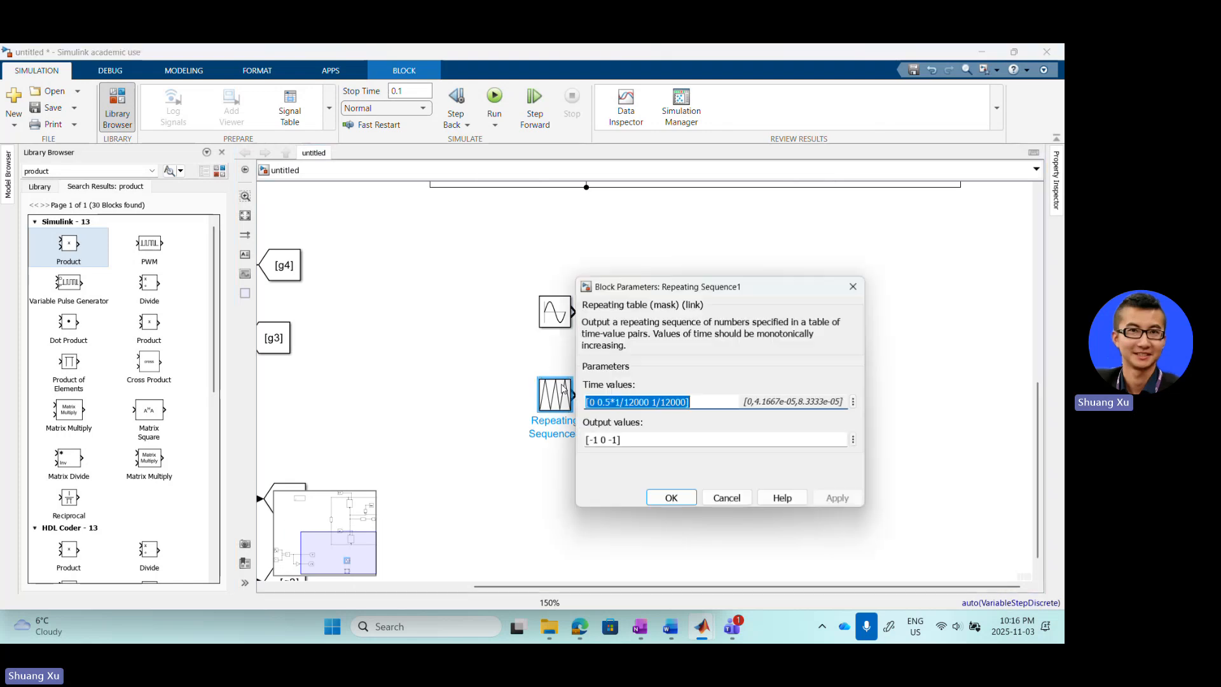
{"action": "left_click", "coordinate": [639, 439]}
{"action": "left_click", "coordinate": [617, 440]}
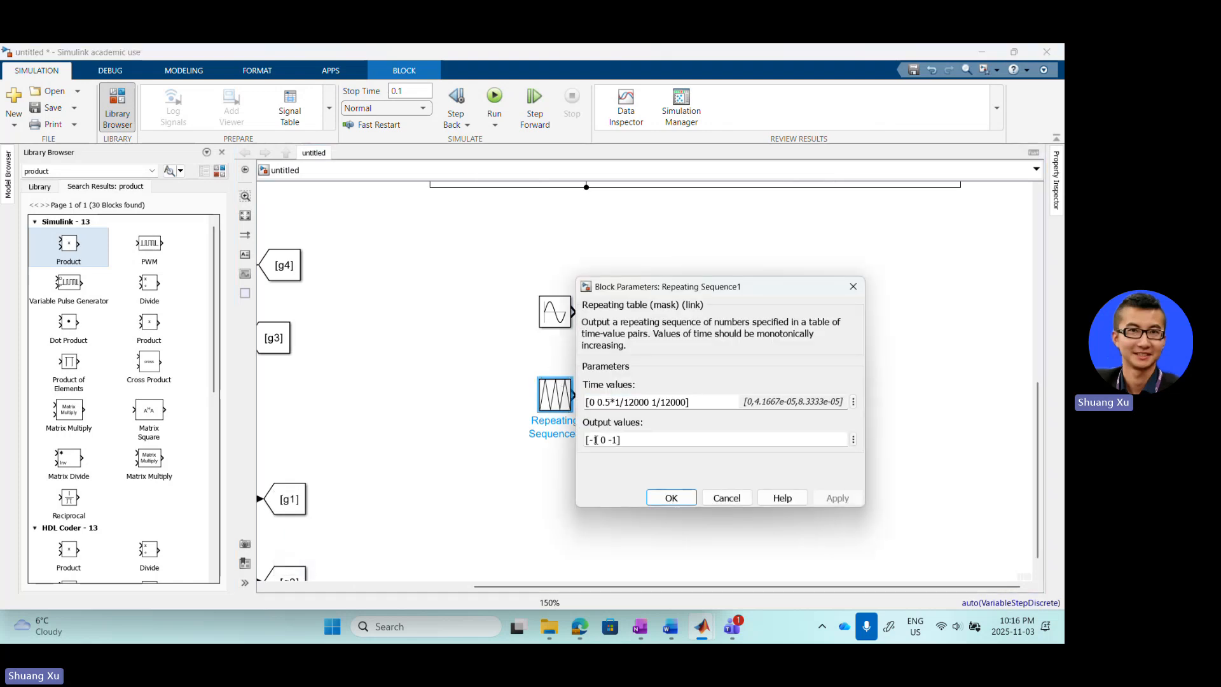
{"action": "left_click", "coordinate": [594, 440]}
{"action": "key", "text": "BackSpace"}
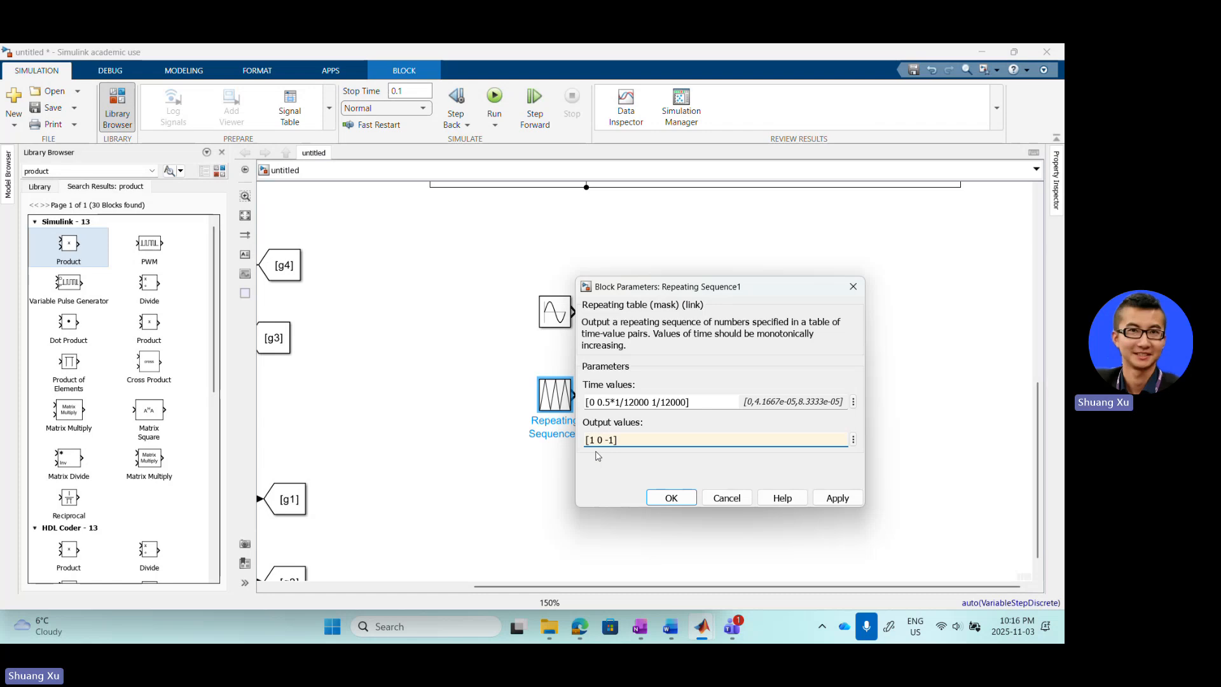
{"action": "key", "text": "BackSpace"}
{"action": "type", "text": "-1"}
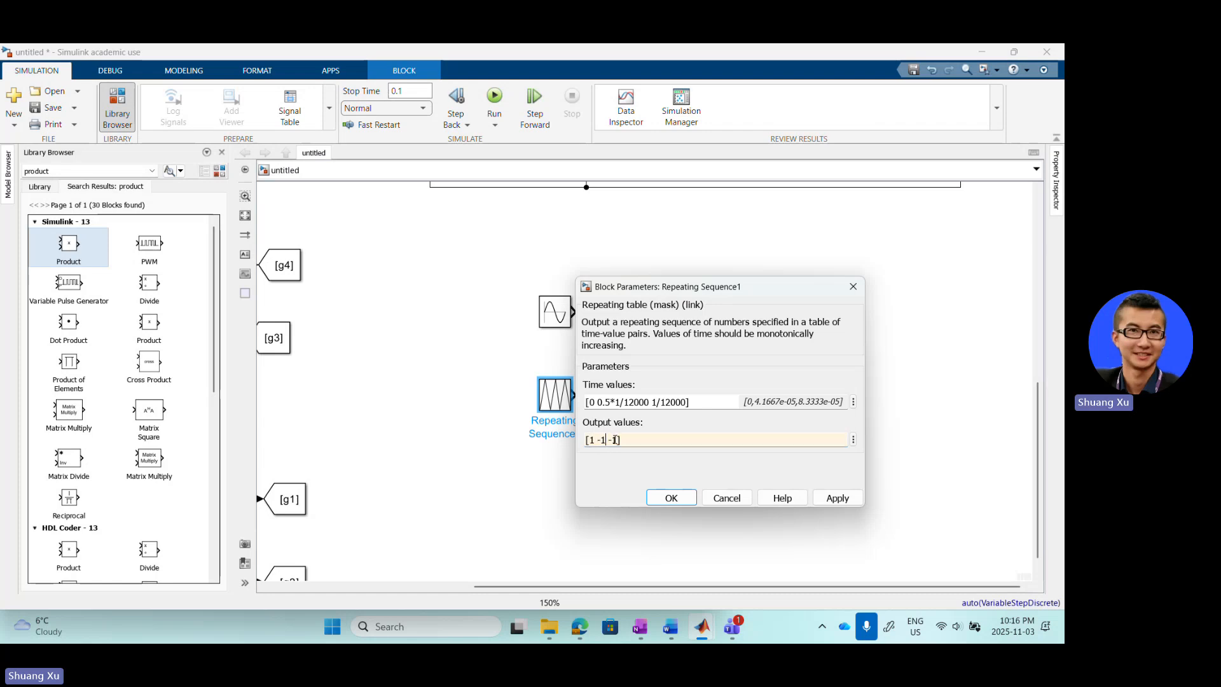
{"action": "key", "text": "BackSpace"}
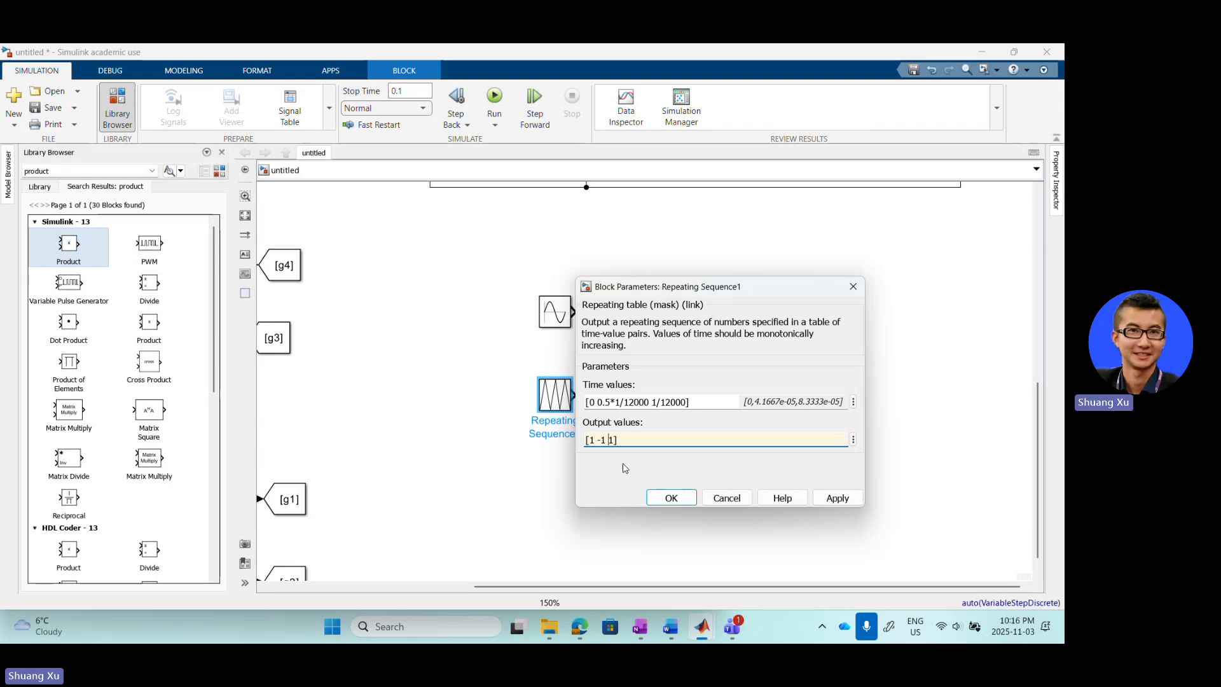
{"action": "left_click", "coordinate": [828, 501]}
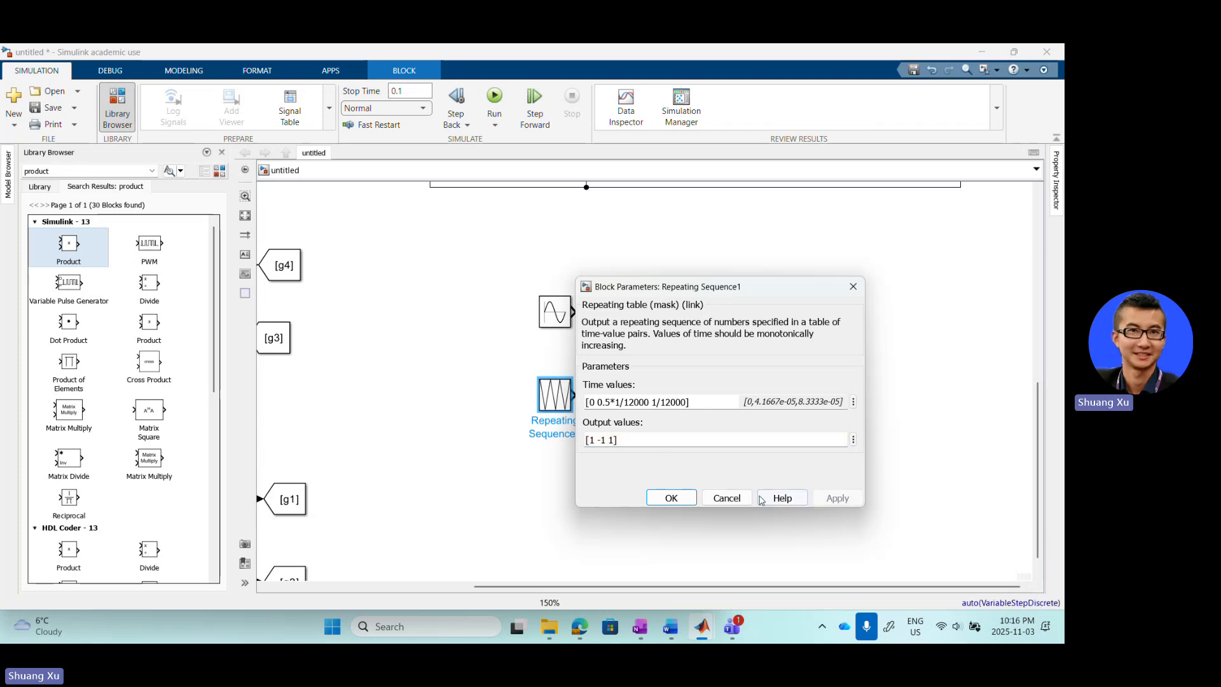
{"action": "left_click", "coordinate": [696, 500]}
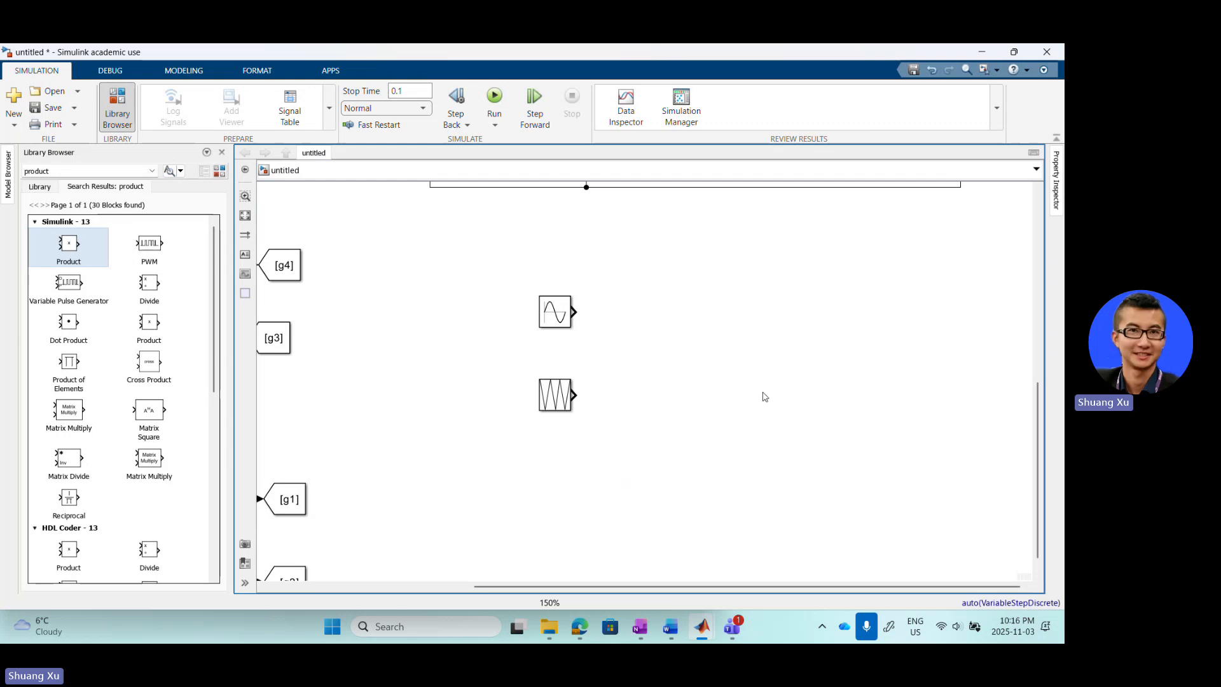
{"action": "scroll", "coordinate": [766, 399], "scroll_direction": "down", "scroll_amount": 2}
{"action": "scroll", "coordinate": [718, 391], "scroll_direction": "down", "scroll_amount": 4}
- Copy the comparator beside the new sine and triangle carrier blocks
{"action": "scroll", "coordinate": [519, 423], "scroll_direction": "up", "scroll_amount": 2}
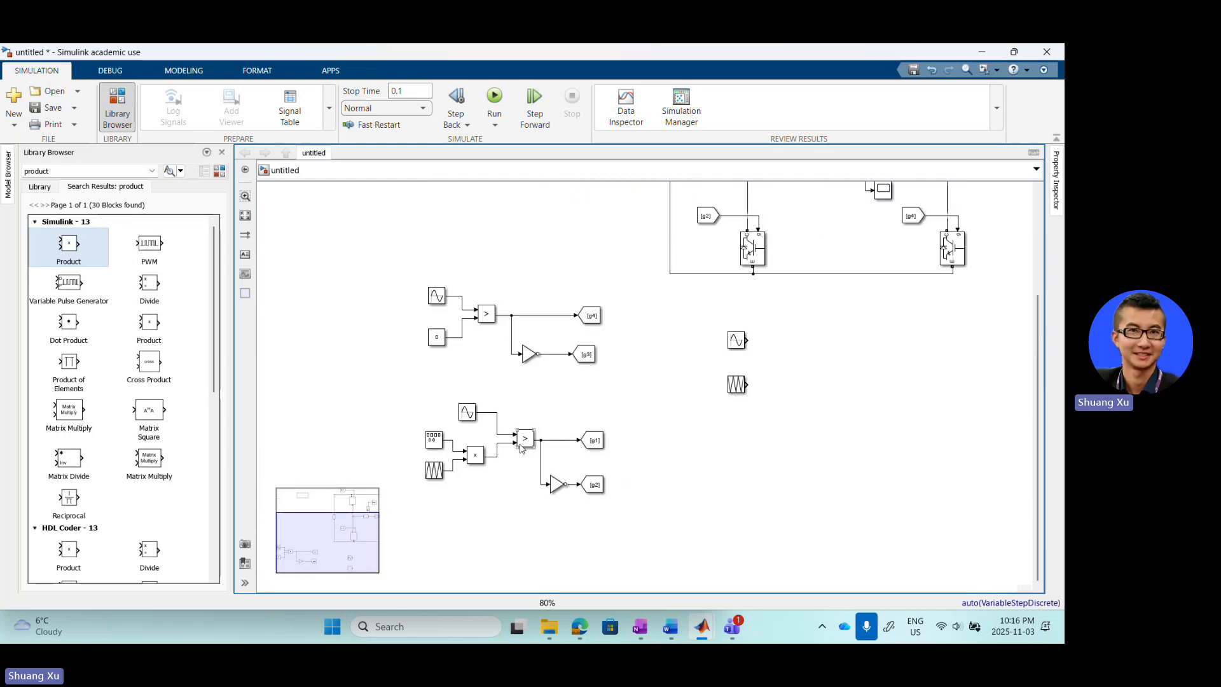
{"action": "left_click", "coordinate": [524, 445]}
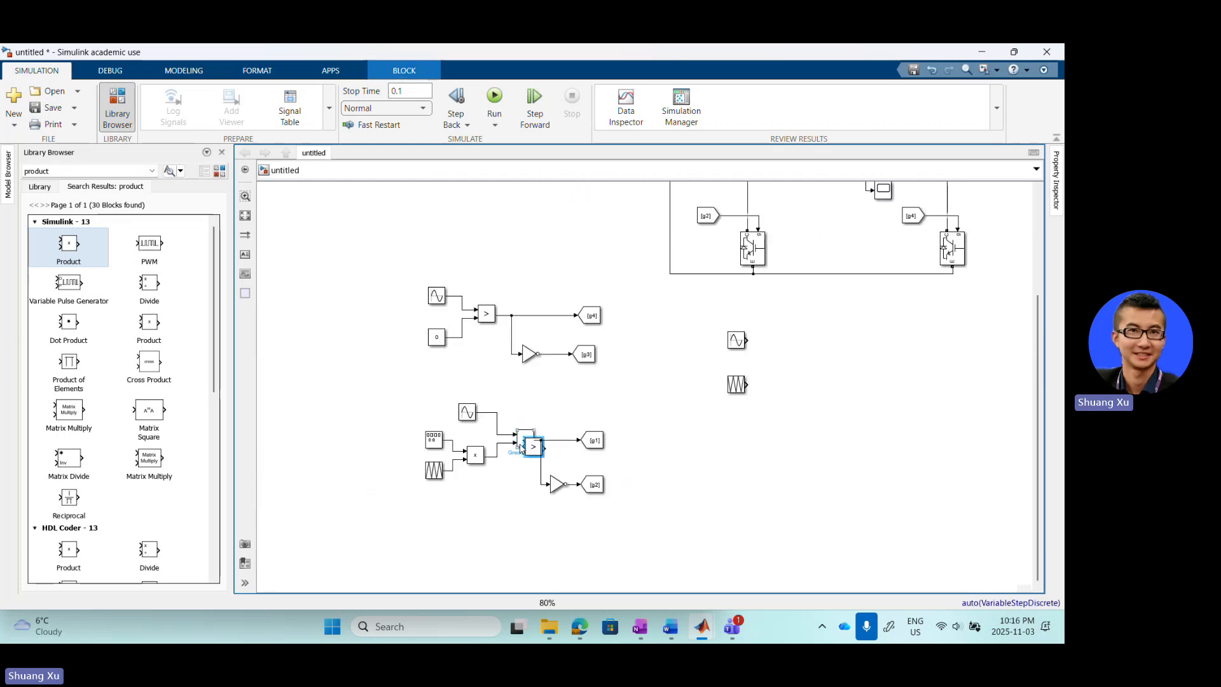
{"action": "left_click_drag", "start_coordinate": [527, 445], "coordinate": [747, 384]}
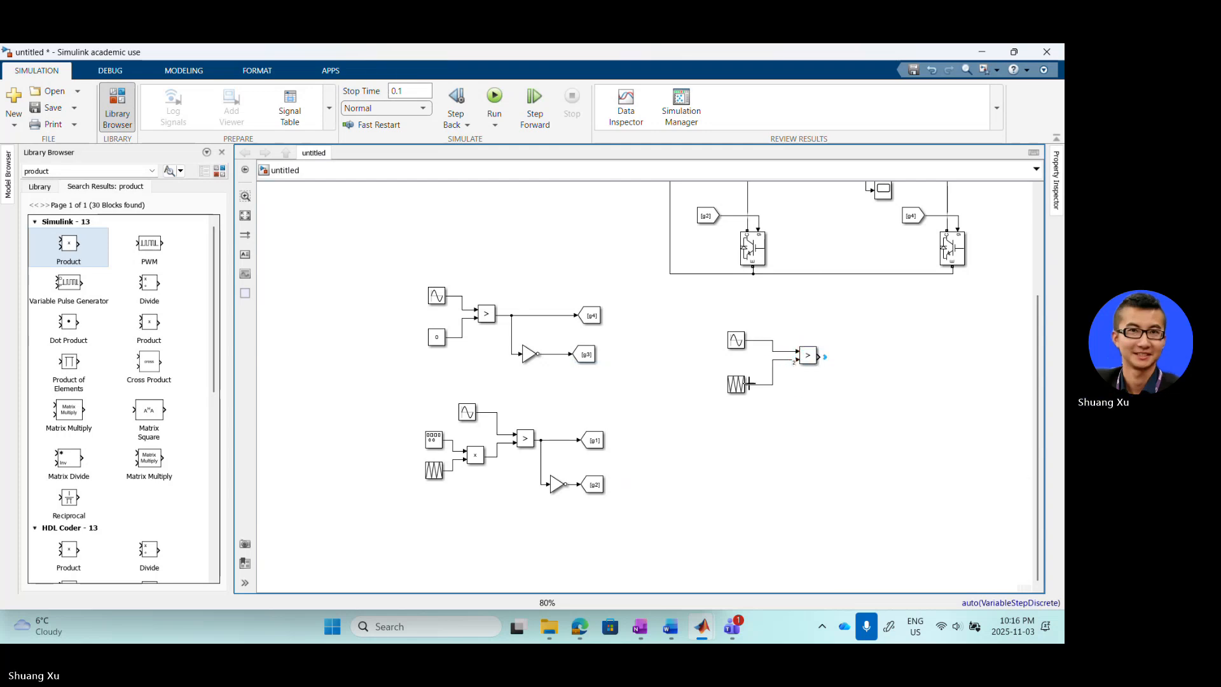
{"action": "scroll", "coordinate": [765, 386], "scroll_direction": "down", "scroll_amount": 3}
{"action": "scroll", "coordinate": [759, 386], "scroll_direction": "up", "scroll_amount": 2}
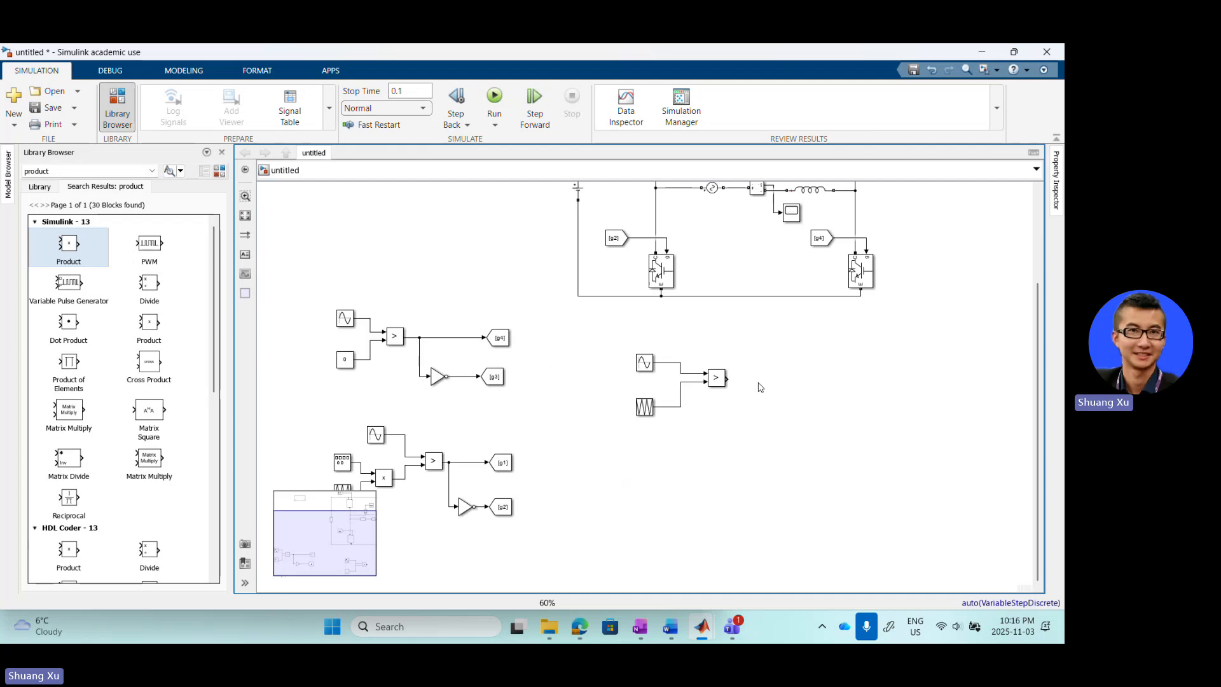
{"action": "scroll", "coordinate": [584, 349], "scroll_direction": "down", "scroll_amount": 2}
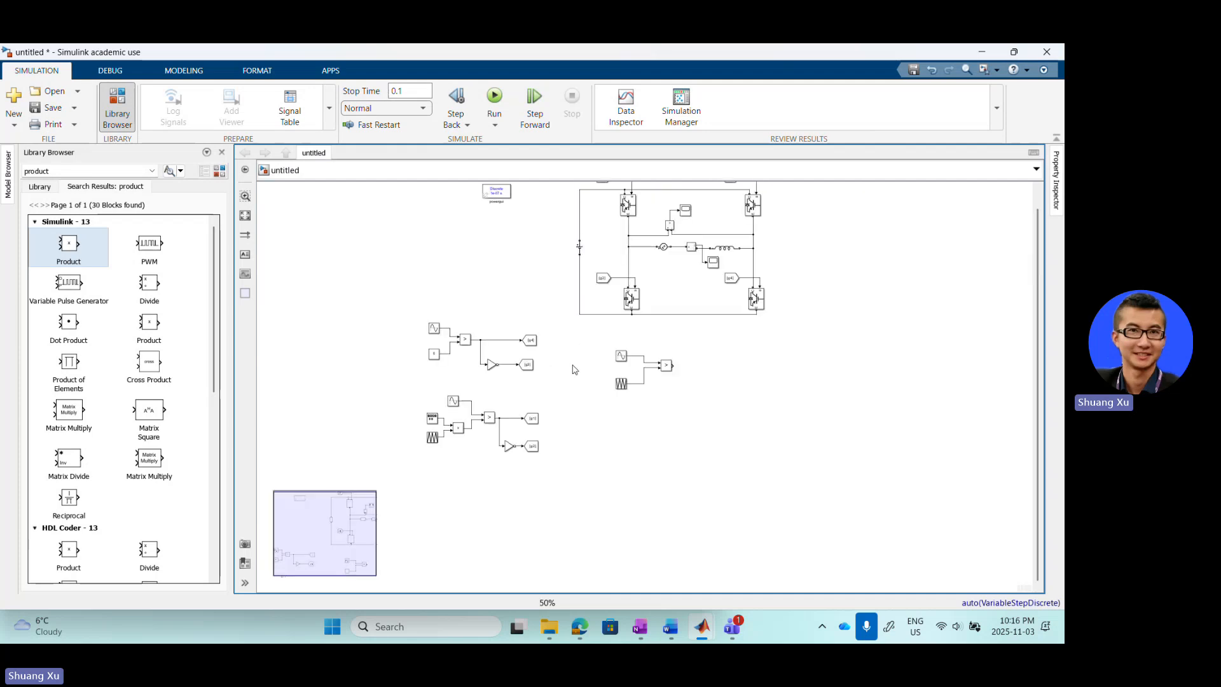
{"action": "scroll", "coordinate": [585, 414], "scroll_direction": "up", "scroll_amount": 2}
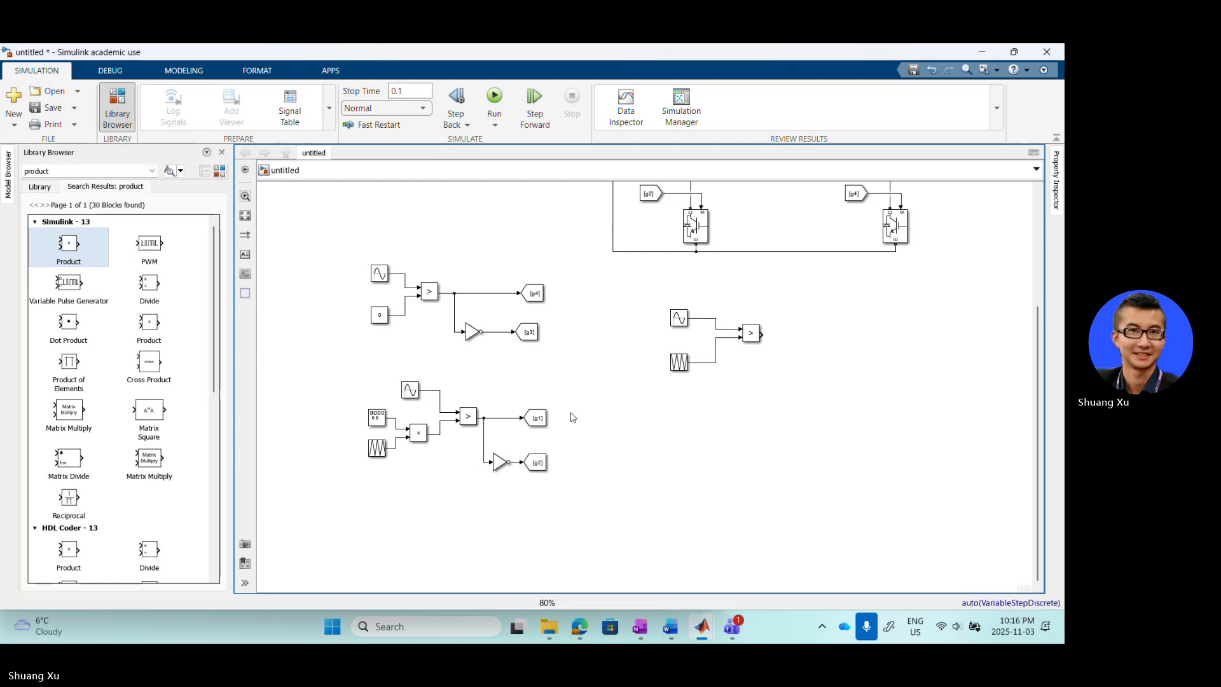
- Delete the old wires feeding the g1, g2, g3 and g4 Goto tags
{"action": "left_click", "coordinate": [504, 331]}
{"action": "key", "text": "Delete"}
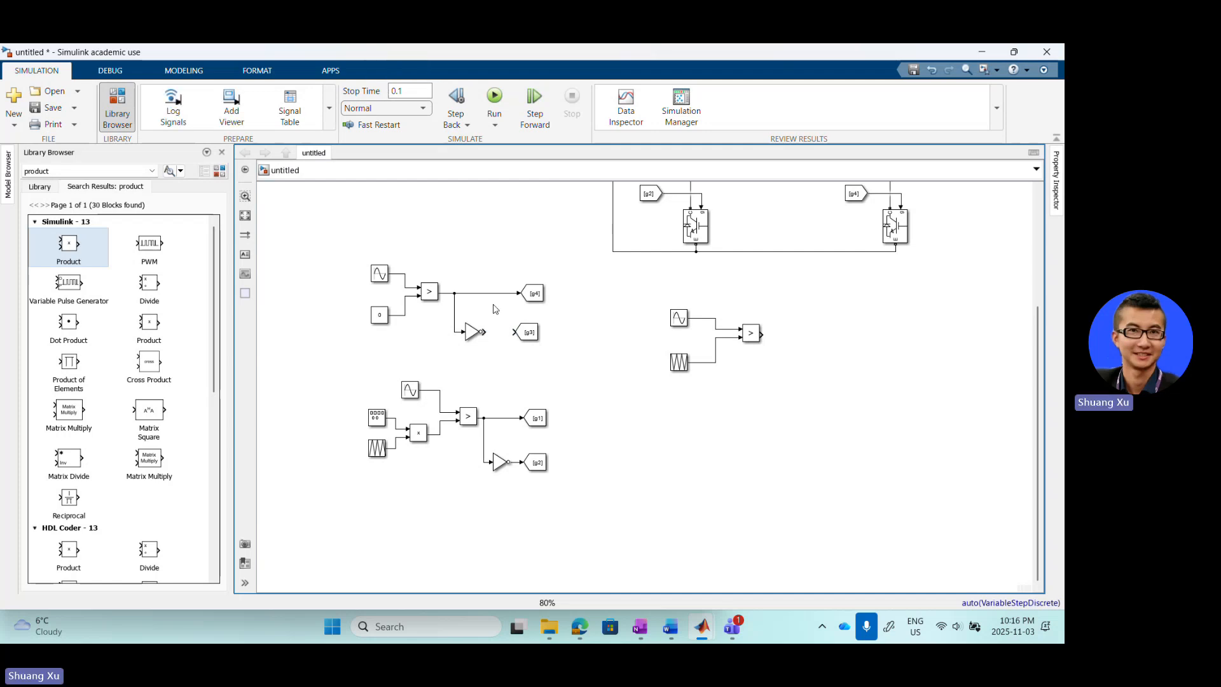
{"action": "left_click", "coordinate": [499, 294]}
{"action": "key", "text": "Delete"}
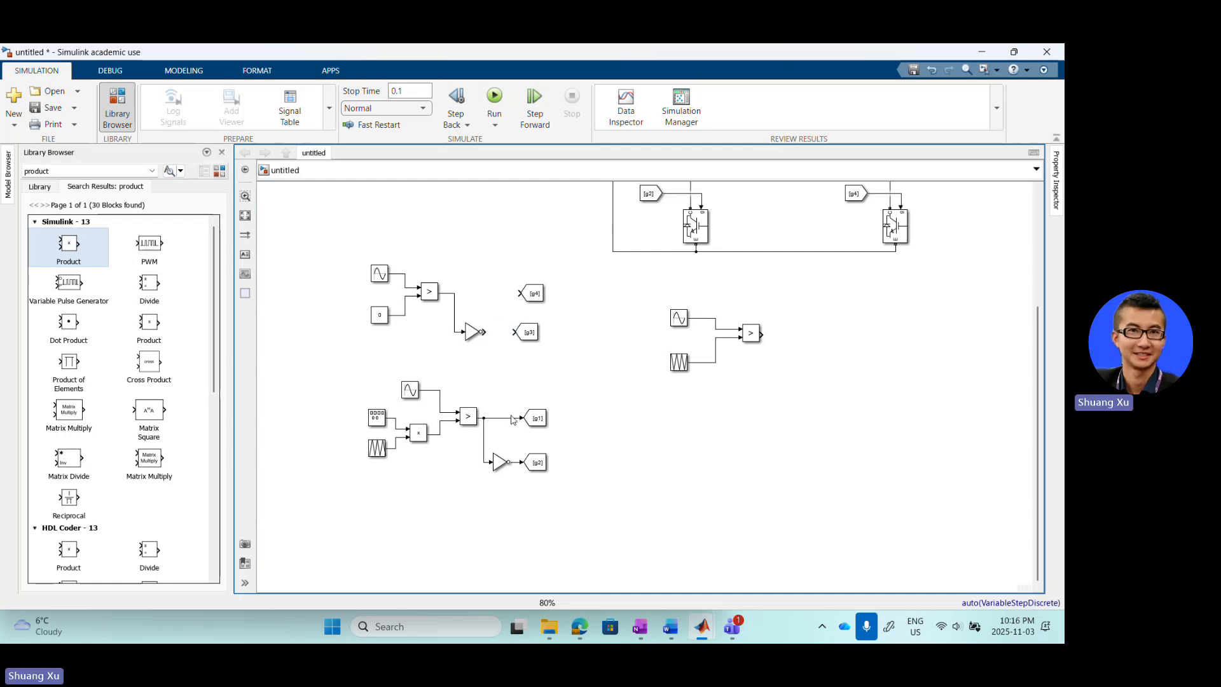
{"action": "left_click", "coordinate": [514, 418]}
{"action": "key", "text": "Delete"}
{"action": "left_click", "coordinate": [515, 463]}
{"action": "key", "text": "Delete"}
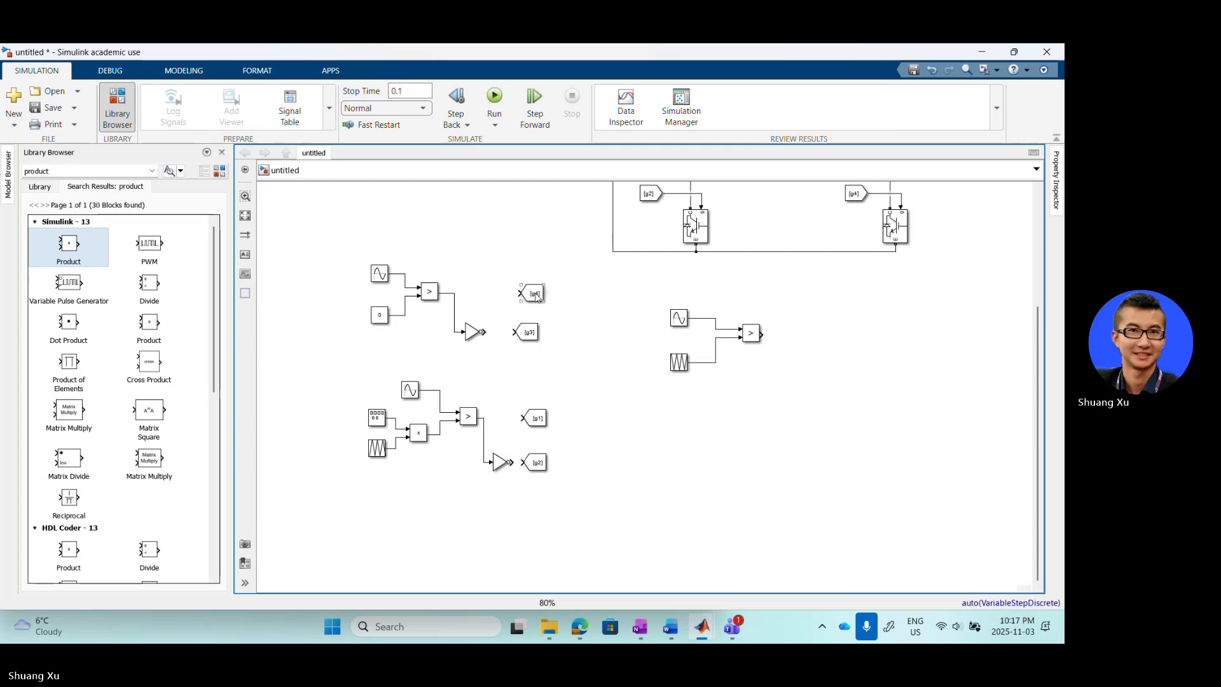
- Move the four Goto tags right of the new comparator and wire its output to g1 and g4
{"action": "left_click_drag", "start_coordinate": [533, 418], "coordinate": [841, 294]}
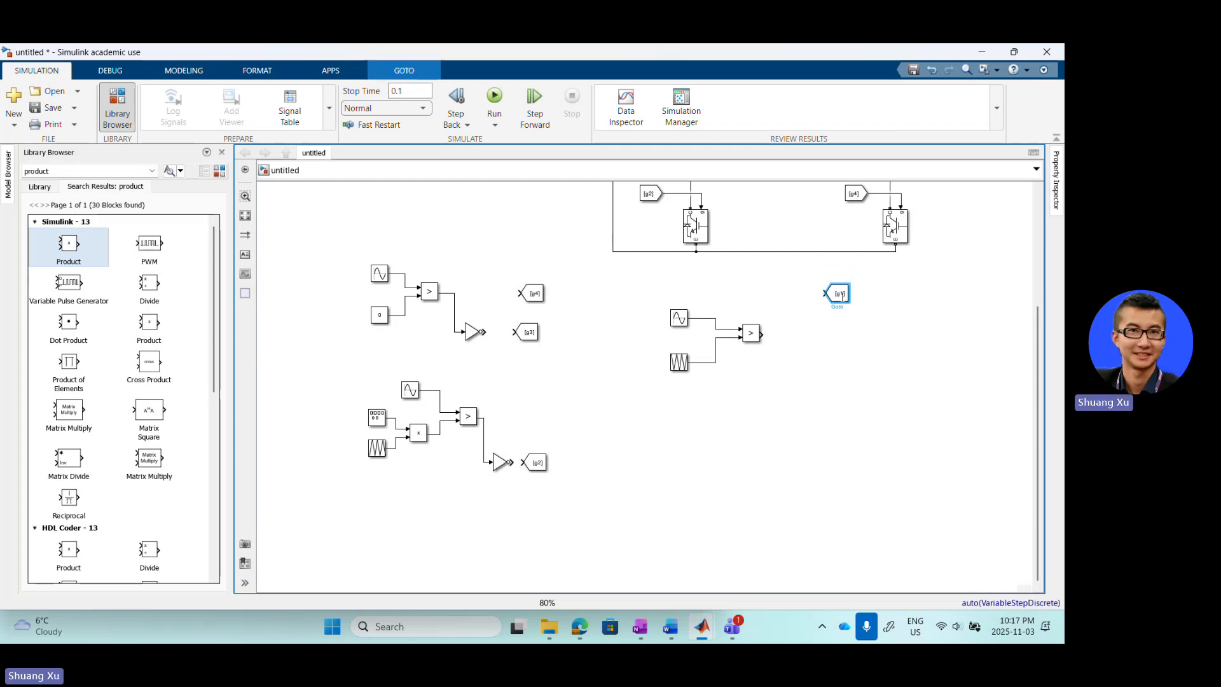
{"action": "left_click_drag", "start_coordinate": [534, 294], "coordinate": [839, 335]}
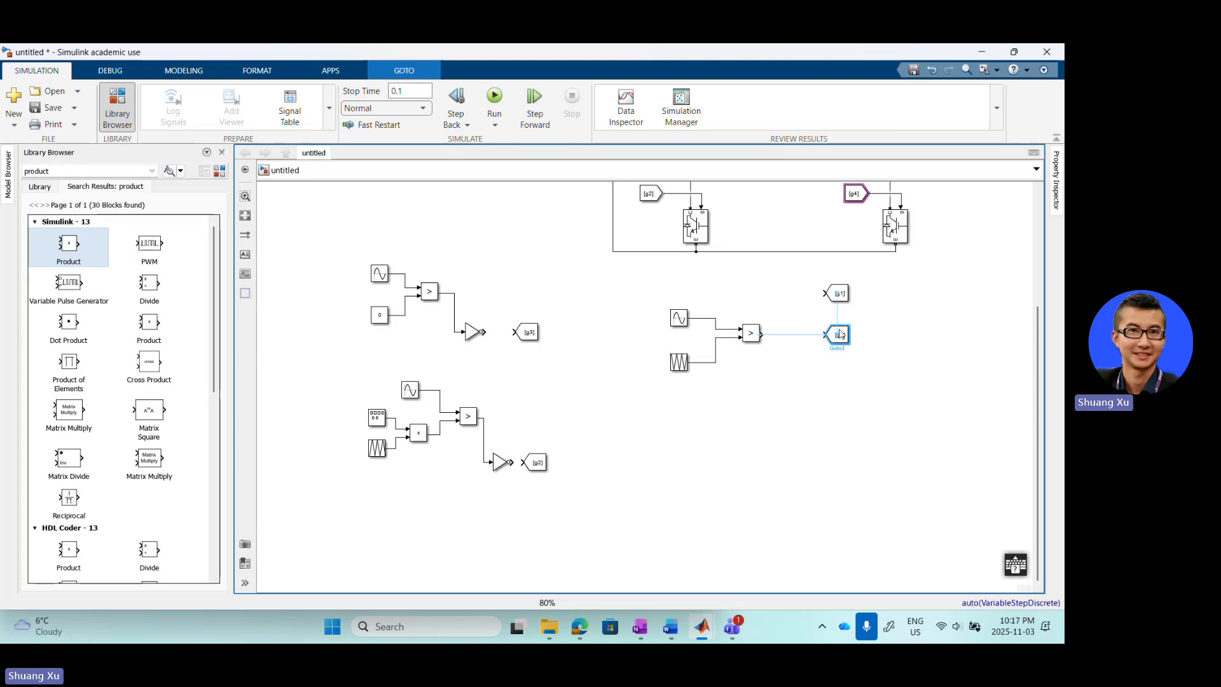
{"action": "left_click_drag", "start_coordinate": [537, 469], "coordinate": [839, 392]}
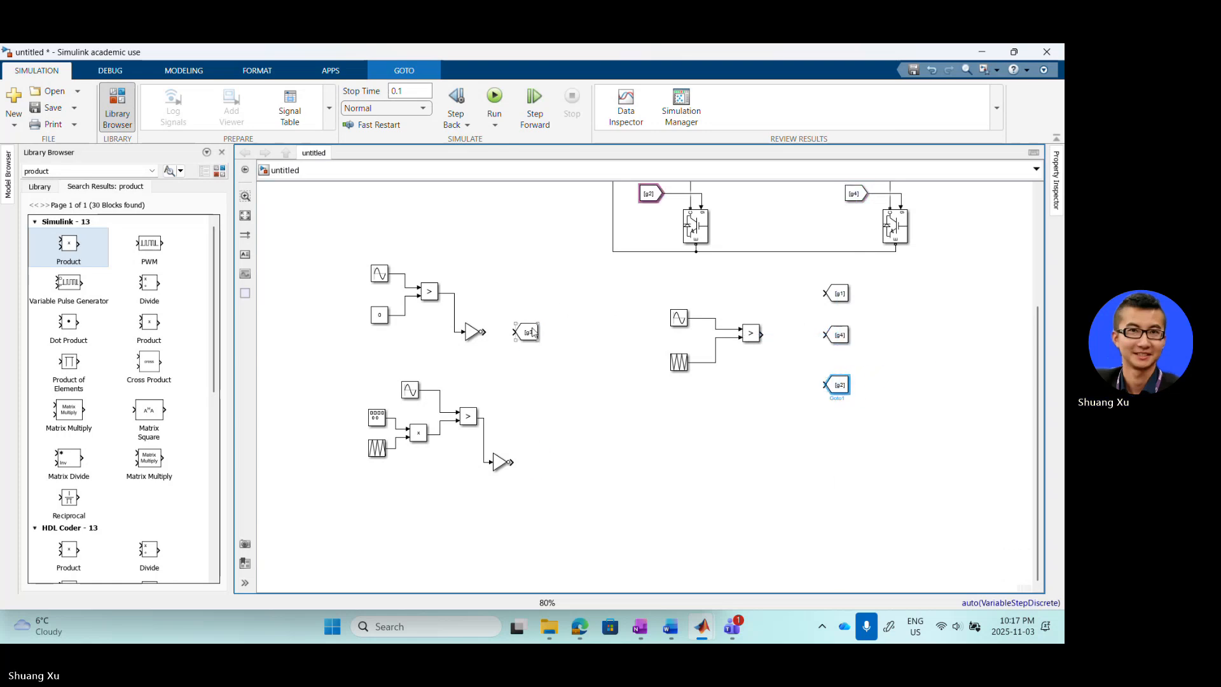
{"action": "left_click_drag", "start_coordinate": [526, 332], "coordinate": [840, 434]}
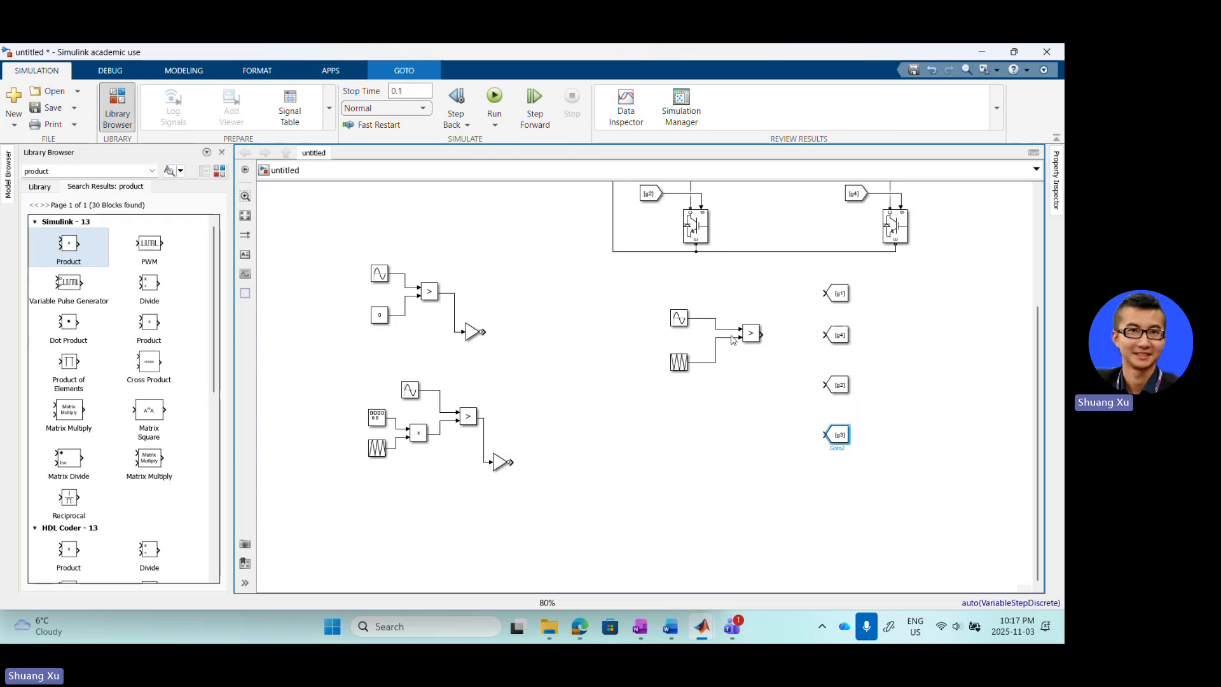
{"action": "left_click_drag", "start_coordinate": [642, 296], "coordinate": [767, 393]}
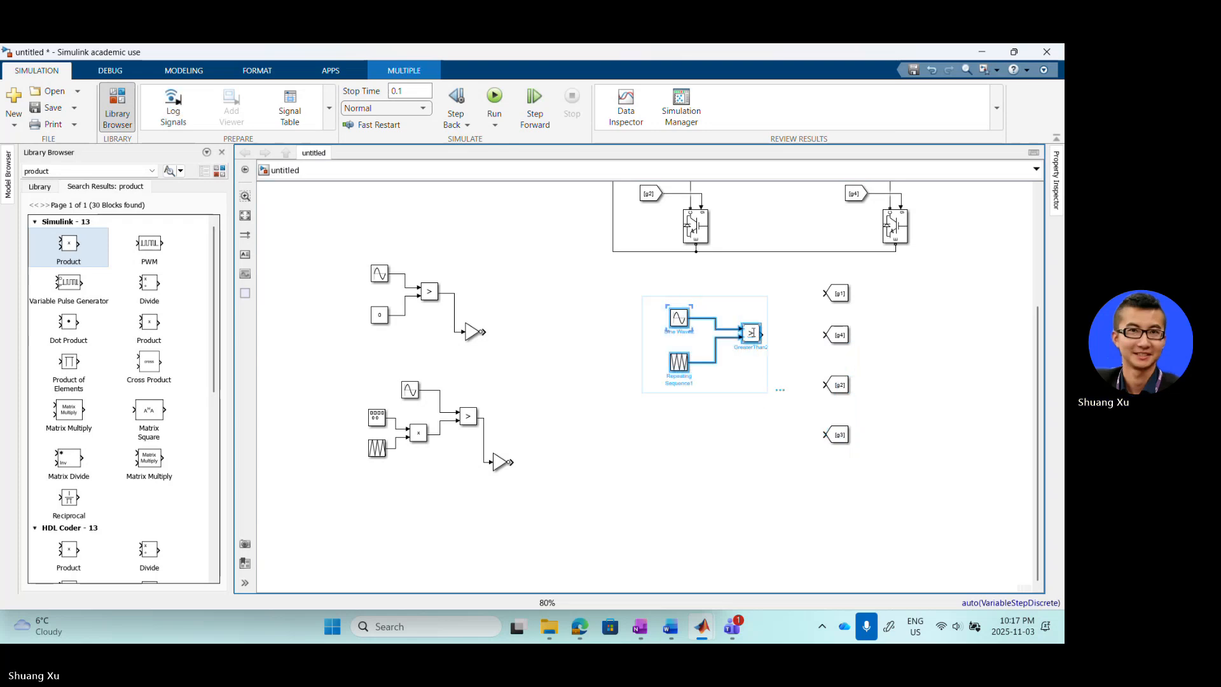
{"action": "left_click_drag", "start_coordinate": [750, 334], "coordinate": [720, 334]}
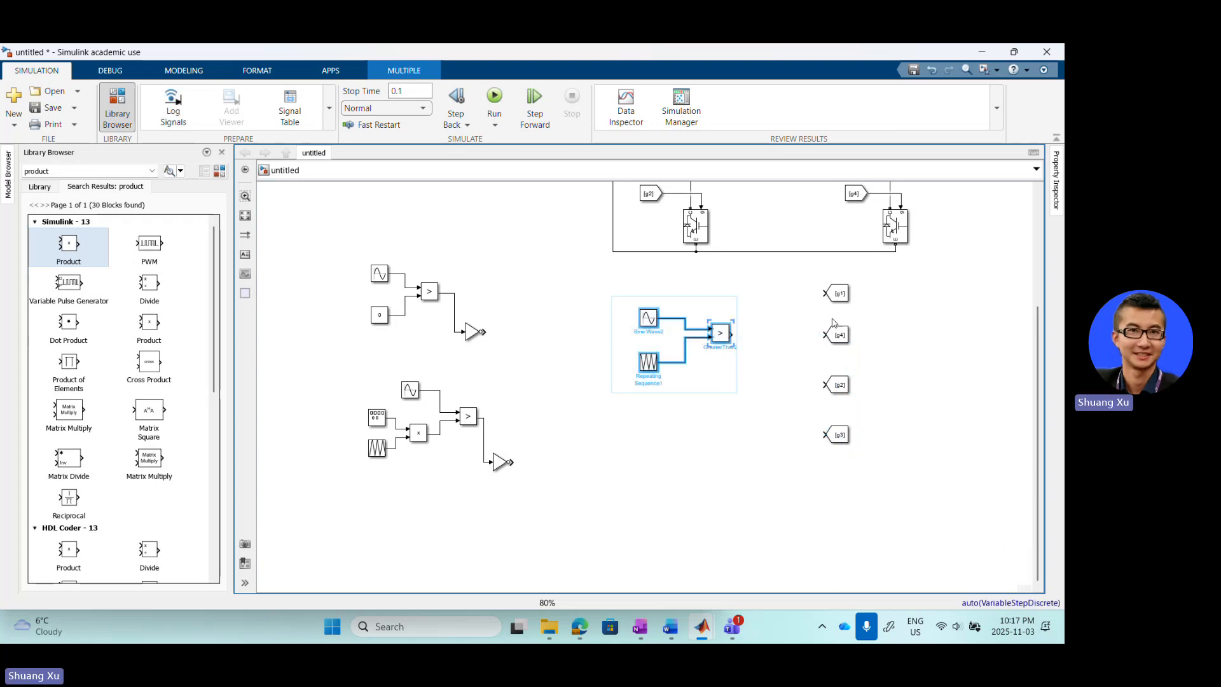
{"action": "left_click_drag", "start_coordinate": [825, 293], "coordinate": [731, 333]}
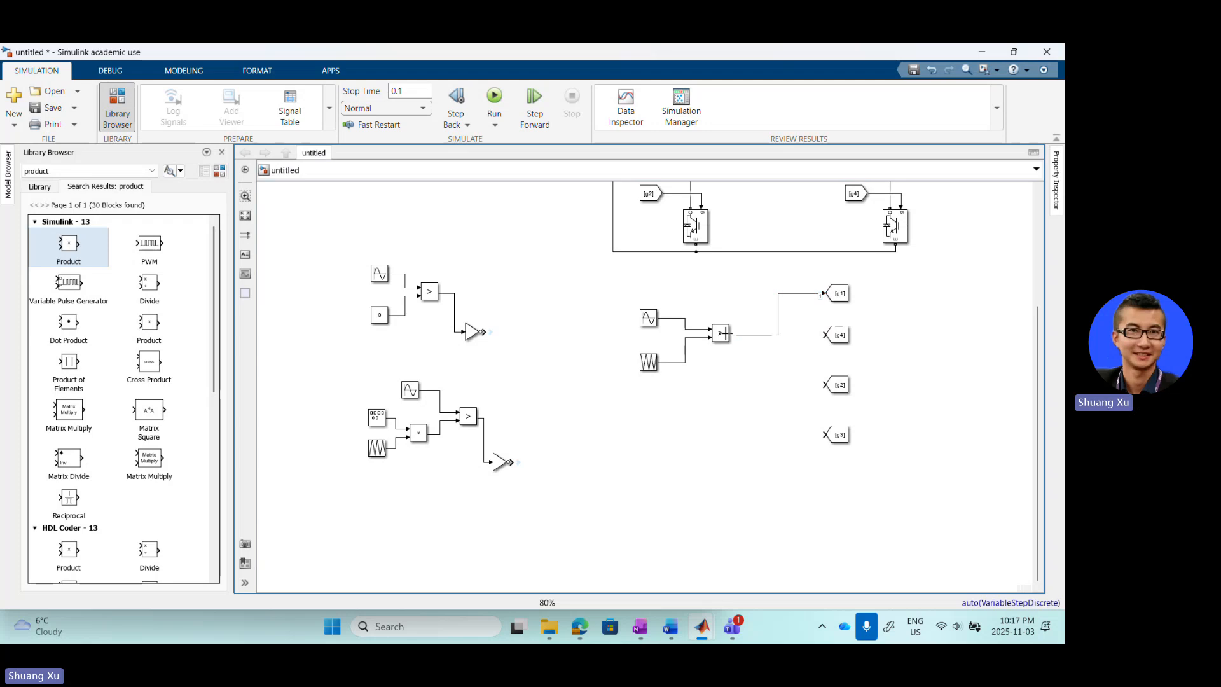
{"action": "left_click_drag", "start_coordinate": [824, 334], "coordinate": [778, 334]}
- Copy the NOT block beside the tags and wire its inverted output to g2 and g3
{"action": "left_click", "coordinate": [496, 467]}
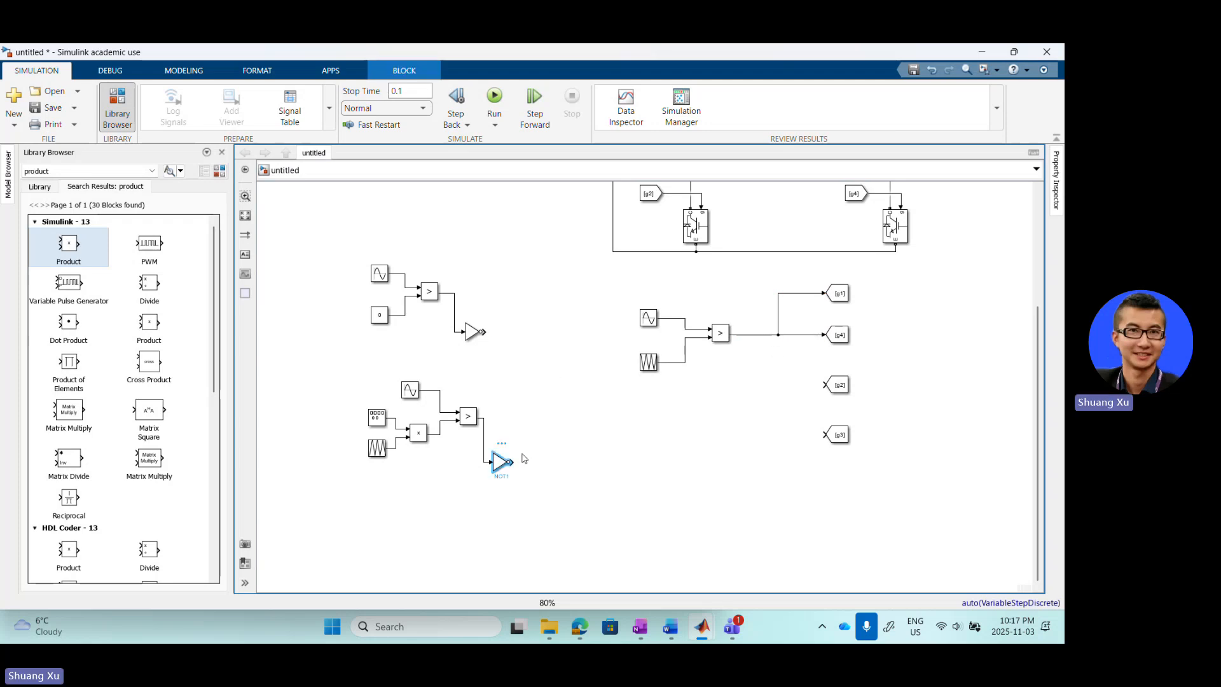
{"action": "key", "text": "ctrl+v"}
{"action": "left_click_drag", "start_coordinate": [507, 471], "coordinate": [824, 384]}
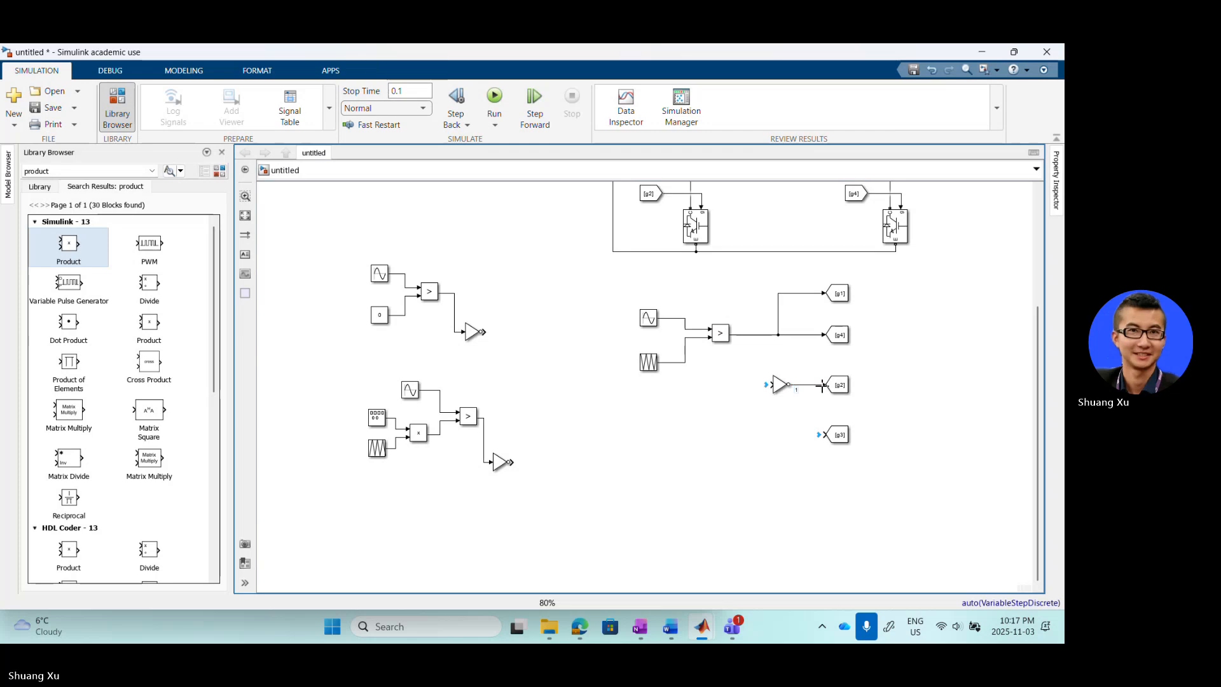
{"action": "mouse_move", "coordinate": [827, 438]}
{"action": "left_mouse_down"}
{"action": "mouse_move", "coordinate": [741, 346]}
{"action": "mouse_move", "coordinate": [745, 332]}
{"action": "left_mouse_up"}
{"action": "scroll", "coordinate": [614, 431], "scroll_direction": "down", "scroll_amount": 2}
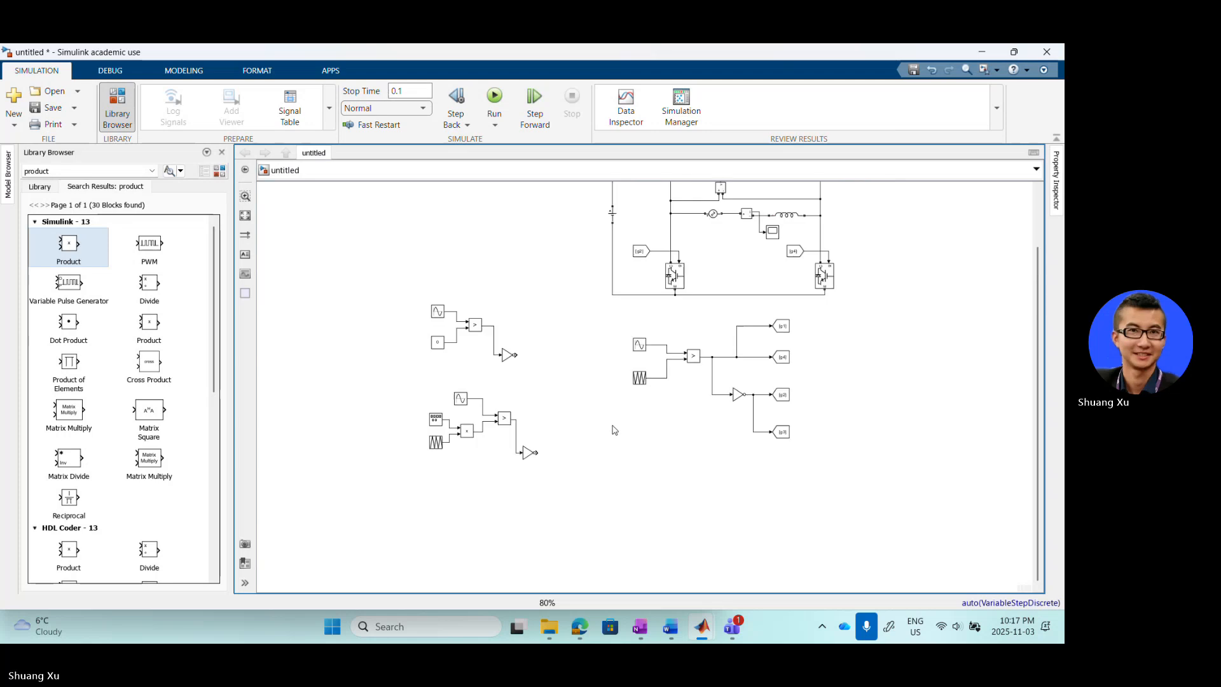
{"action": "scroll", "coordinate": [614, 431], "scroll_direction": "down", "scroll_amount": 2}
{"action": "scroll", "coordinate": [736, 314], "scroll_direction": "up", "scroll_amount": 2}
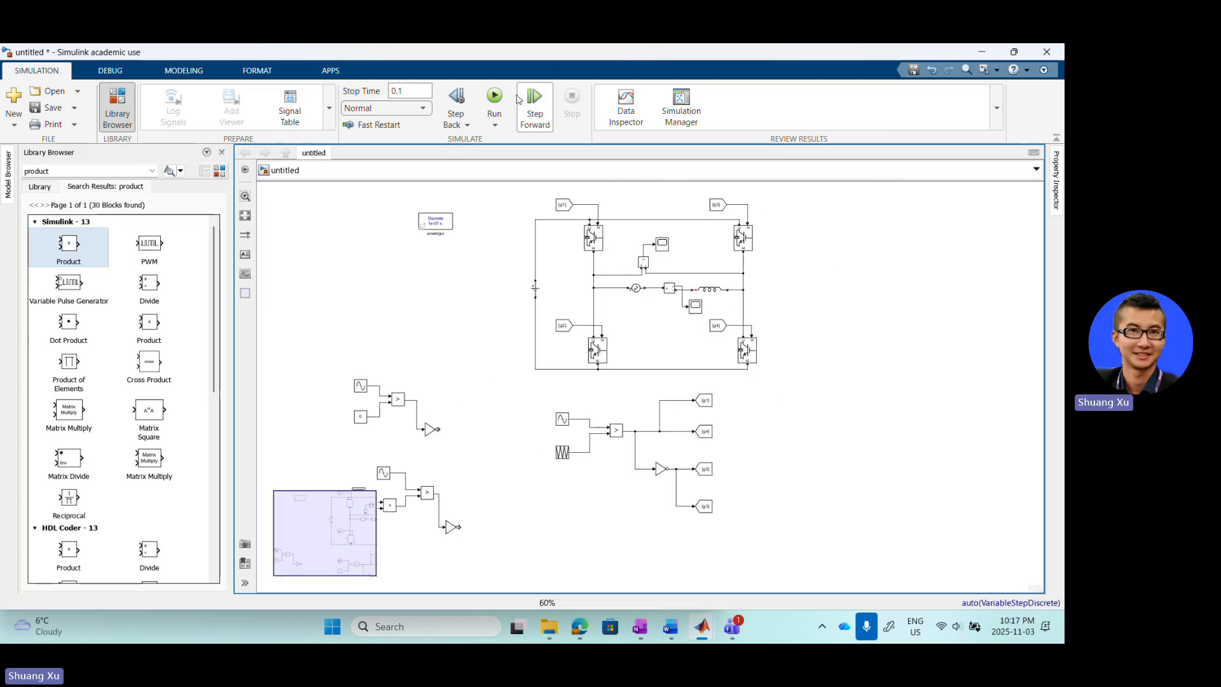
- Run the simulation and zoom the Scope's time axis twice on the ±200 output pulses
{"action": "left_click", "coordinate": [494, 97]}
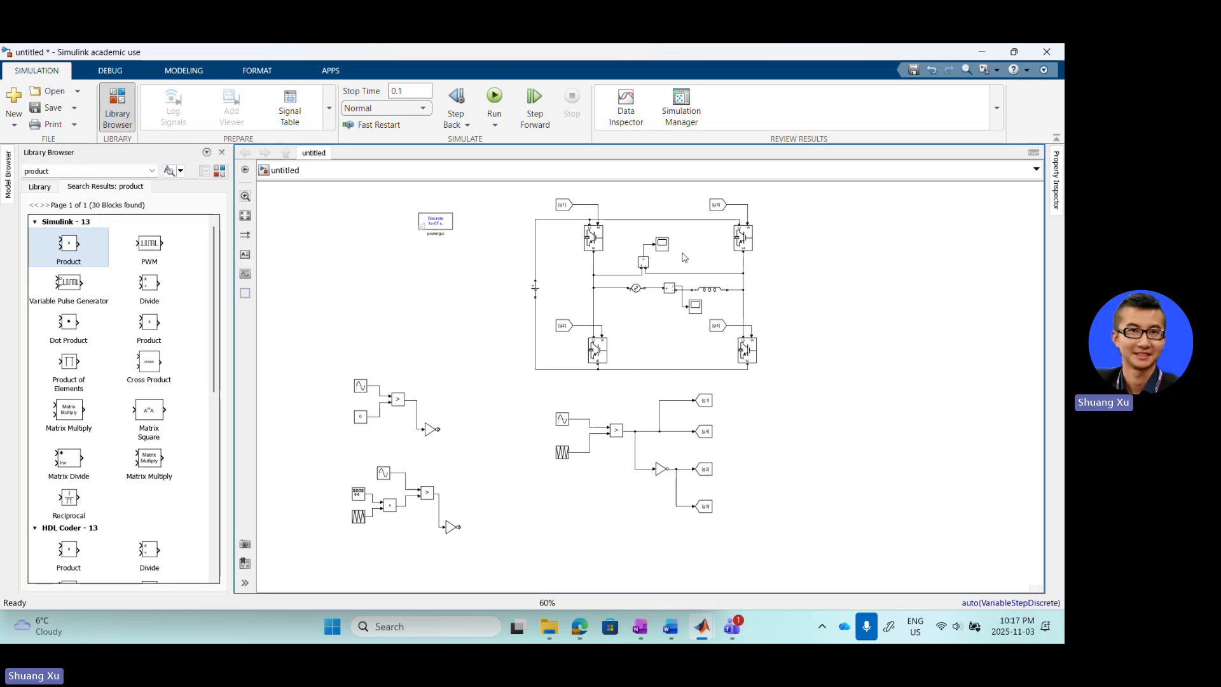
{"action": "double_click", "coordinate": [661, 244]}
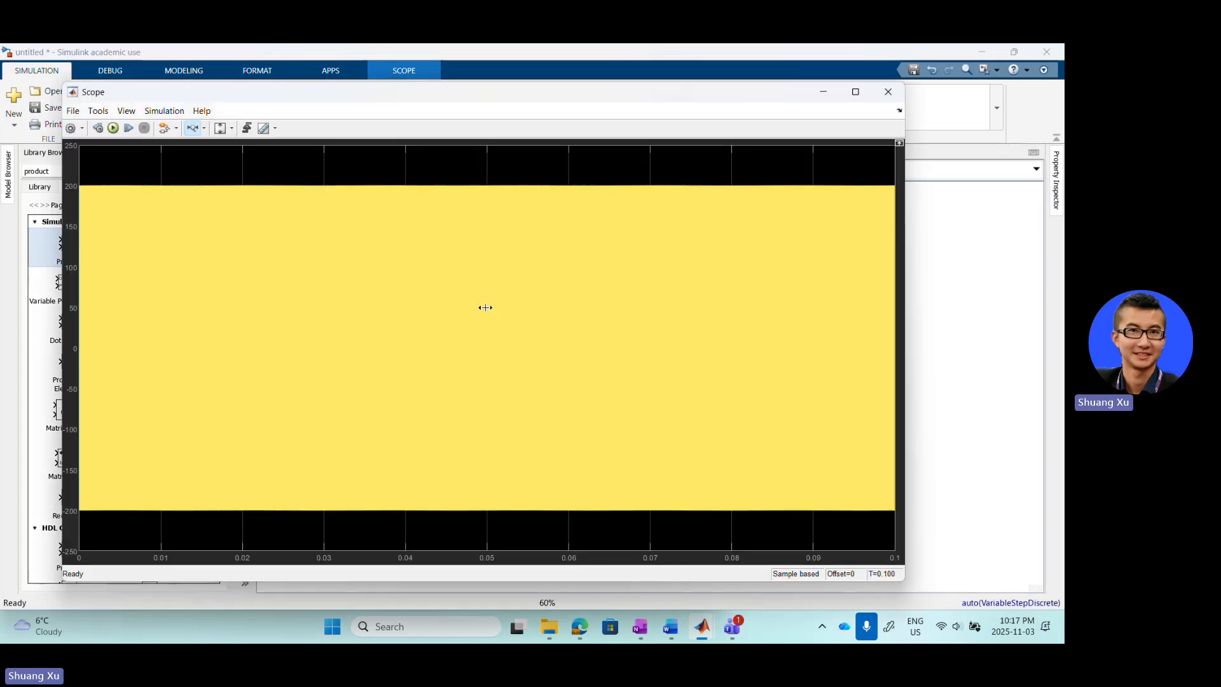
{"action": "left_click", "coordinate": [438, 300]}
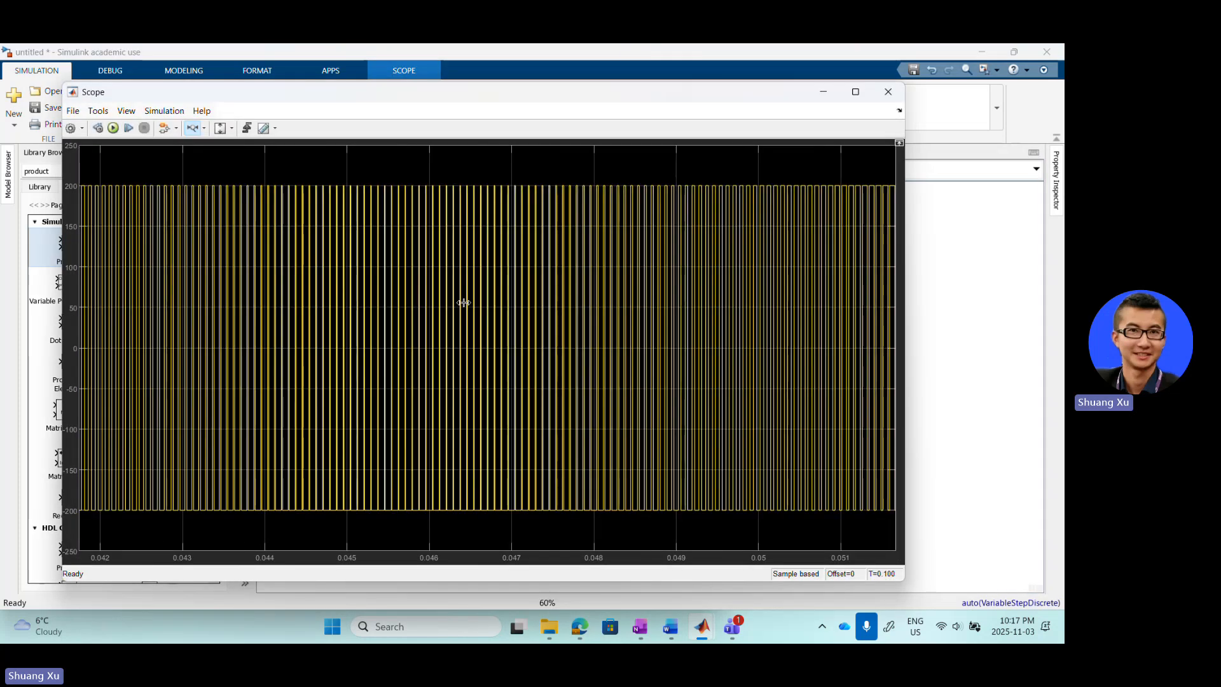
{"action": "left_click", "coordinate": [458, 300]}
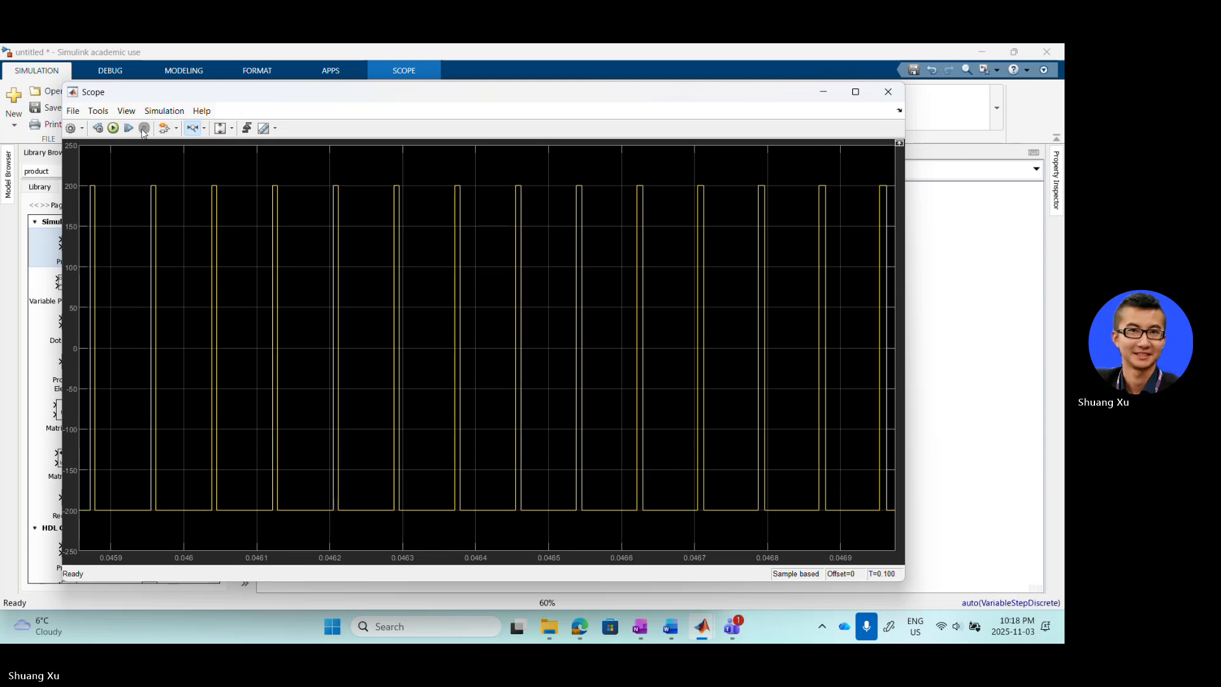
{"action": "left_click", "coordinate": [888, 91]}
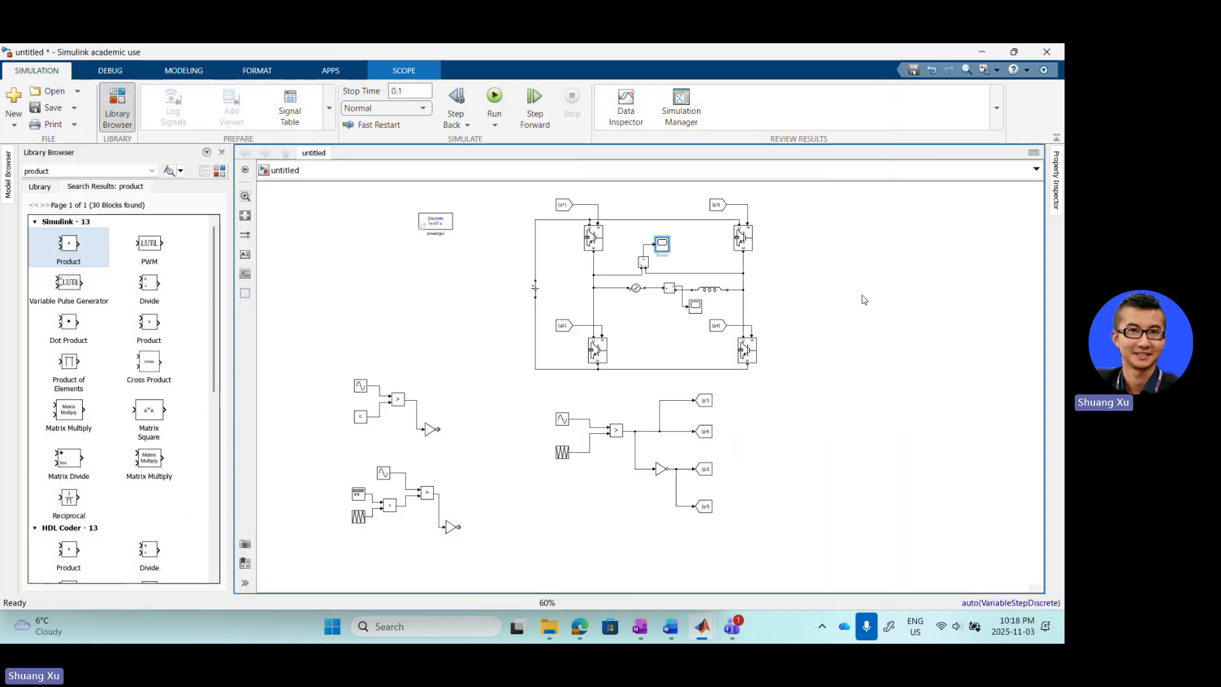
- Set Repeating Sequence1's time values to [0 0.5*1/1000 1/1000] for a 1 kHz carrier
{"action": "scroll", "coordinate": [565, 452], "scroll_direction": "up", "scroll_amount": 3}
{"action": "left_click", "coordinate": [565, 455]}
{"action": "double_click", "coordinate": [565, 454]}
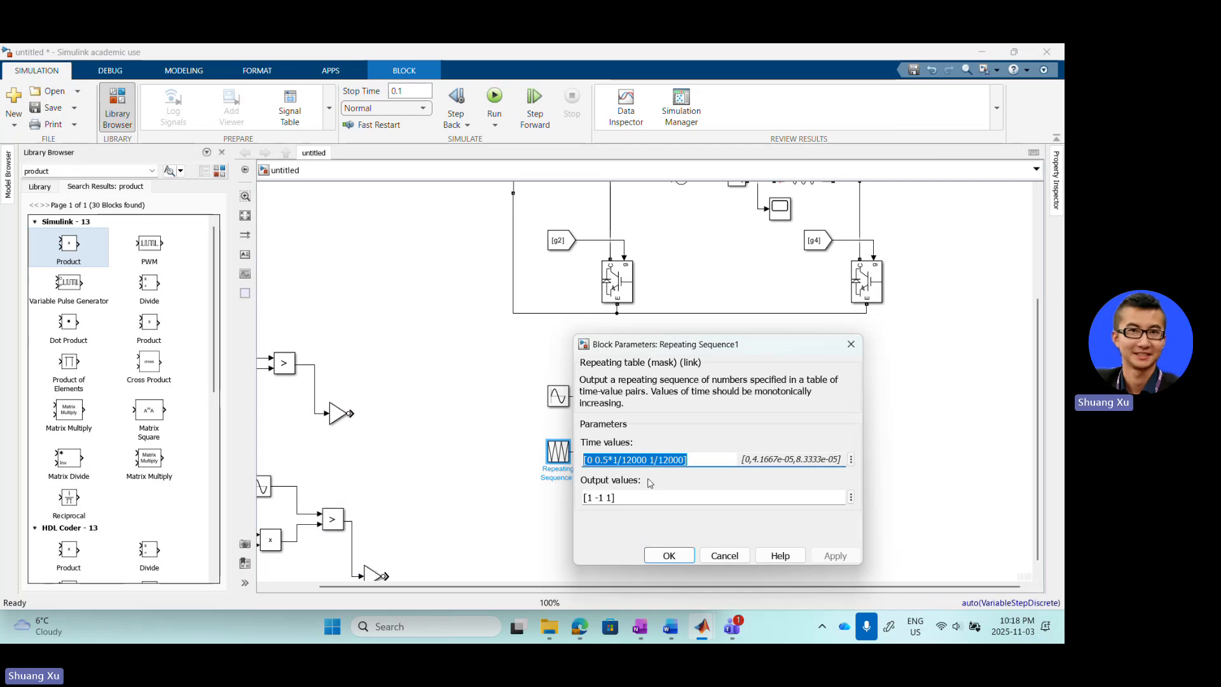
{"action": "left_click", "coordinate": [633, 459]}
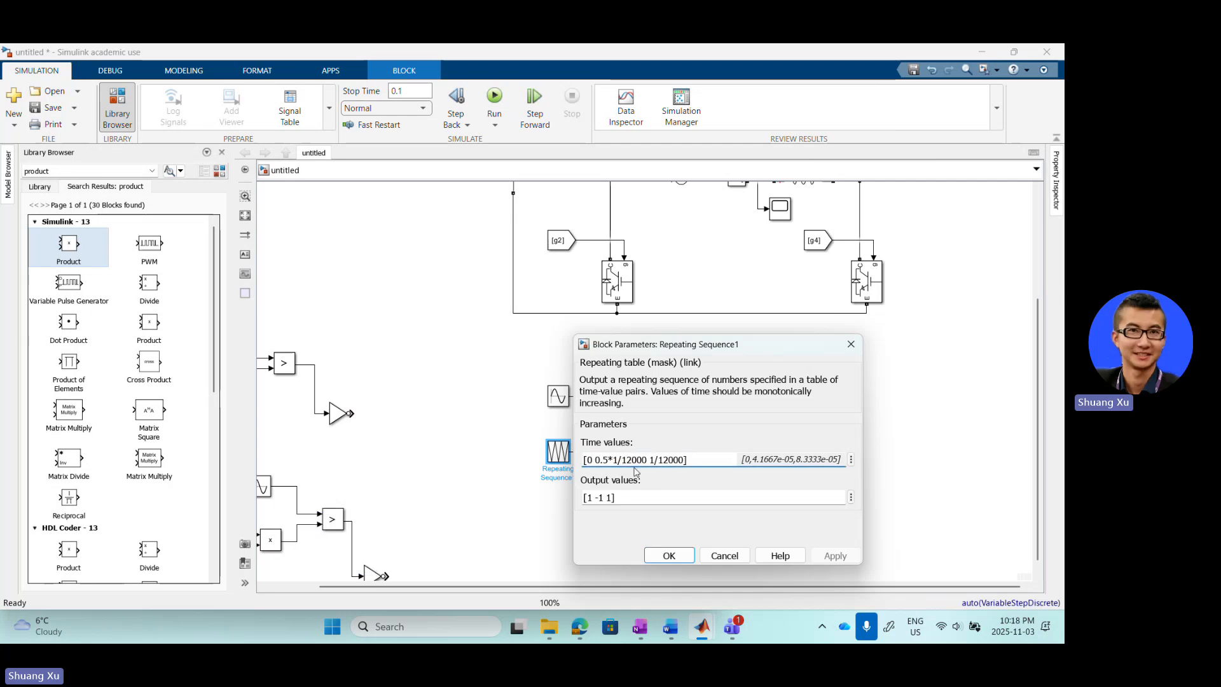
{"action": "key", "text": "BackSpace"}
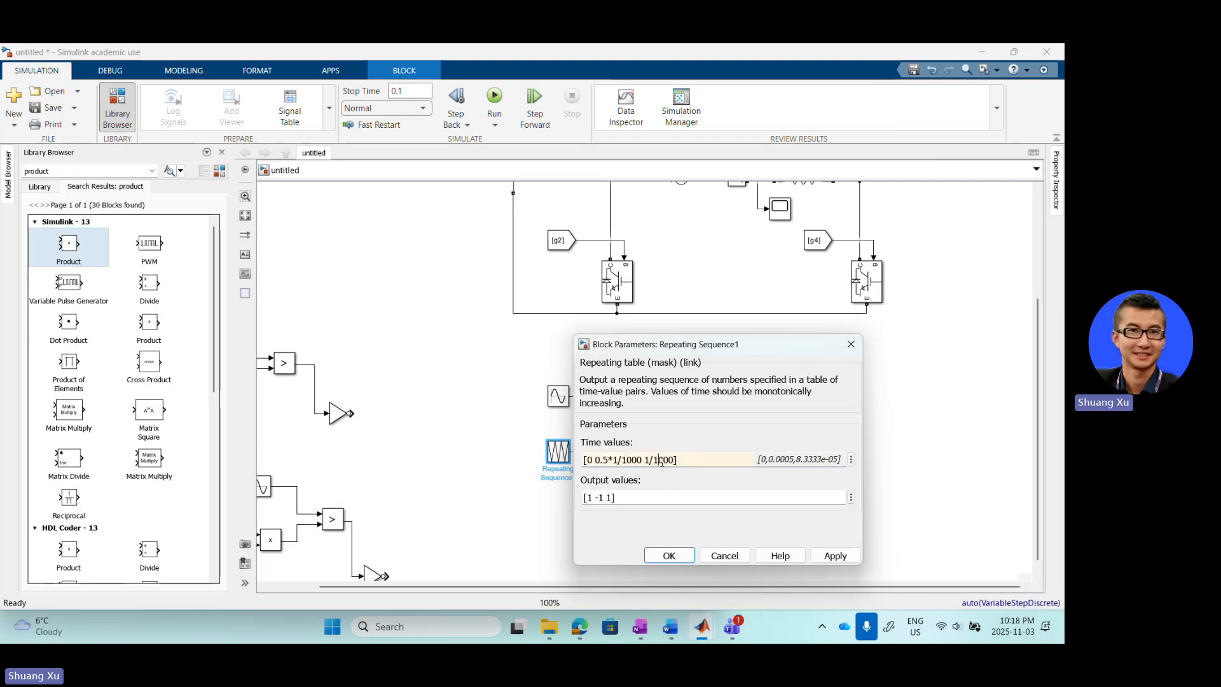
{"action": "key", "text": "Delete"}
{"action": "left_click", "coordinate": [834, 555]}
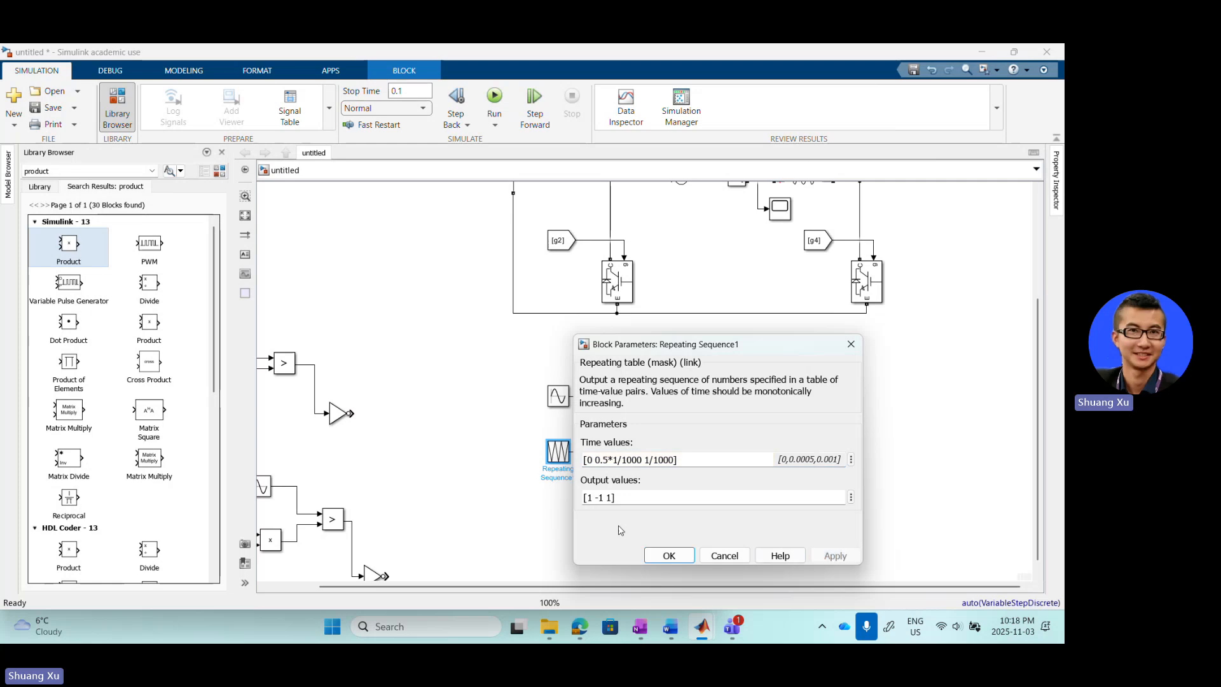
{"action": "left_click", "coordinate": [666, 556]}
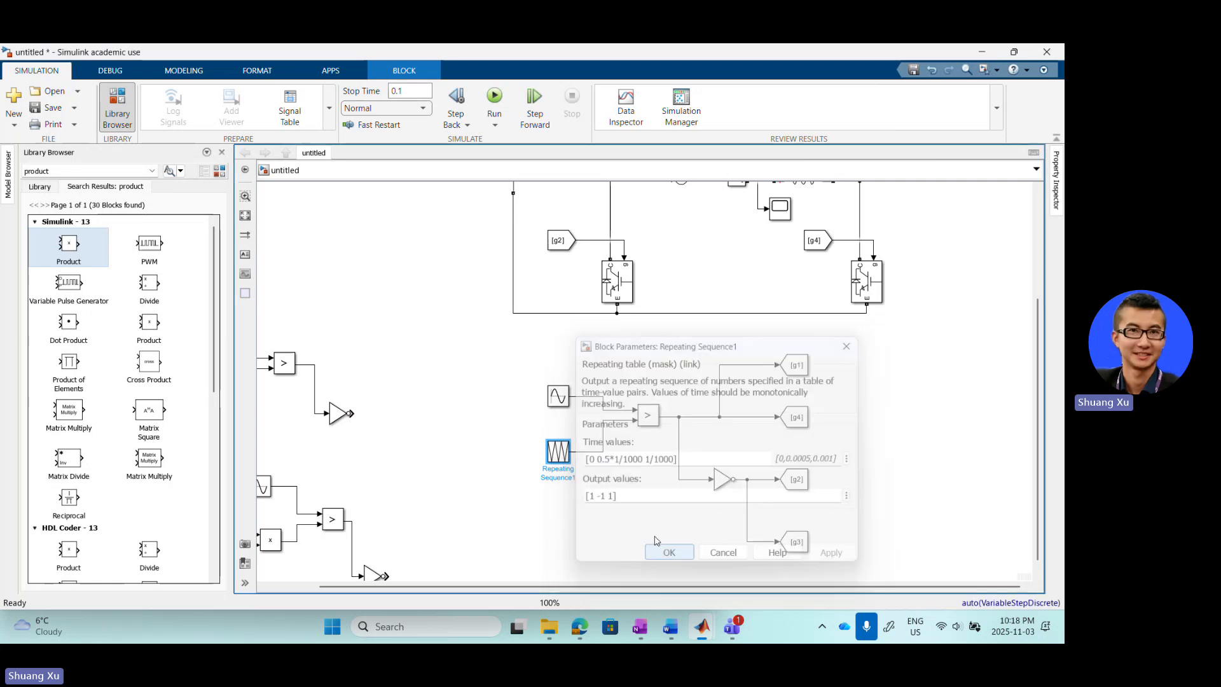
{"action": "left_click", "coordinate": [673, 372]}
{"action": "scroll", "coordinate": [676, 376], "scroll_direction": "down", "scroll_amount": 3}
{"action": "scroll", "coordinate": [675, 376], "scroll_direction": "down", "scroll_amount": 1}
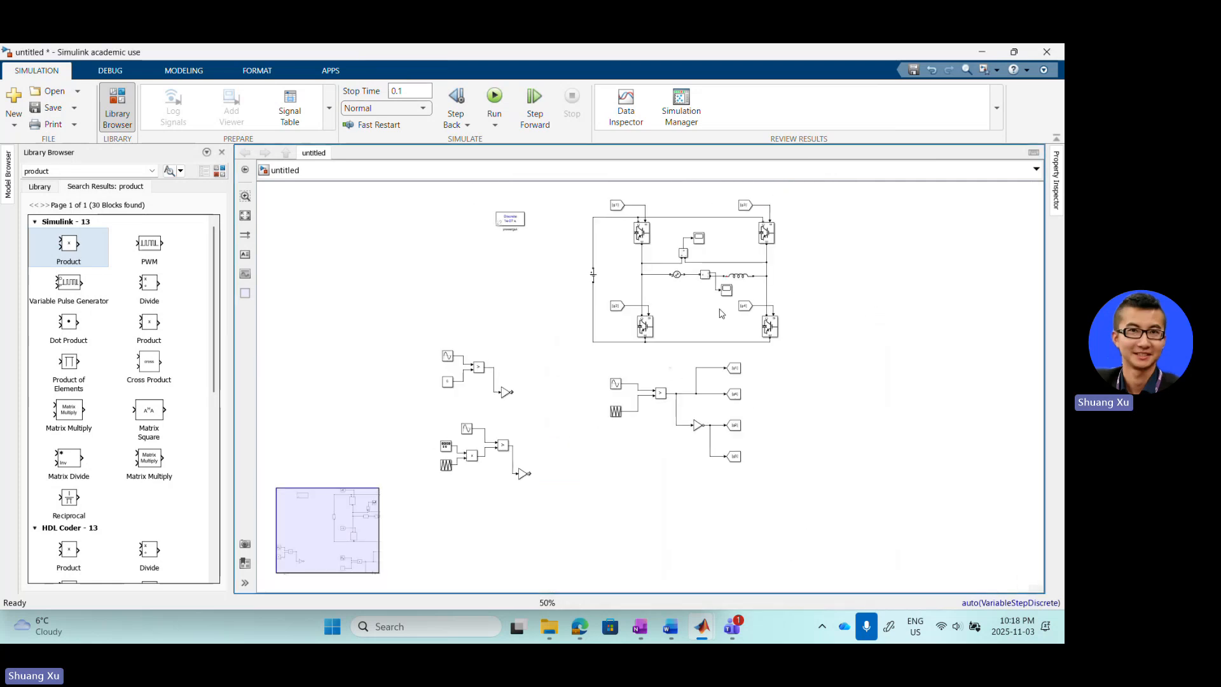
{"action": "scroll", "coordinate": [793, 269], "scroll_direction": "up", "scroll_amount": 1}
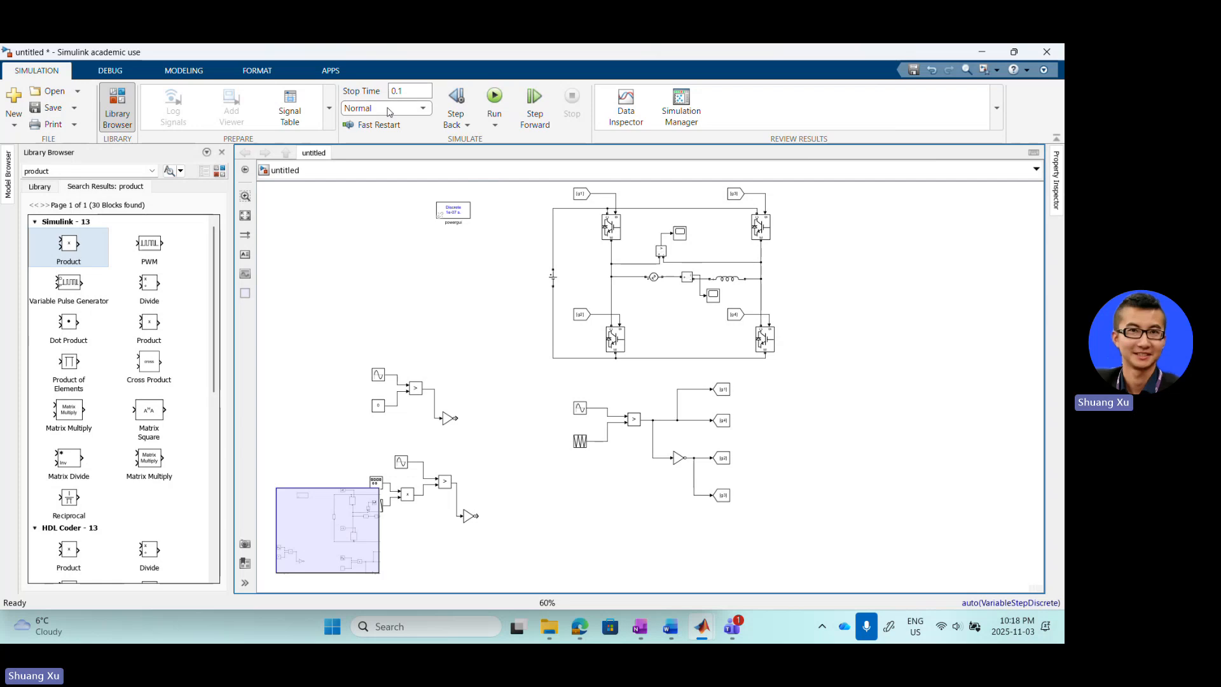
- Simulate with the 1 kHz carrier and view the ±200 V output pulses in the Scope
{"action": "left_click", "coordinate": [494, 99]}
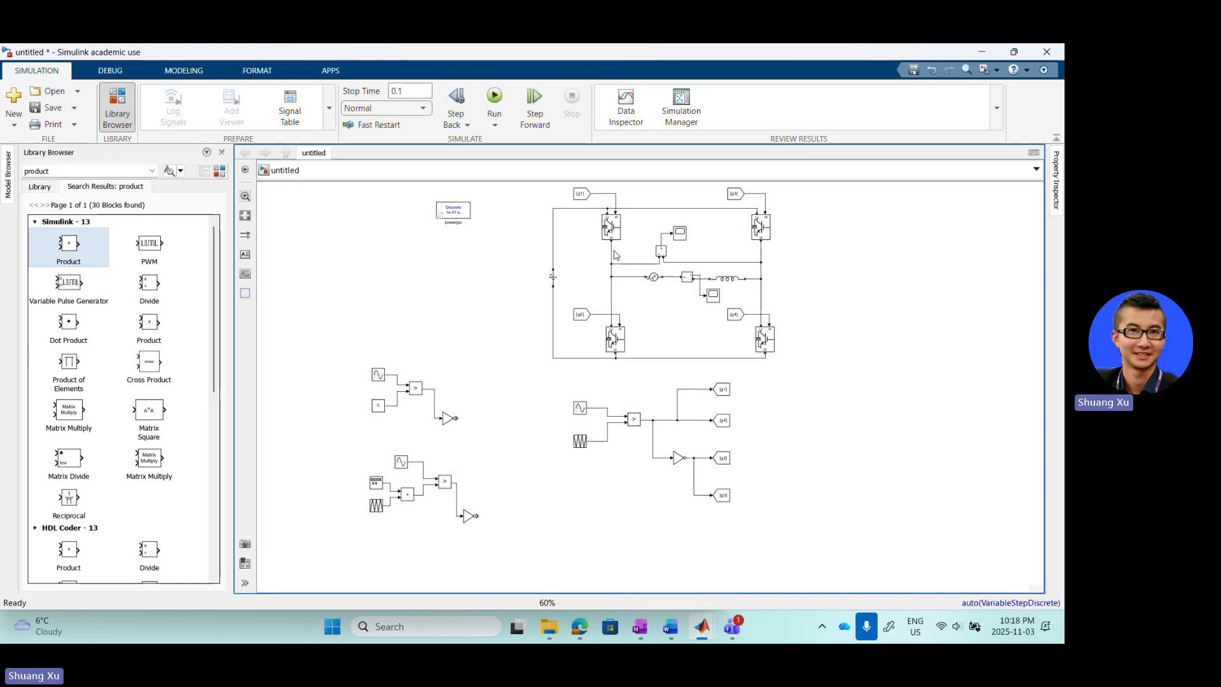
{"action": "double_click", "coordinate": [680, 233]}
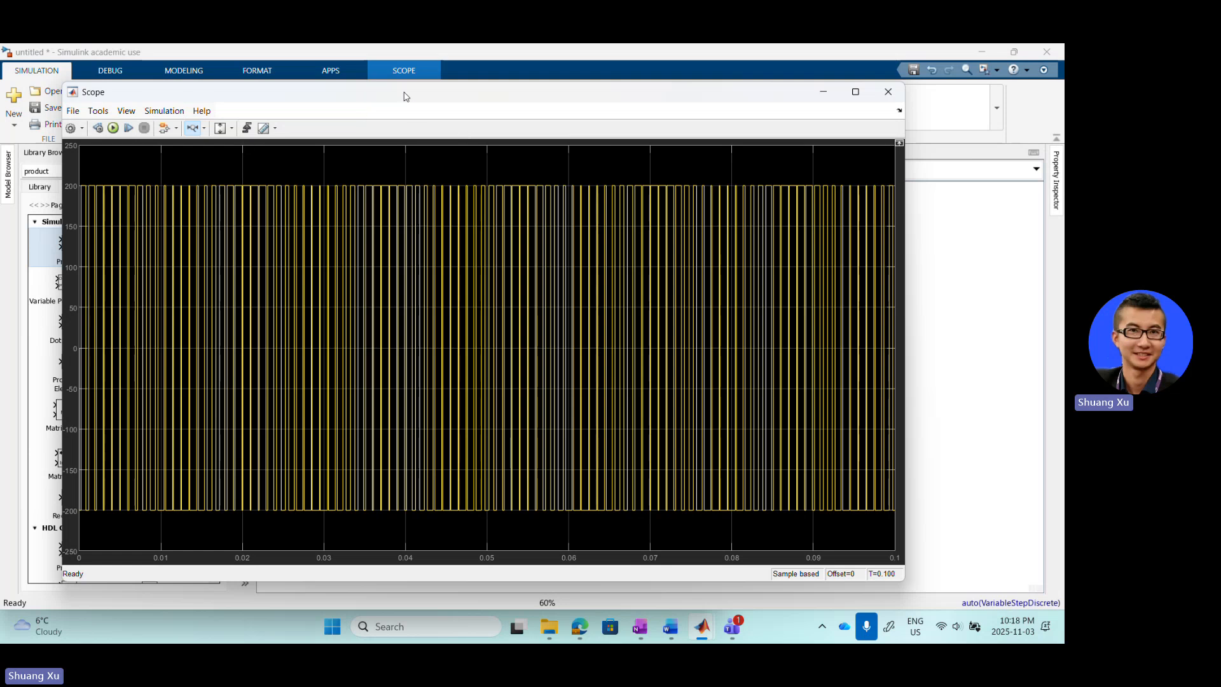
{"action": "left_click_drag", "start_coordinate": [406, 97], "coordinate": [464, 213]}
{"action": "left_click", "coordinate": [481, 186]}
- In powergui's FFT Analyzer, select the Vab signal and compute its FFT and THD
{"action": "left_click", "coordinate": [461, 213]}
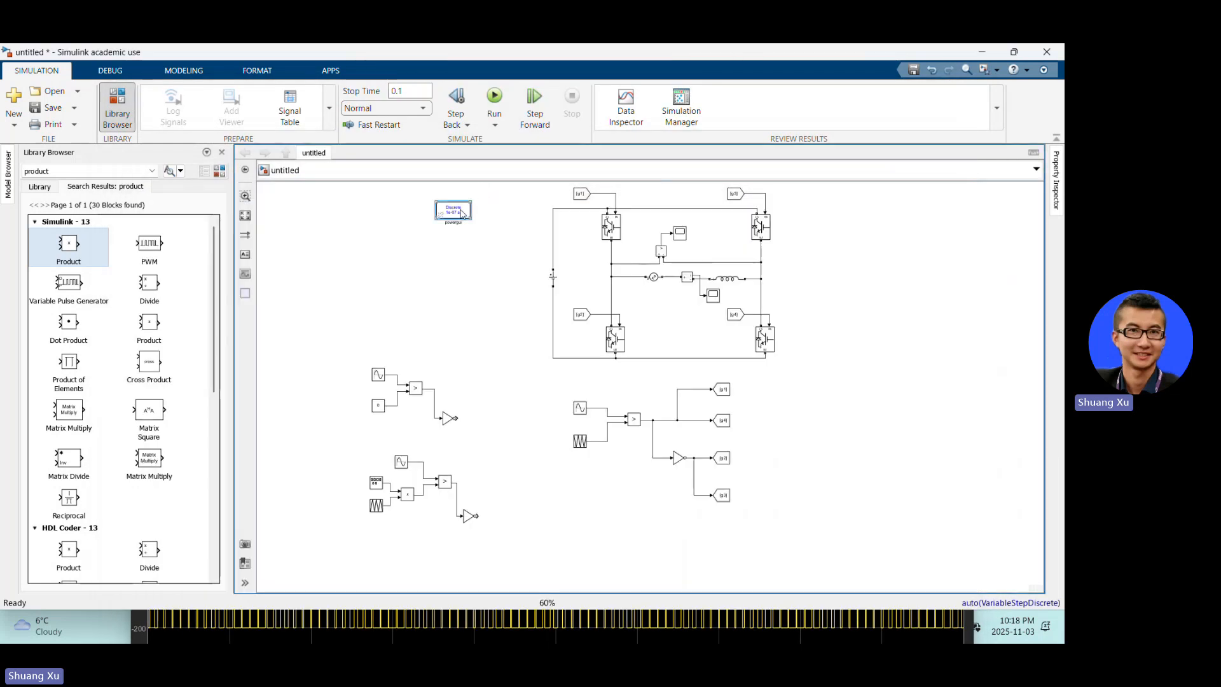
{"action": "double_click", "coordinate": [461, 213]}
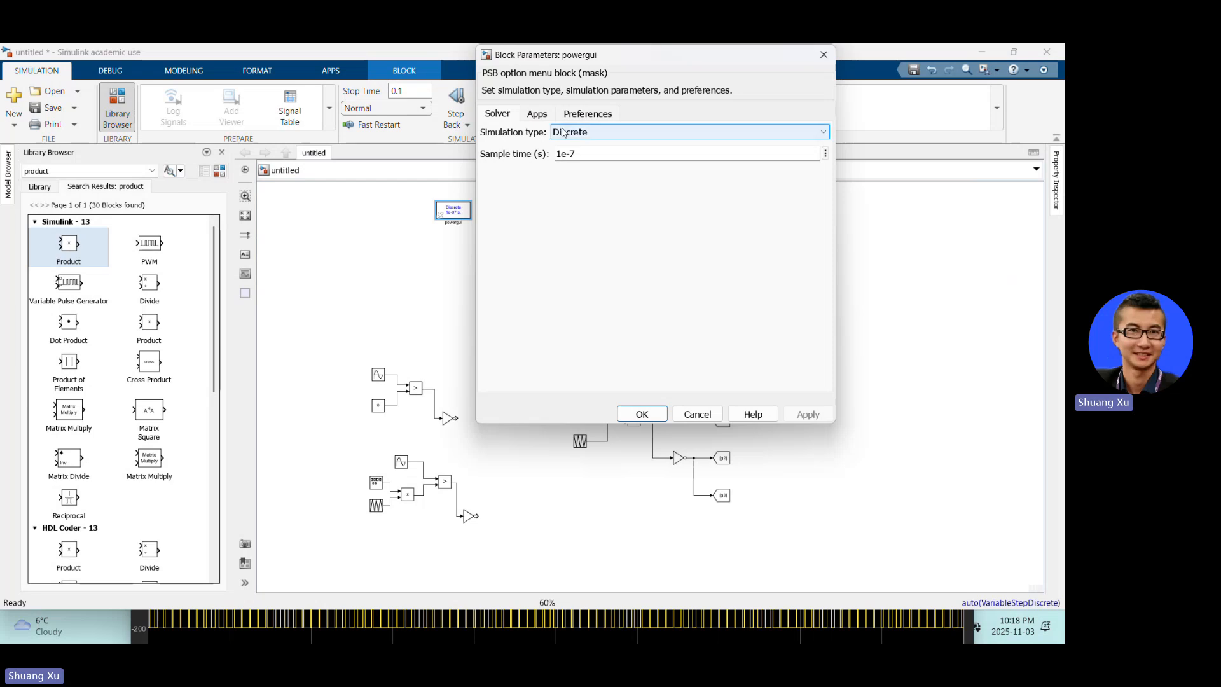
{"action": "left_click", "coordinate": [537, 114]}
{"action": "left_click", "coordinate": [622, 279]}
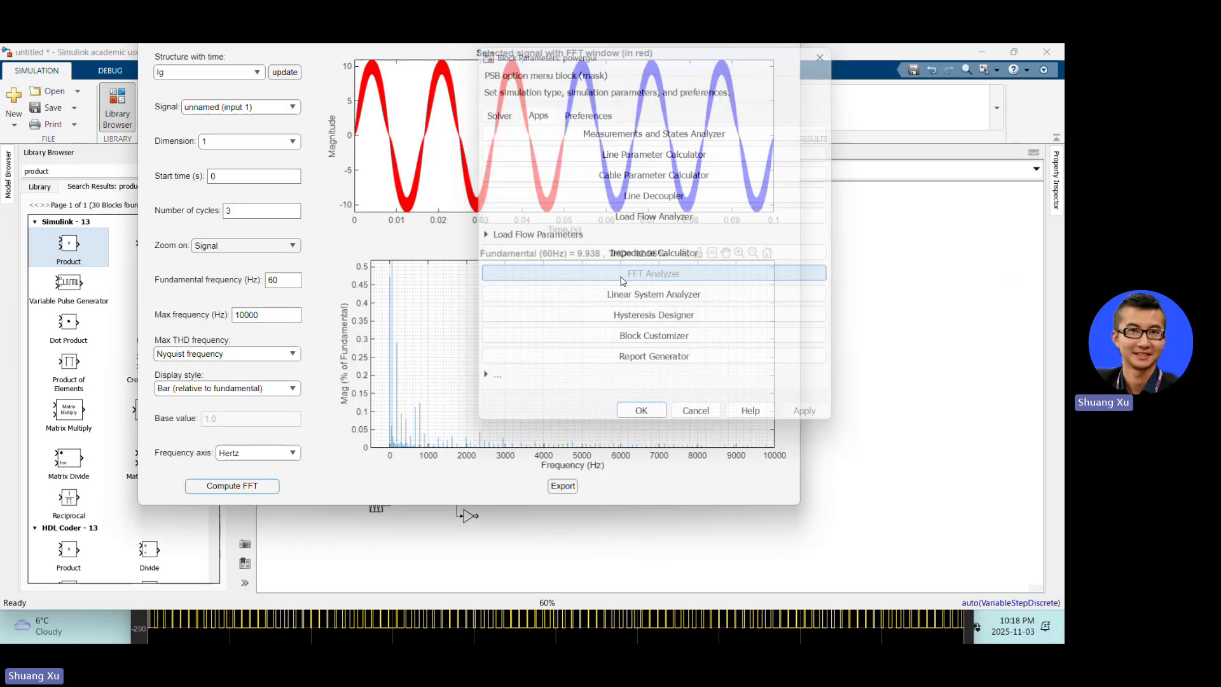
{"action": "left_click", "coordinate": [255, 71]}
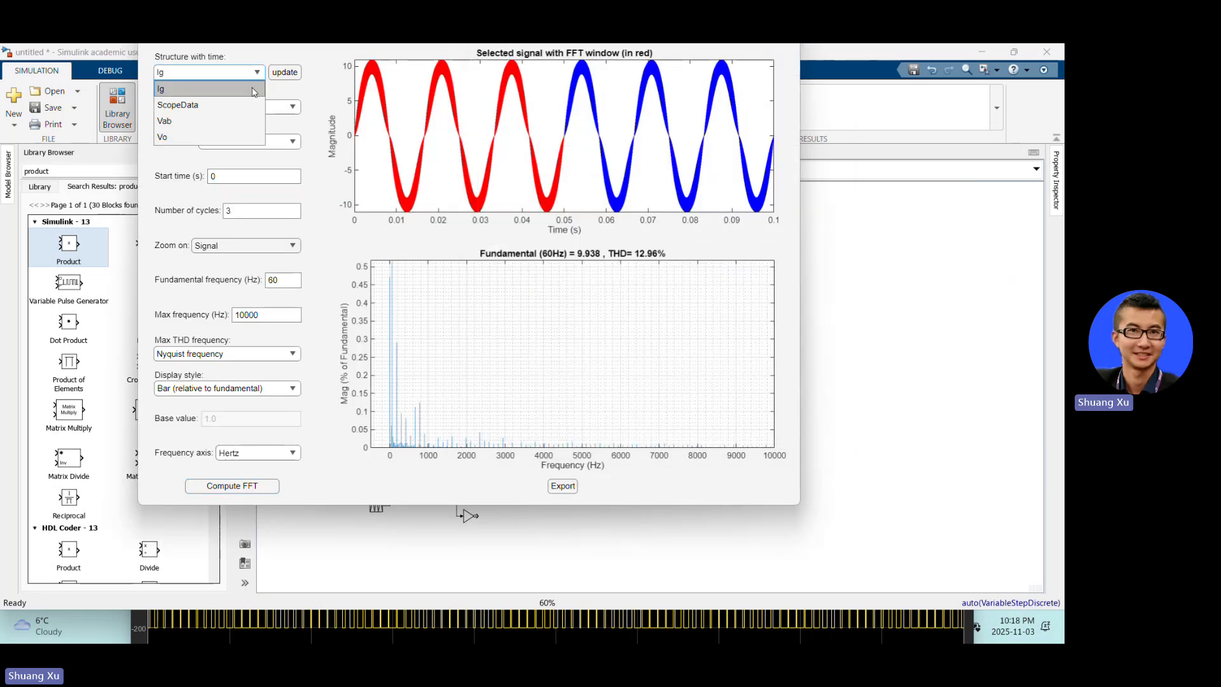
{"action": "left_click", "coordinate": [226, 121]}
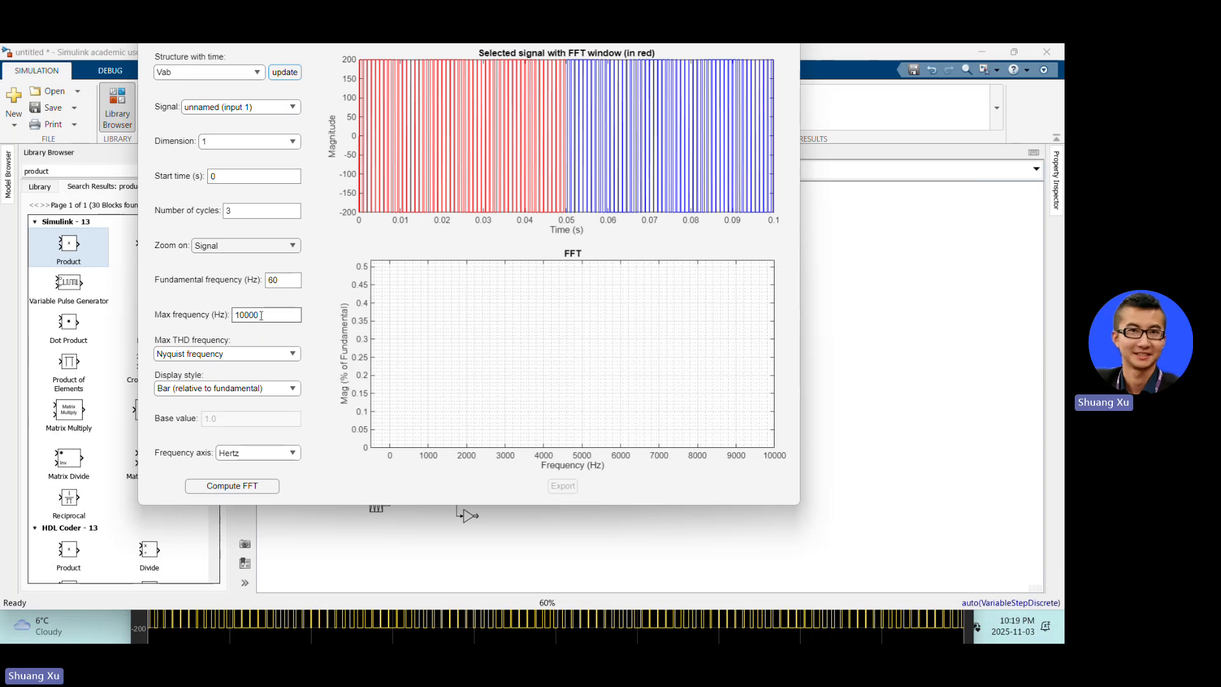
{"action": "left_click", "coordinate": [232, 484]}
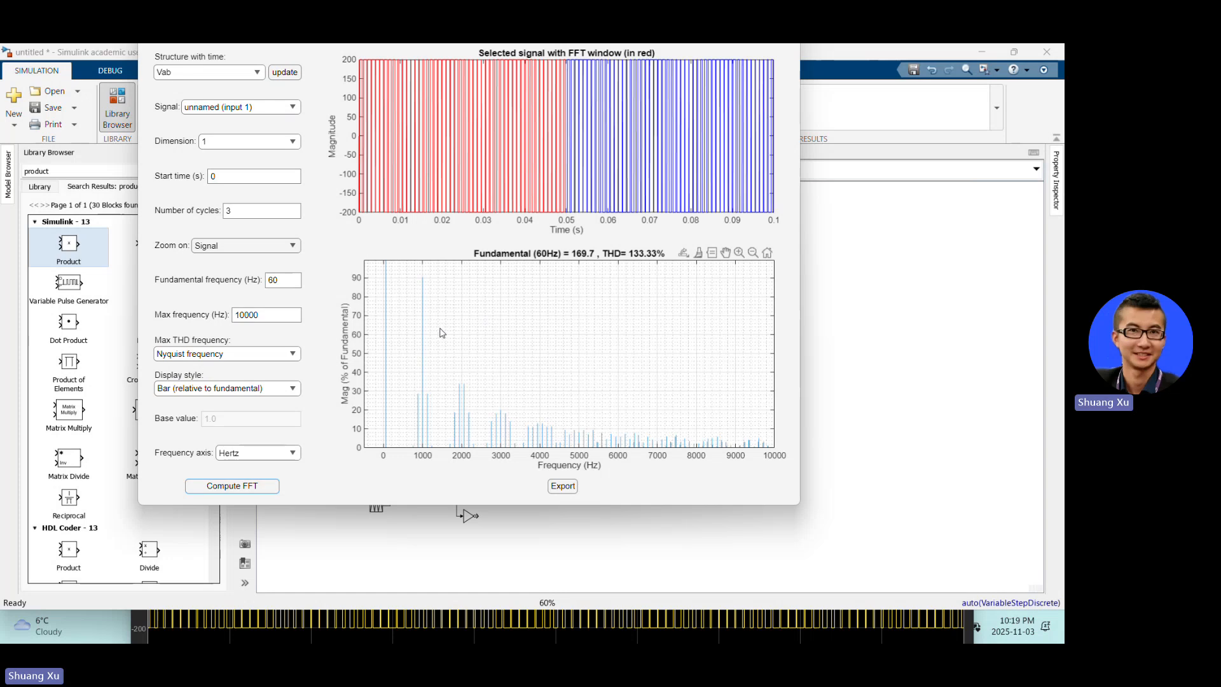
- Inspect the Vab spectrum, pin the 880 Hz harmonic reading, then return to the model diagram
{"action": "mouse_move", "coordinate": [422, 325]}
{"action": "mouse_move", "coordinate": [501, 412]}
{"action": "mouse_move", "coordinate": [419, 410]}
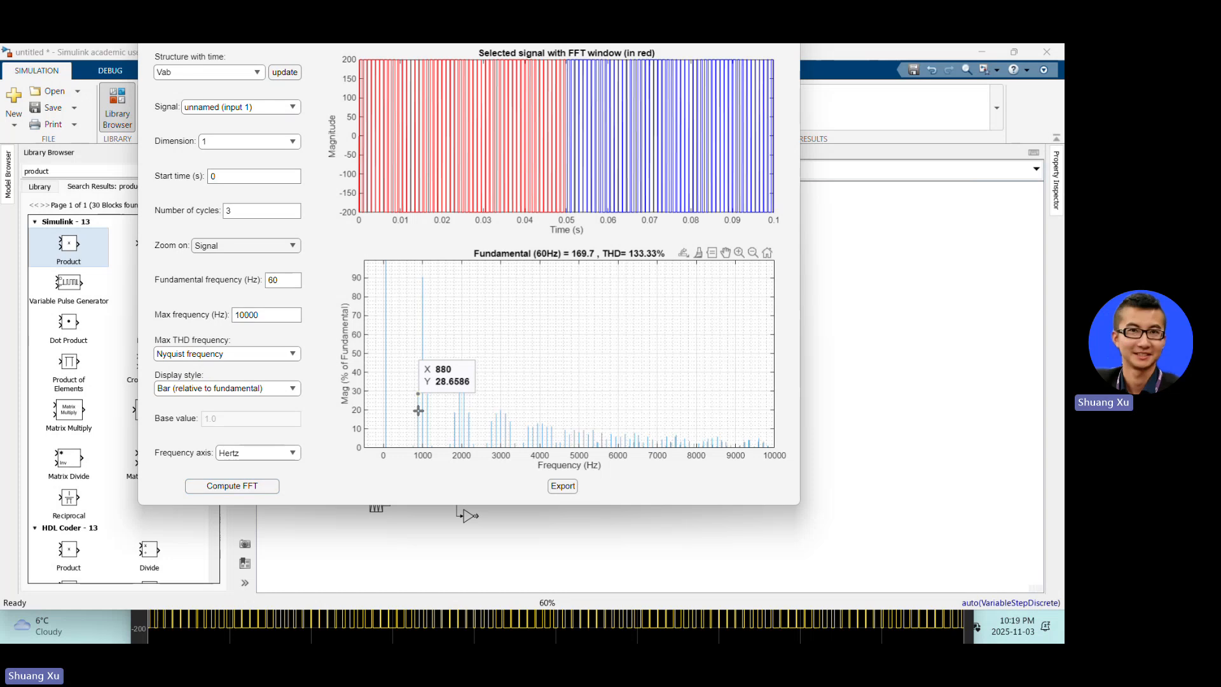
{"action": "left_click", "coordinate": [419, 410]}
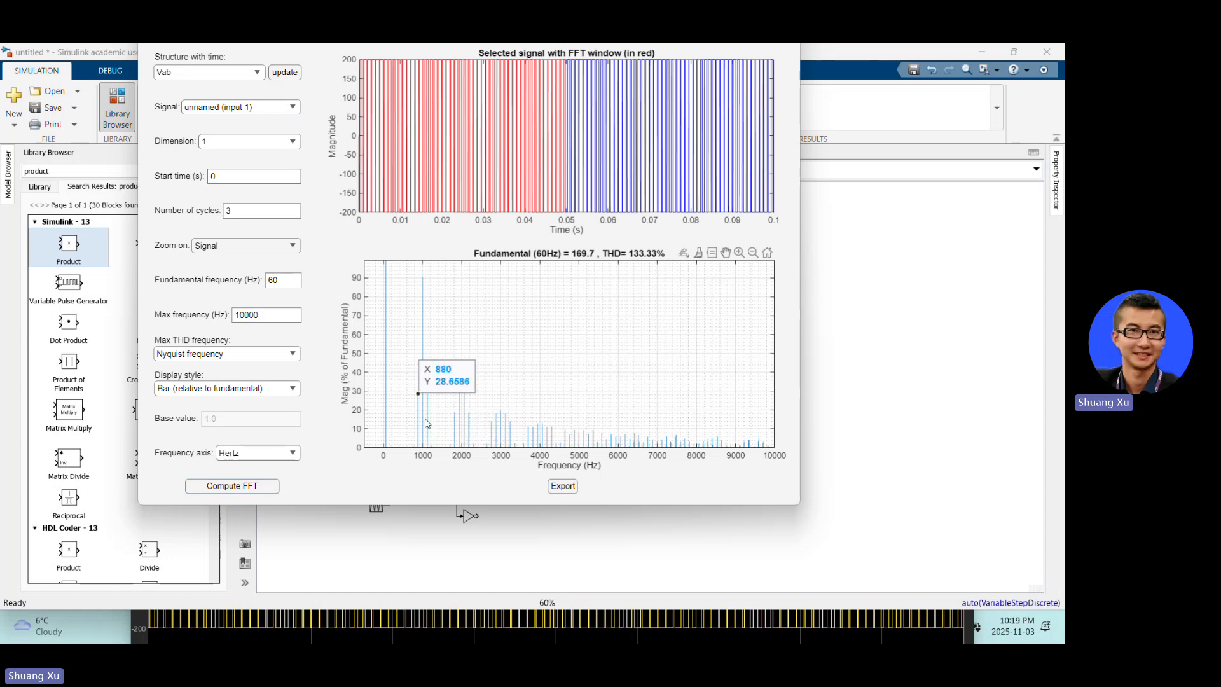
{"action": "mouse_move", "coordinate": [423, 421]}
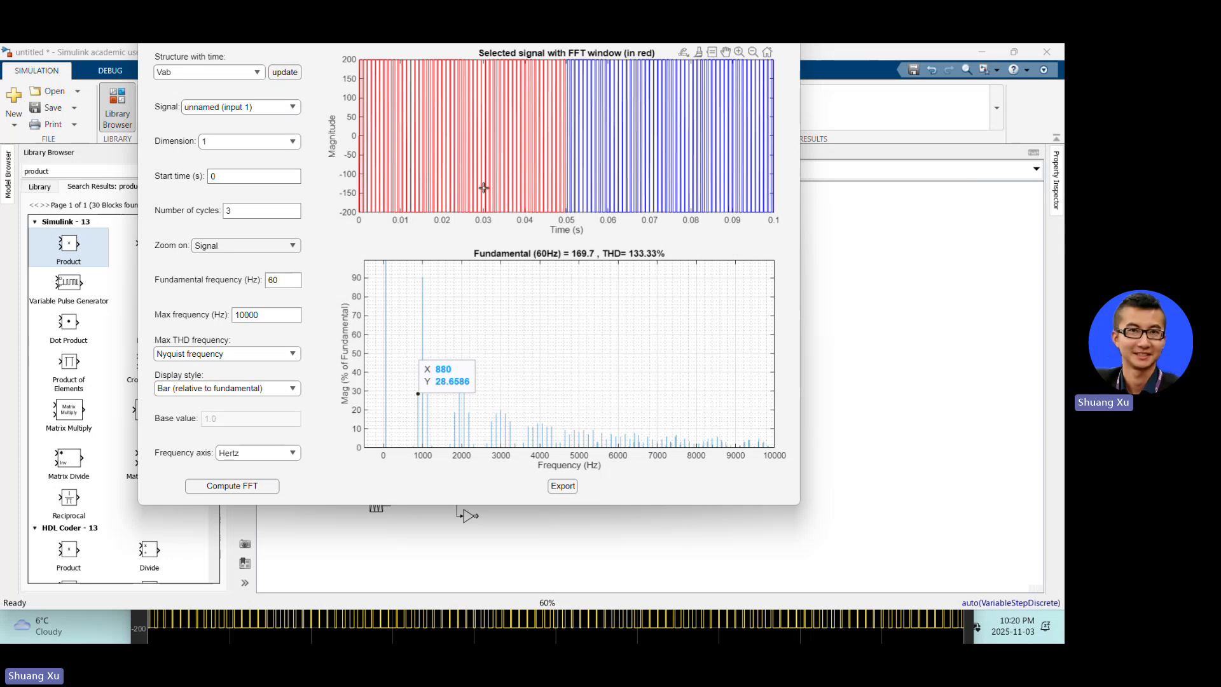
{"action": "left_click", "coordinate": [853, 293]}
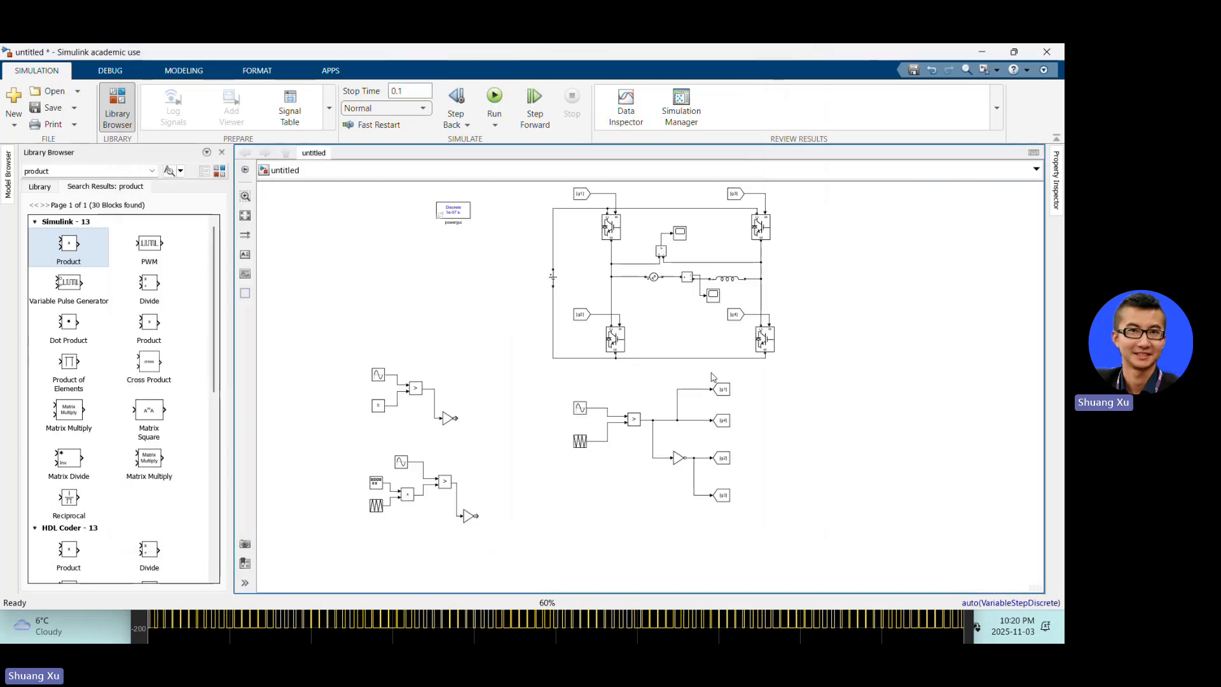
{"action": "double_click", "coordinate": [712, 294]}
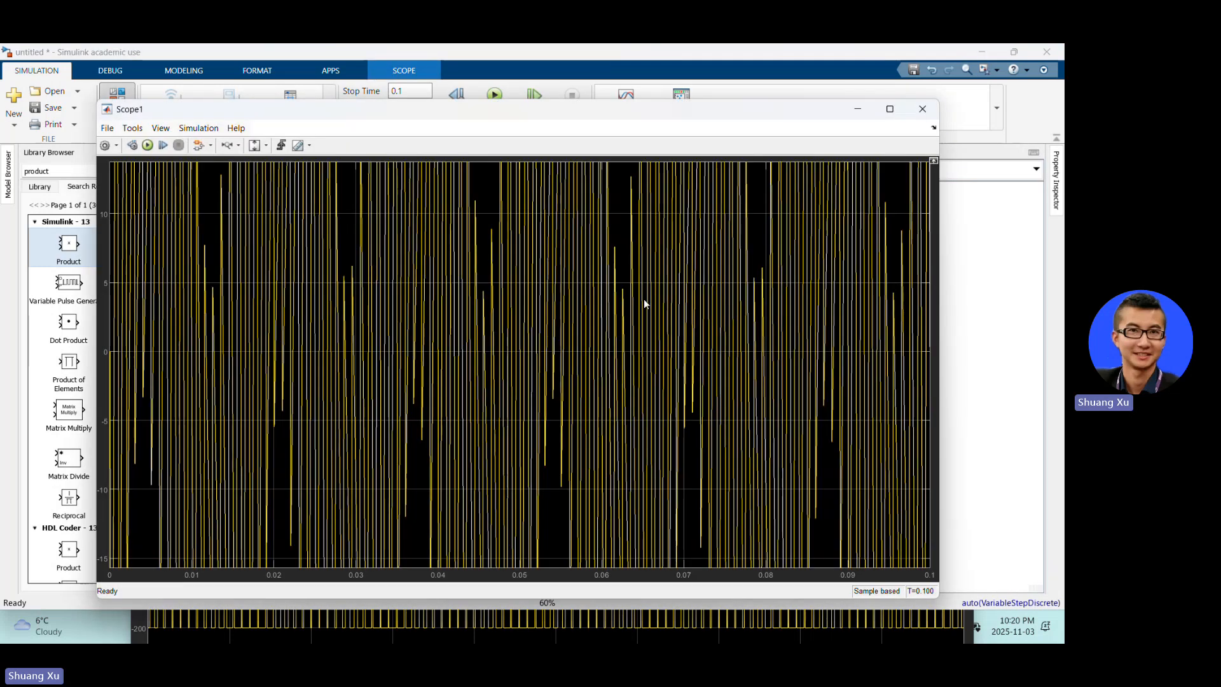
{"action": "left_click", "coordinate": [255, 145]}
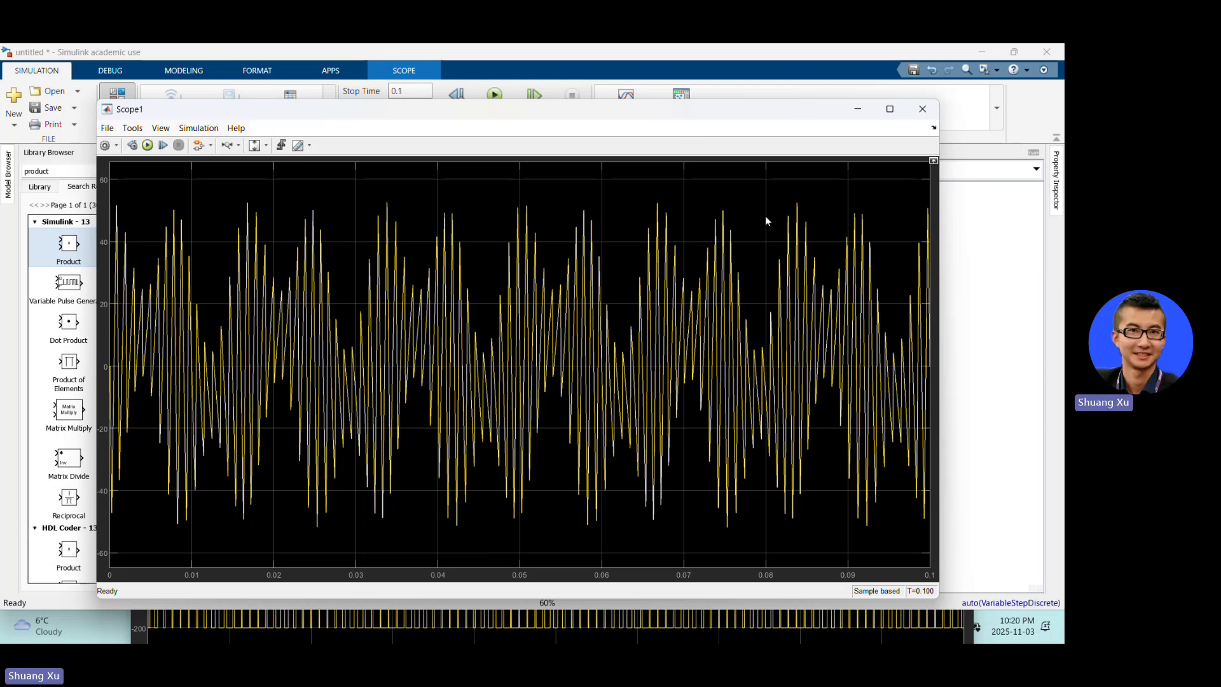
{"action": "left_click", "coordinate": [971, 343]}
{"action": "scroll", "coordinate": [585, 449], "scroll_direction": "up", "scroll_amount": 4}
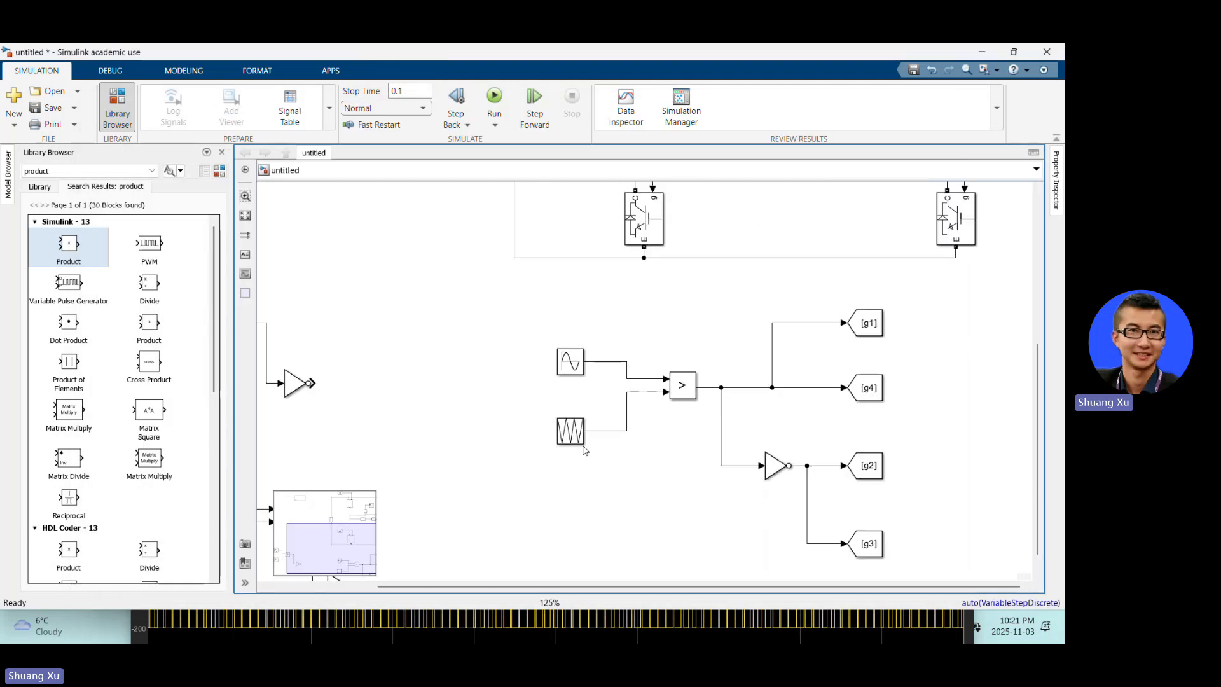
- Change the Repeating Sequence time values to [0 0.5*1/12000 1/12000] for a 12 kHz carrier
{"action": "double_click", "coordinate": [570, 432]}
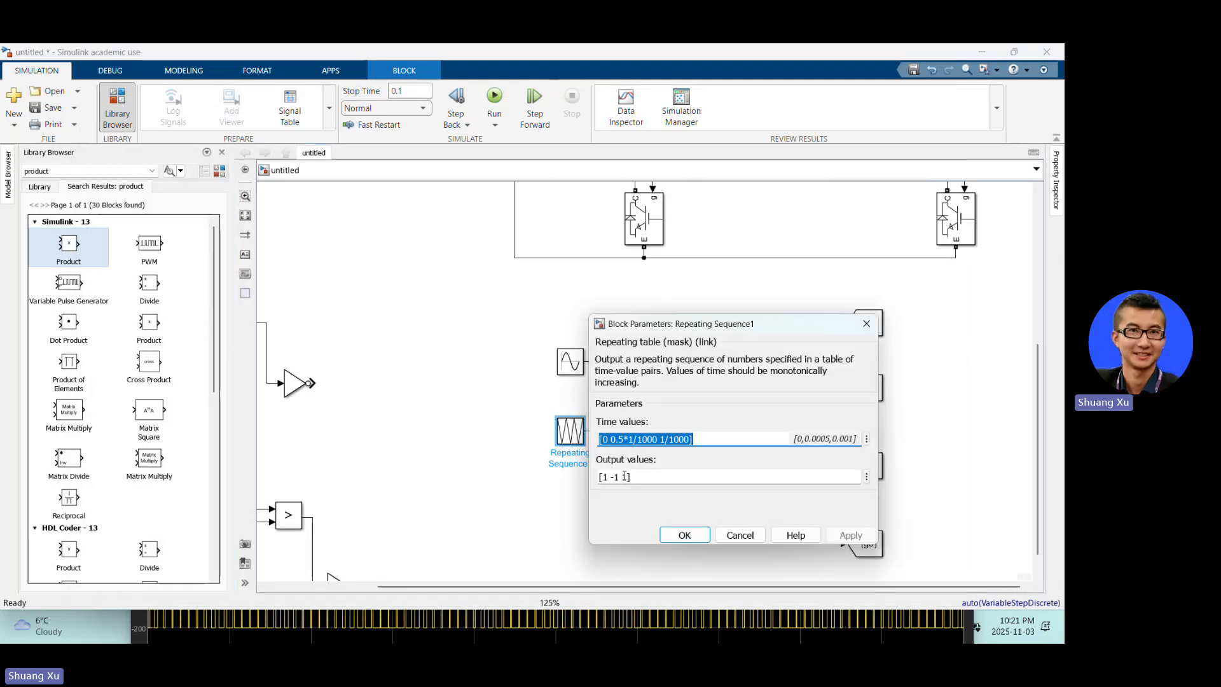
{"action": "left_click", "coordinate": [643, 438]}
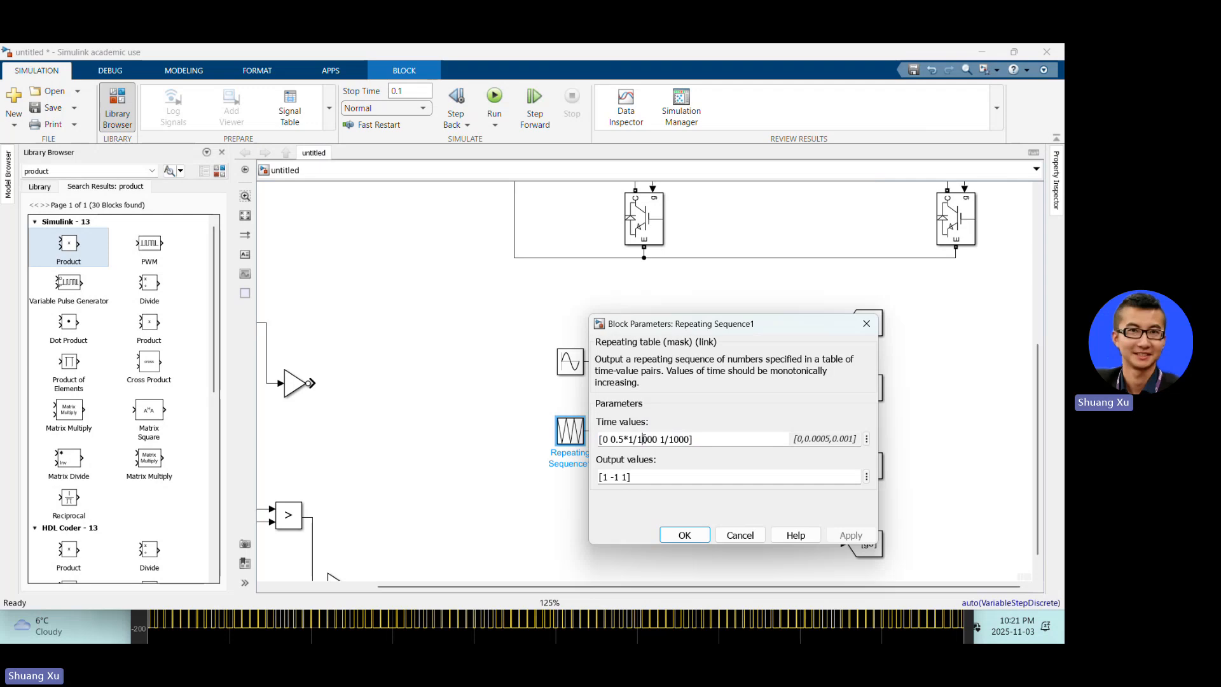
{"action": "type", "text": "2"}
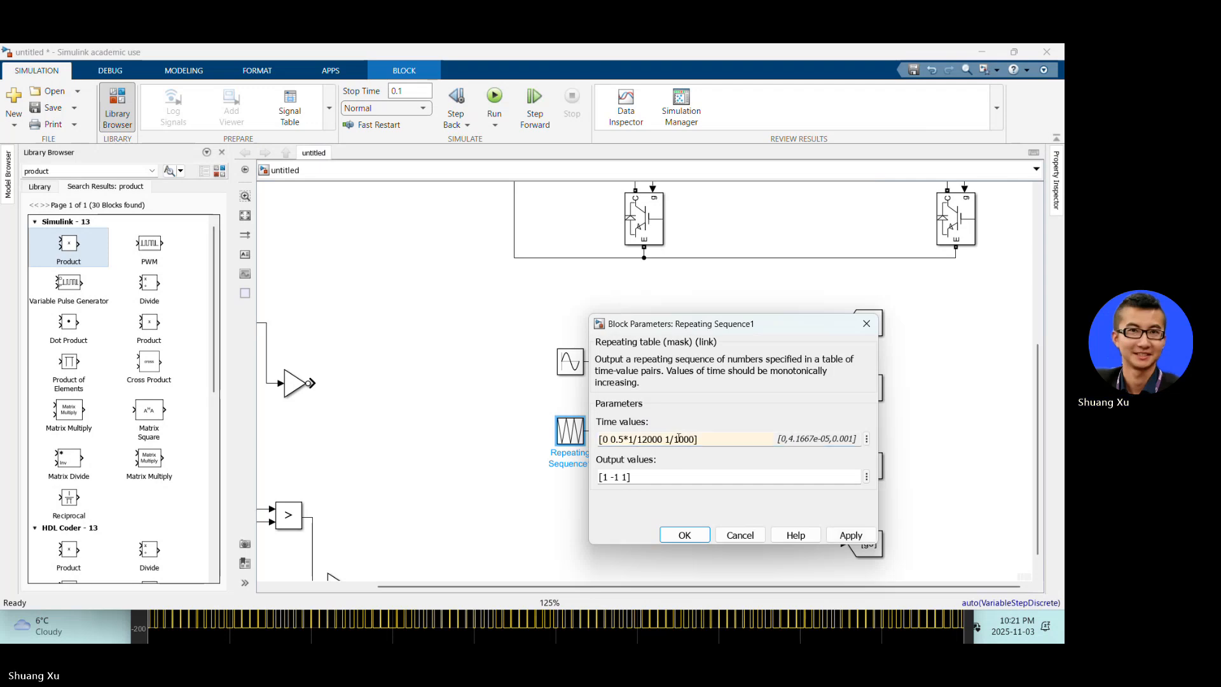
{"action": "left_click", "coordinate": [850, 535]}
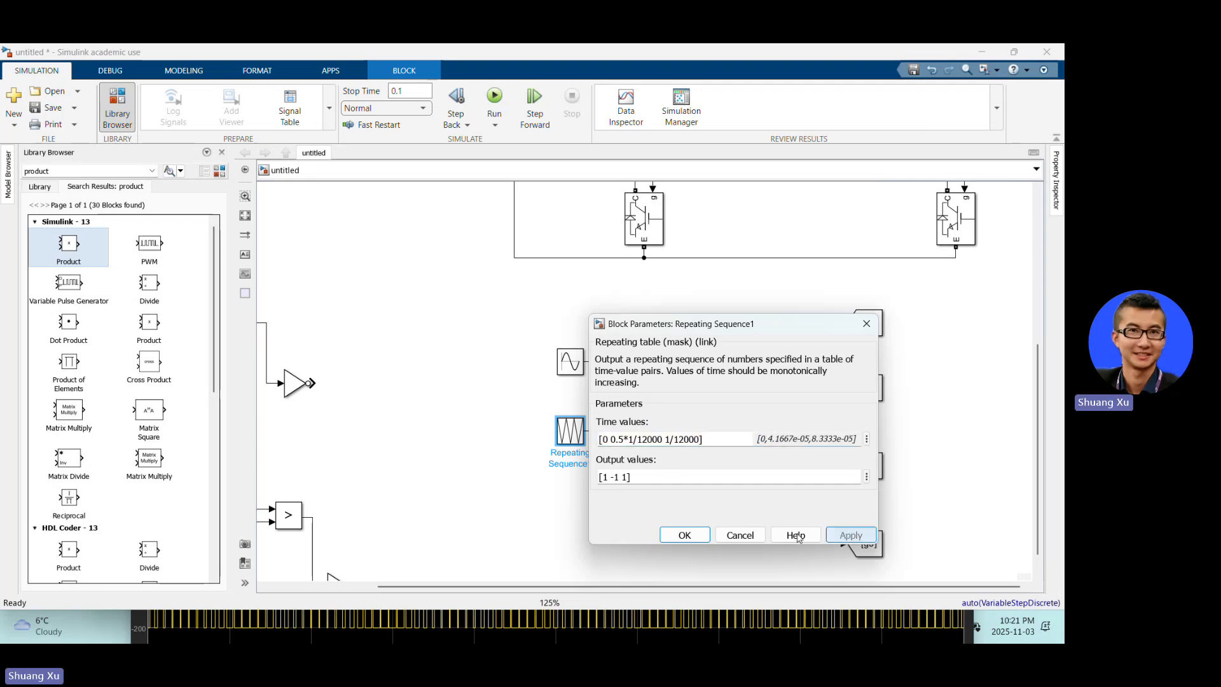
{"action": "left_click", "coordinate": [683, 536]}
{"action": "left_click", "coordinate": [452, 374]}
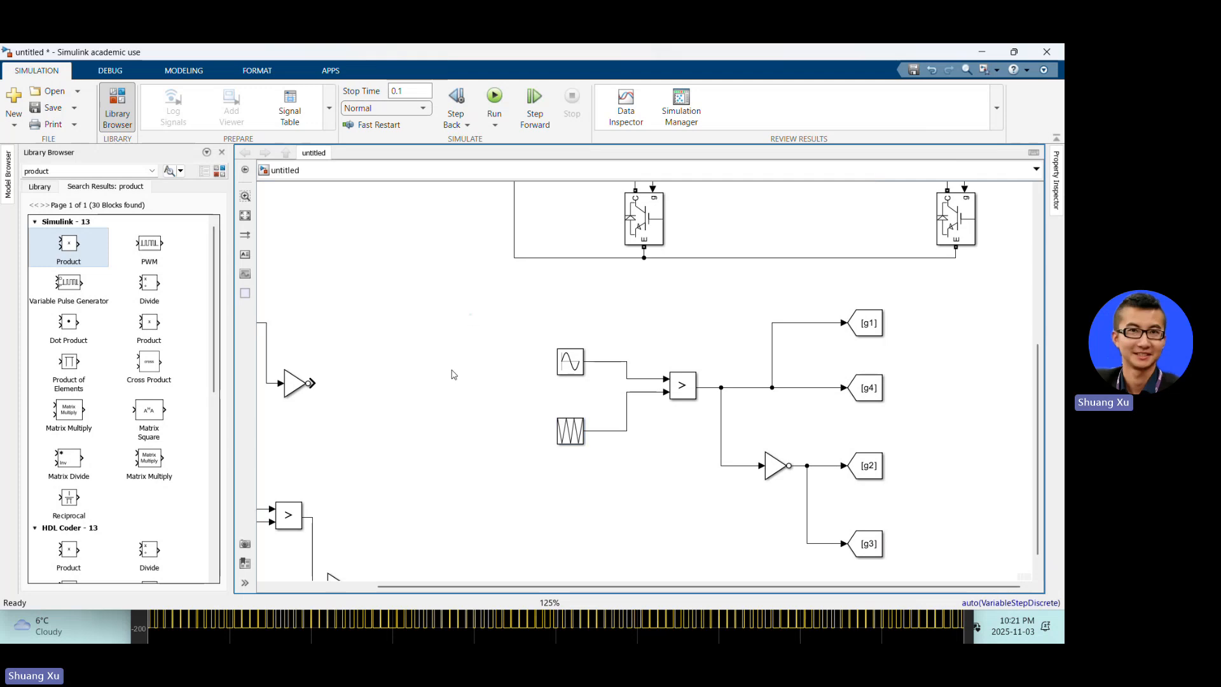
{"action": "scroll", "coordinate": [453, 374], "scroll_direction": "down", "scroll_amount": 5}
{"action": "scroll", "coordinate": [537, 209], "scroll_direction": "up", "scroll_amount": 1}
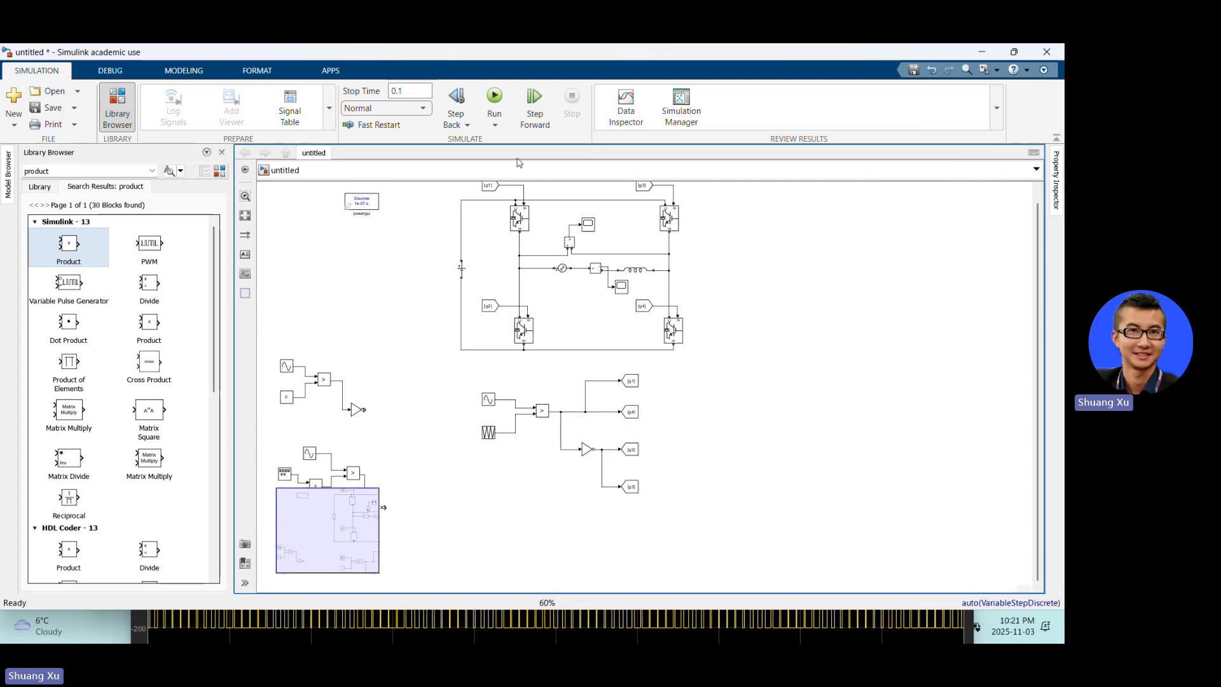
- Rerun at 12 kHz and view Scope1 with the Y-axis fitted to the ±10 current sine
{"action": "left_click", "coordinate": [495, 99]}
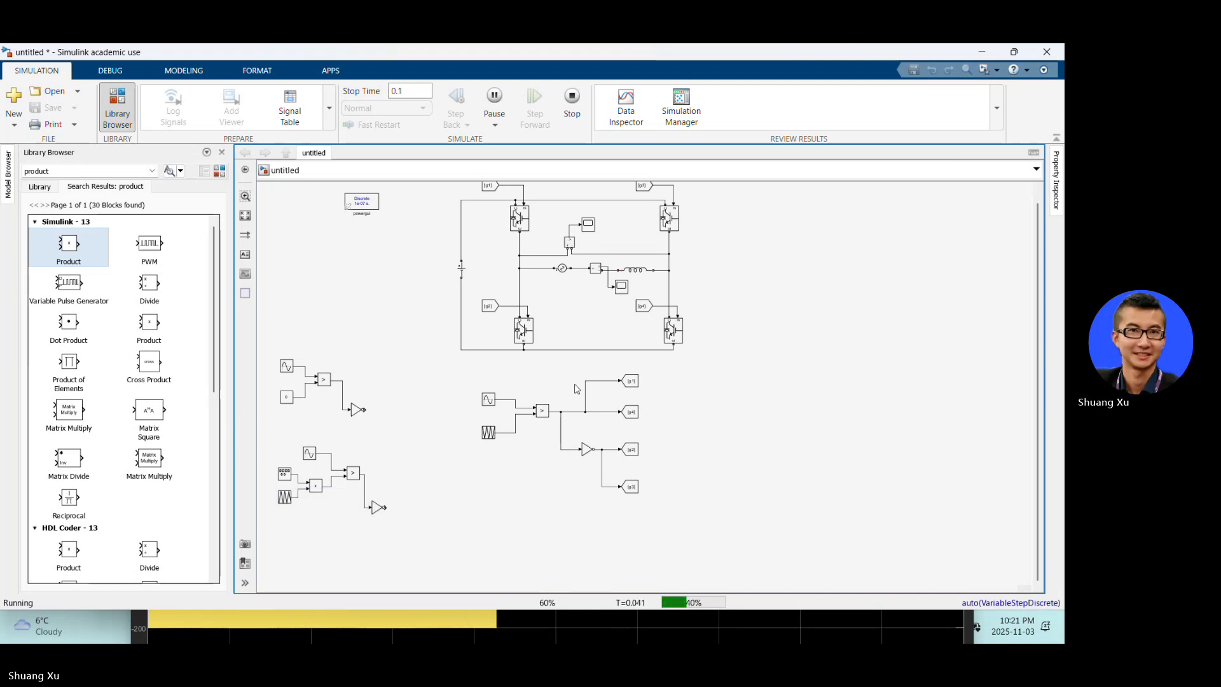
{"action": "left_click", "coordinate": [569, 630]}
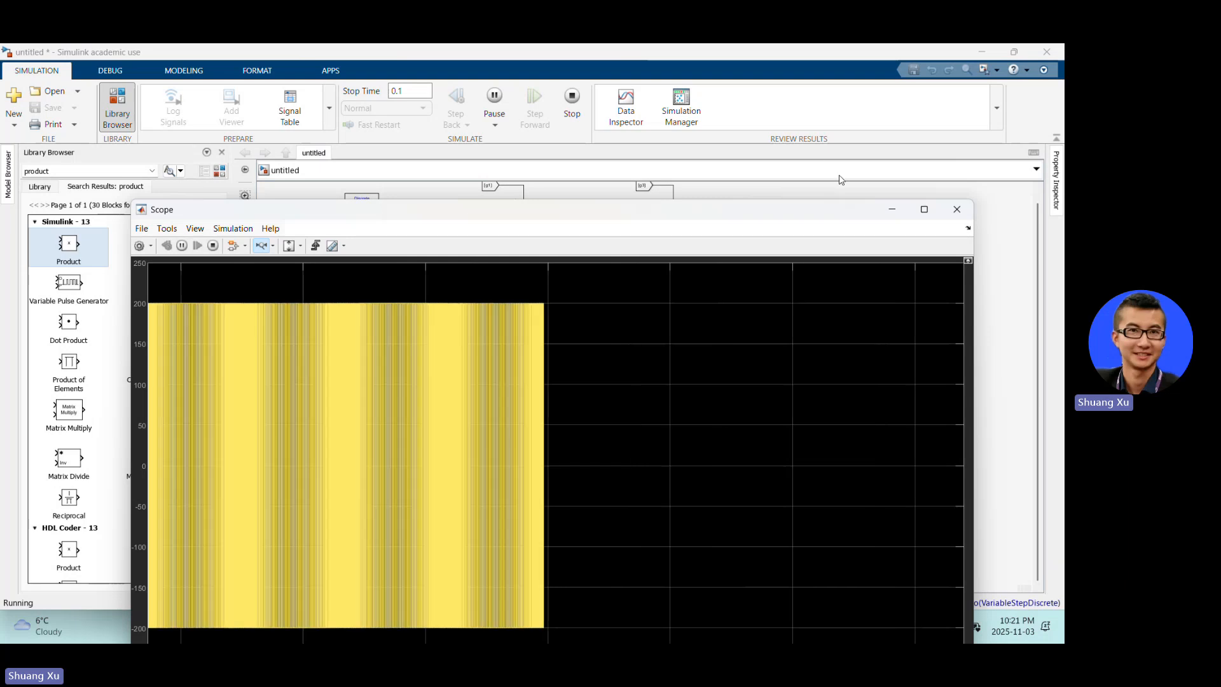
{"action": "left_click", "coordinate": [961, 210]}
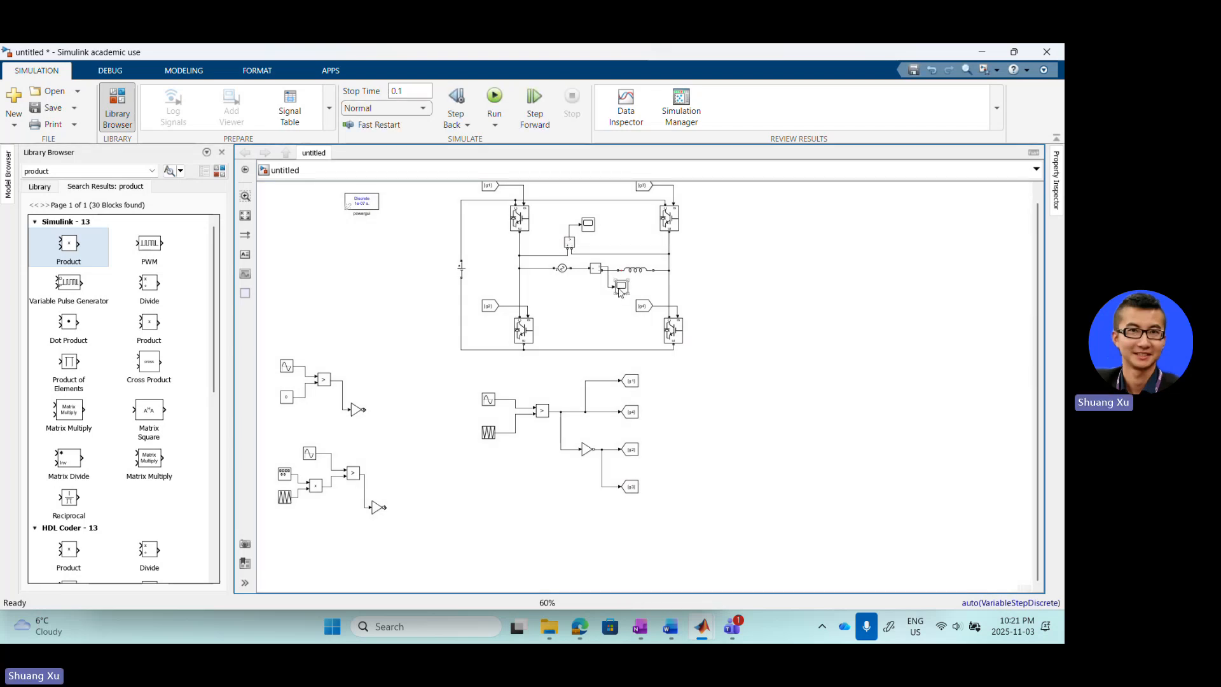
{"action": "double_click", "coordinate": [619, 288]}
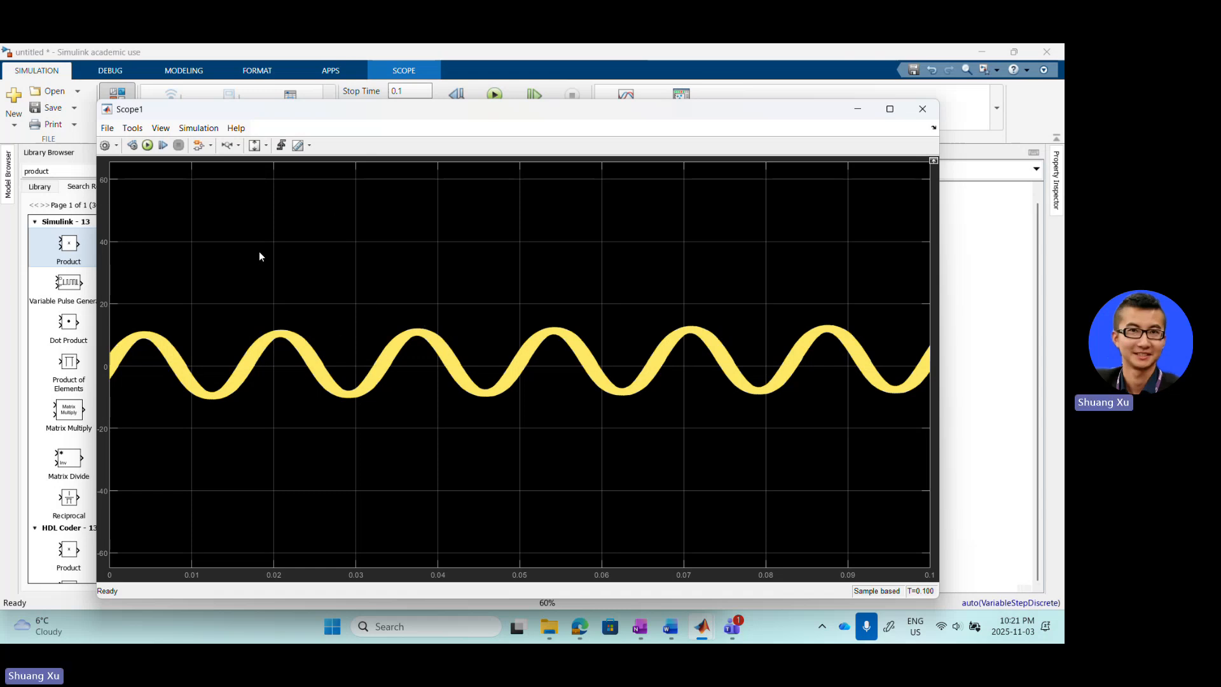
{"action": "left_click", "coordinate": [255, 146]}
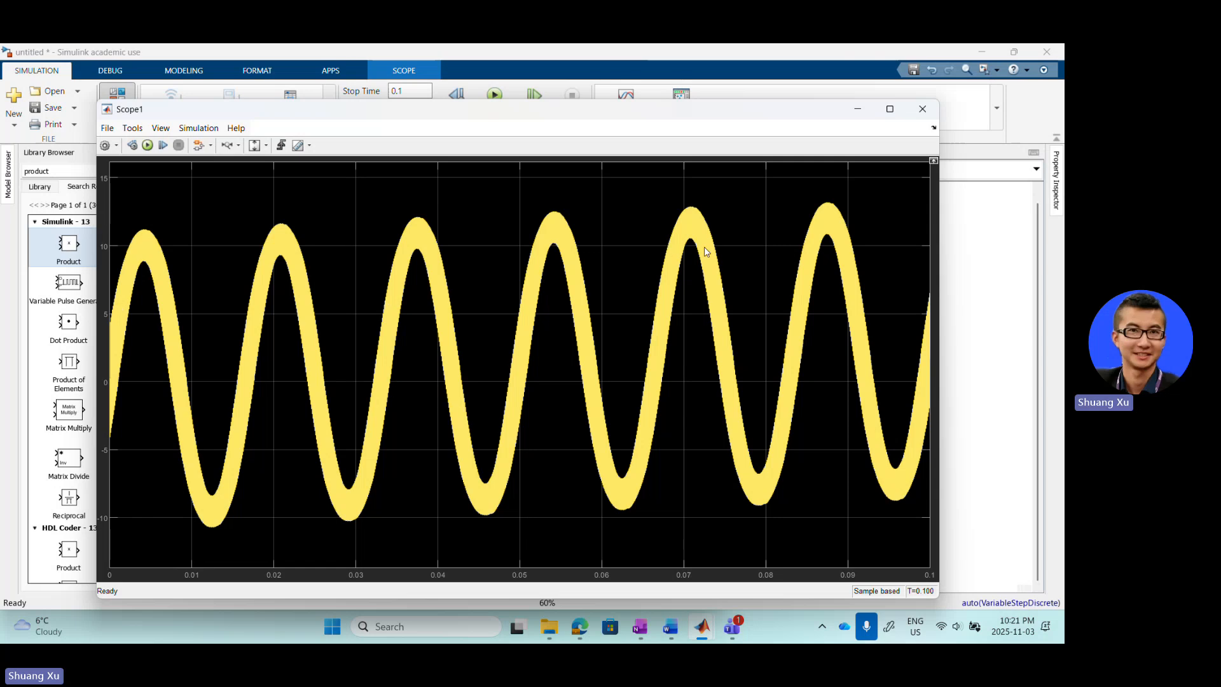
{"action": "left_click", "coordinate": [952, 288]}
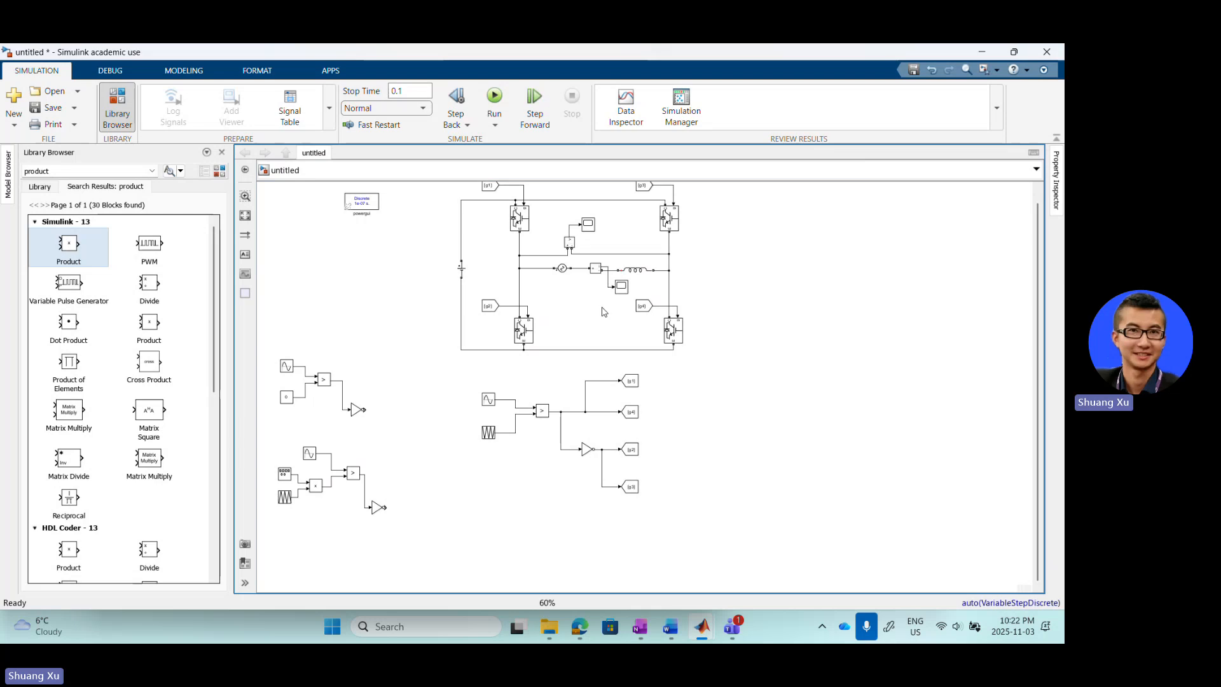
- Change Series RLC Branch1 to branch type RL with 0.04 Ω resistance and 1e-3 H inductance
{"action": "scroll", "coordinate": [595, 334], "scroll_direction": "down", "scroll_amount": 1}
{"action": "scroll", "coordinate": [577, 299], "scroll_direction": "up", "scroll_amount": 2}
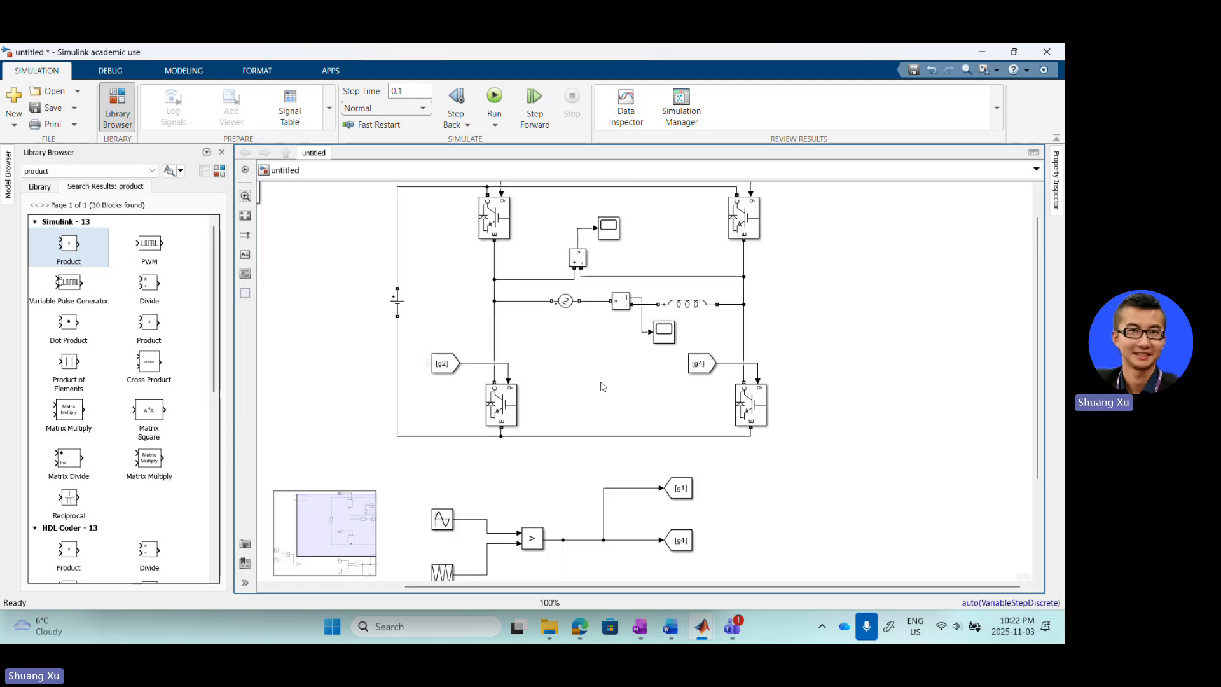
{"action": "scroll", "coordinate": [645, 294], "scroll_direction": "down", "scroll_amount": 1}
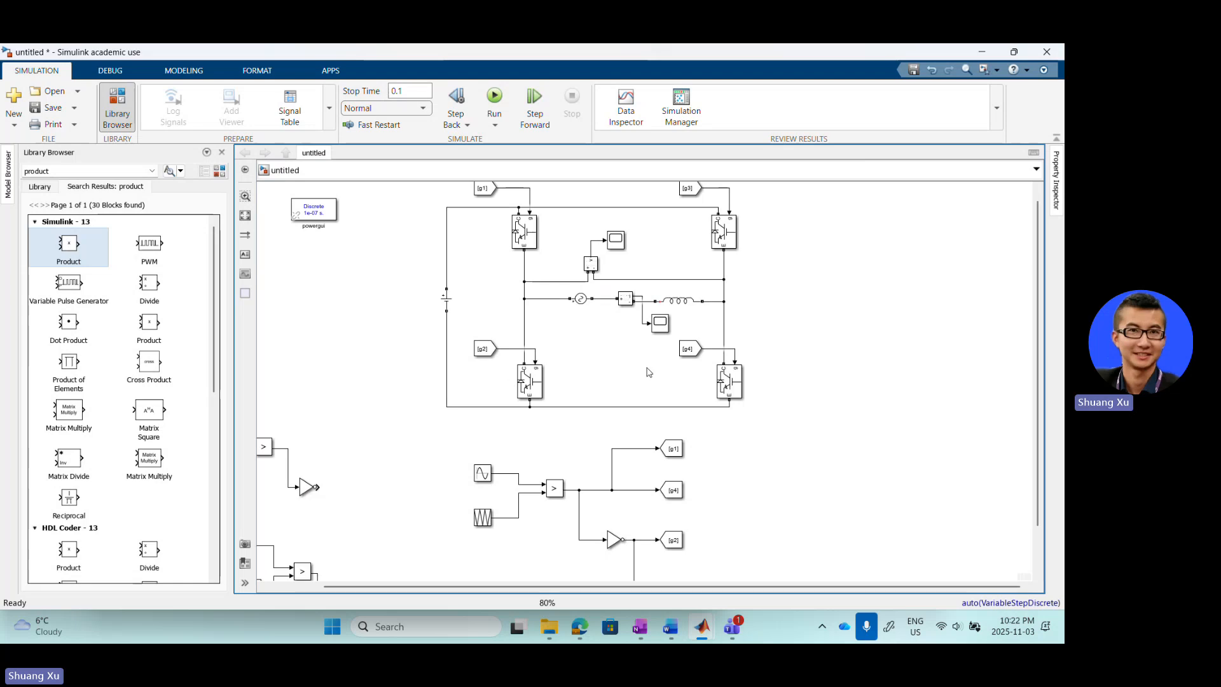
{"action": "left_click", "coordinate": [680, 301]}
{"action": "double_click", "coordinate": [682, 303]}
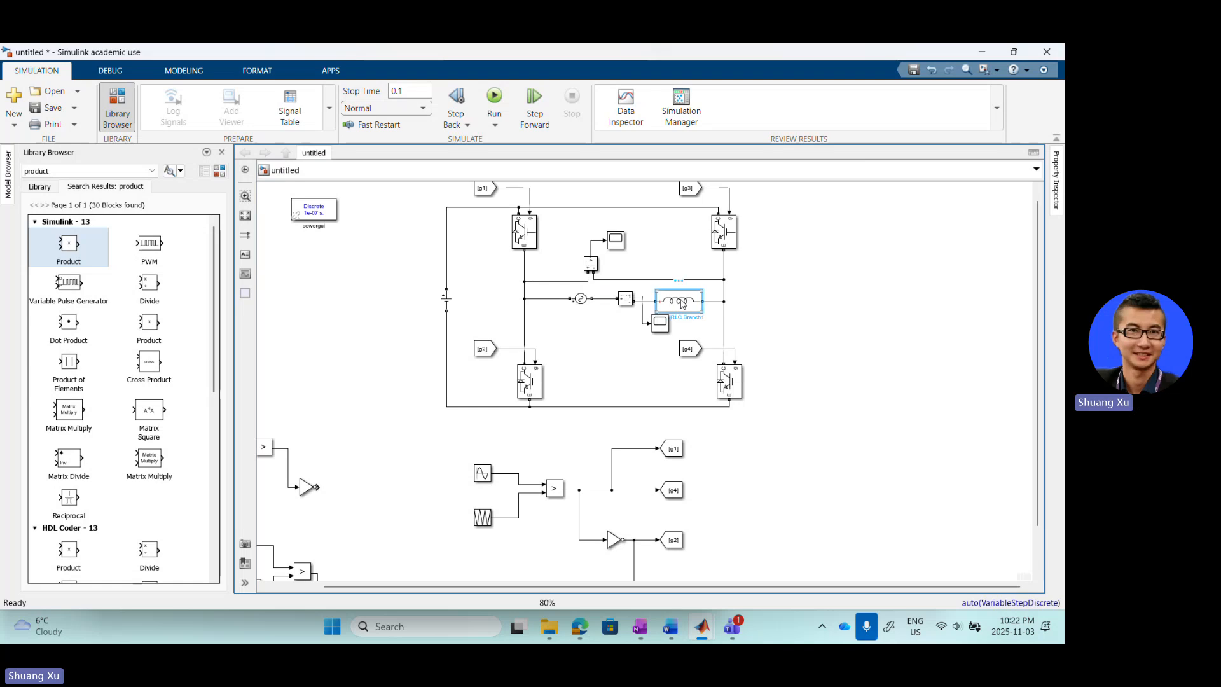
{"action": "left_click", "coordinate": [773, 294]}
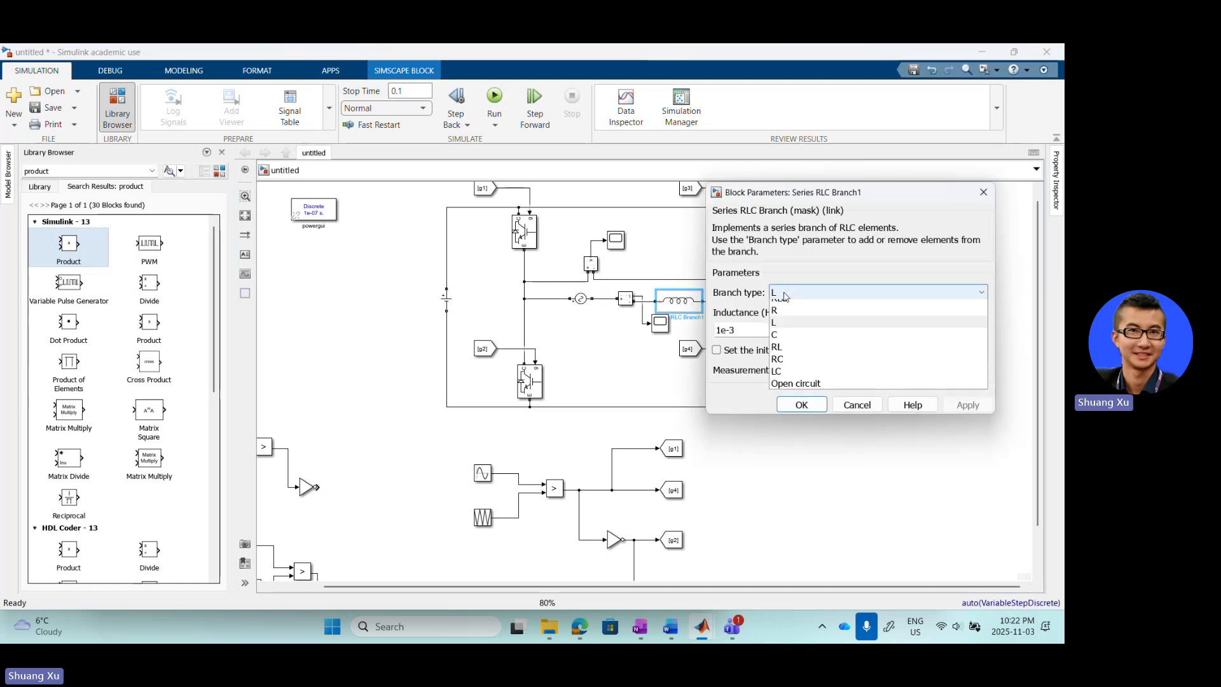
{"action": "left_click", "coordinate": [795, 356]}
{"action": "double_click", "coordinate": [734, 329]}
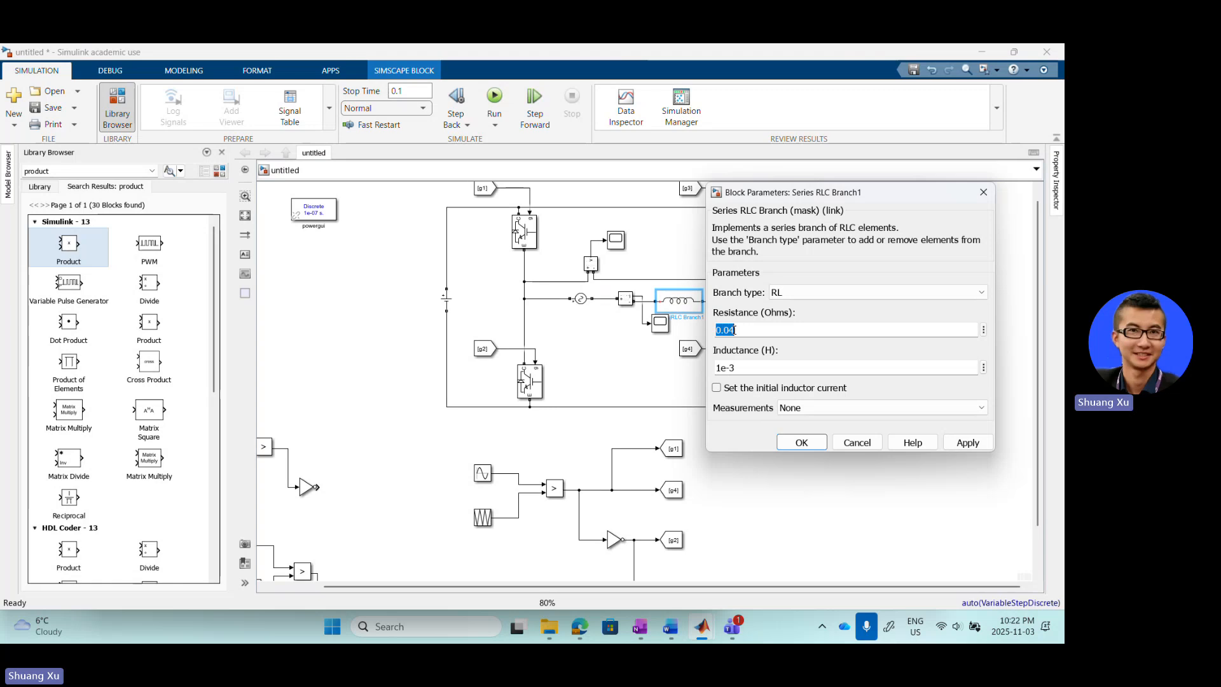
{"action": "left_click", "coordinate": [739, 330]}
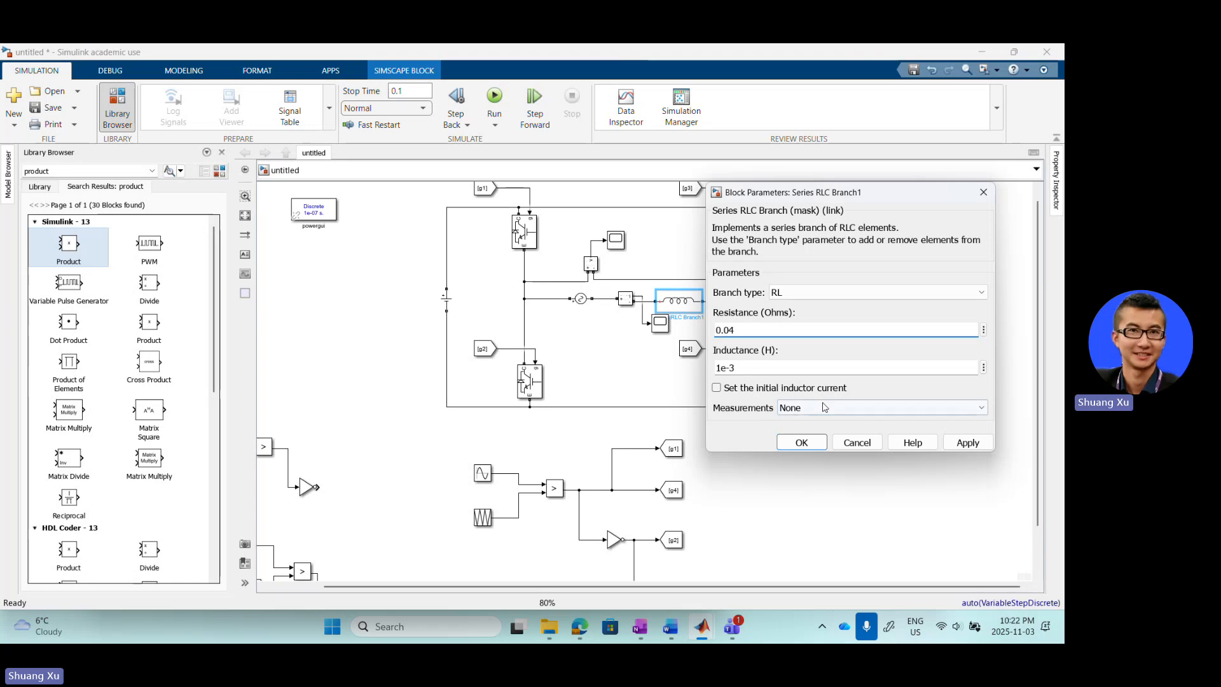
{"action": "left_click", "coordinate": [967, 443]}
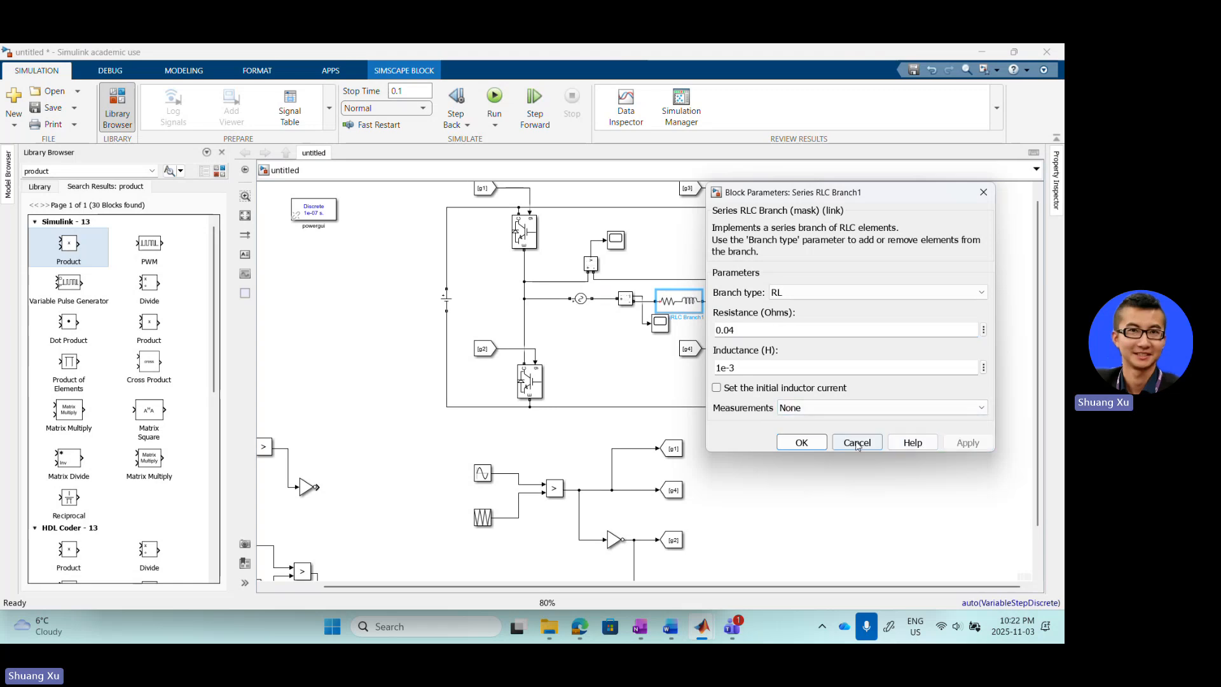
{"action": "left_click", "coordinate": [807, 440]}
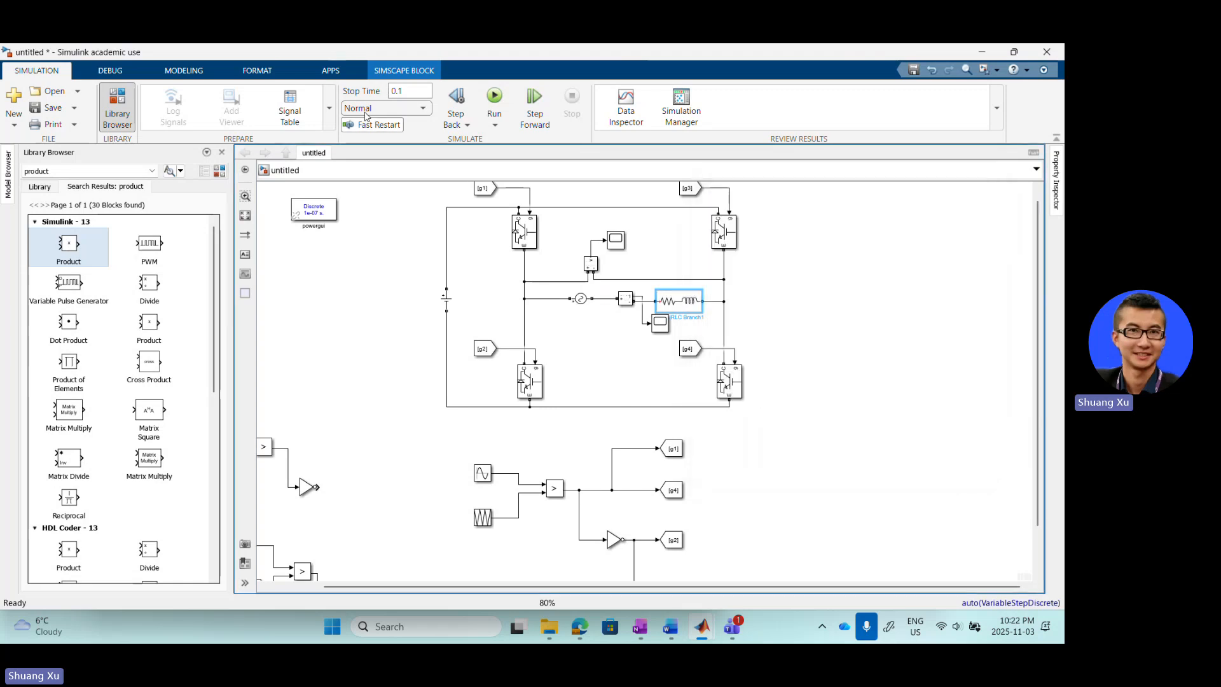
- Rerun with the RL load and open Scope1 to see the ripply ±10 current over 0.1 s
{"action": "left_click", "coordinate": [486, 99]}
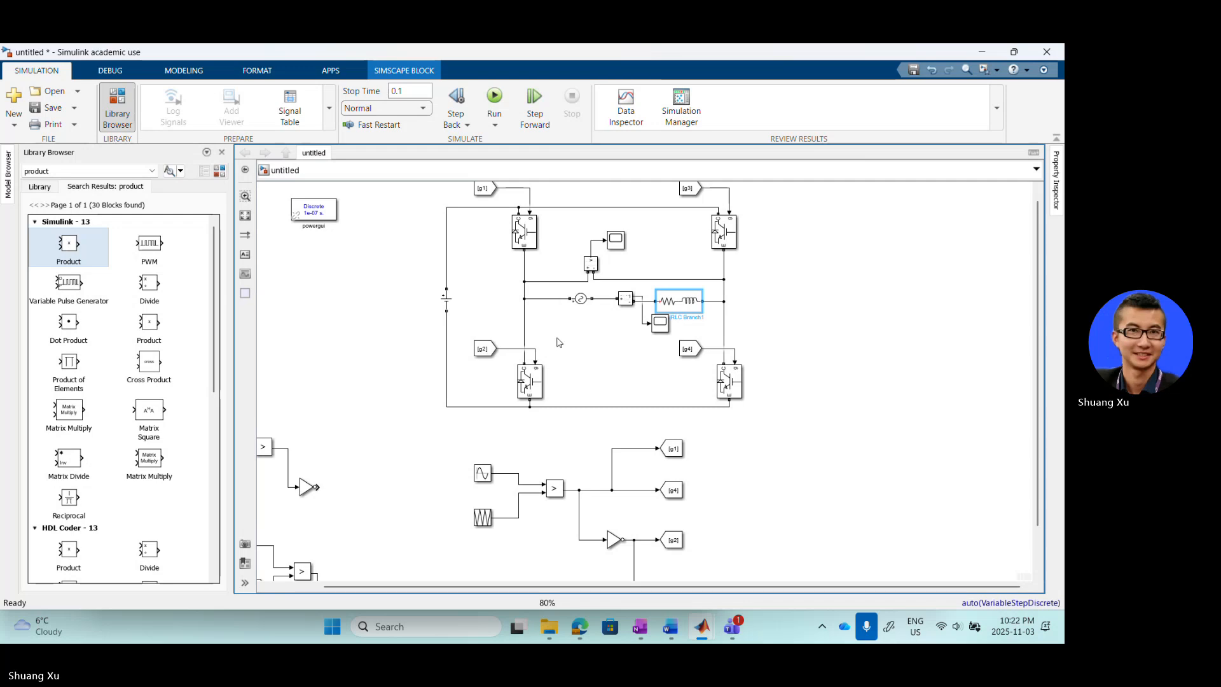
{"action": "scroll", "coordinate": [601, 309], "scroll_direction": "down", "scroll_amount": 2}
{"action": "scroll", "coordinate": [600, 309], "scroll_direction": "up", "scroll_amount": 1}
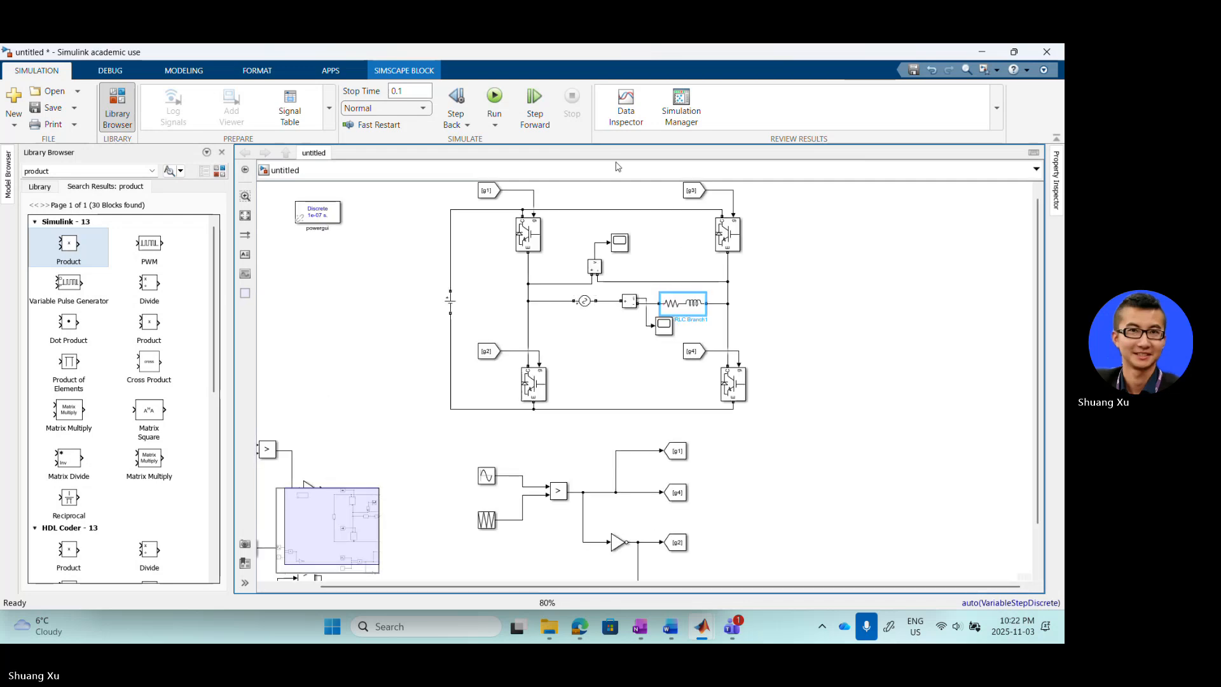
{"action": "scroll", "coordinate": [540, 202], "scroll_direction": "down", "scroll_amount": 1}
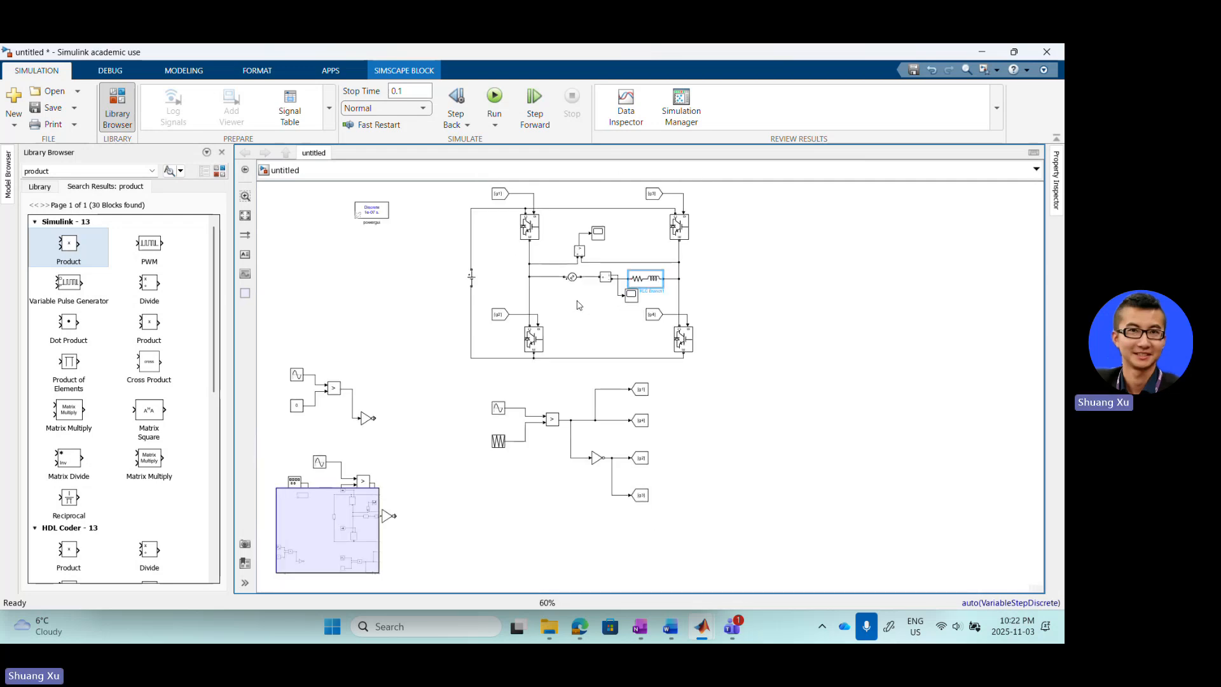
{"action": "double_click", "coordinate": [631, 295]}
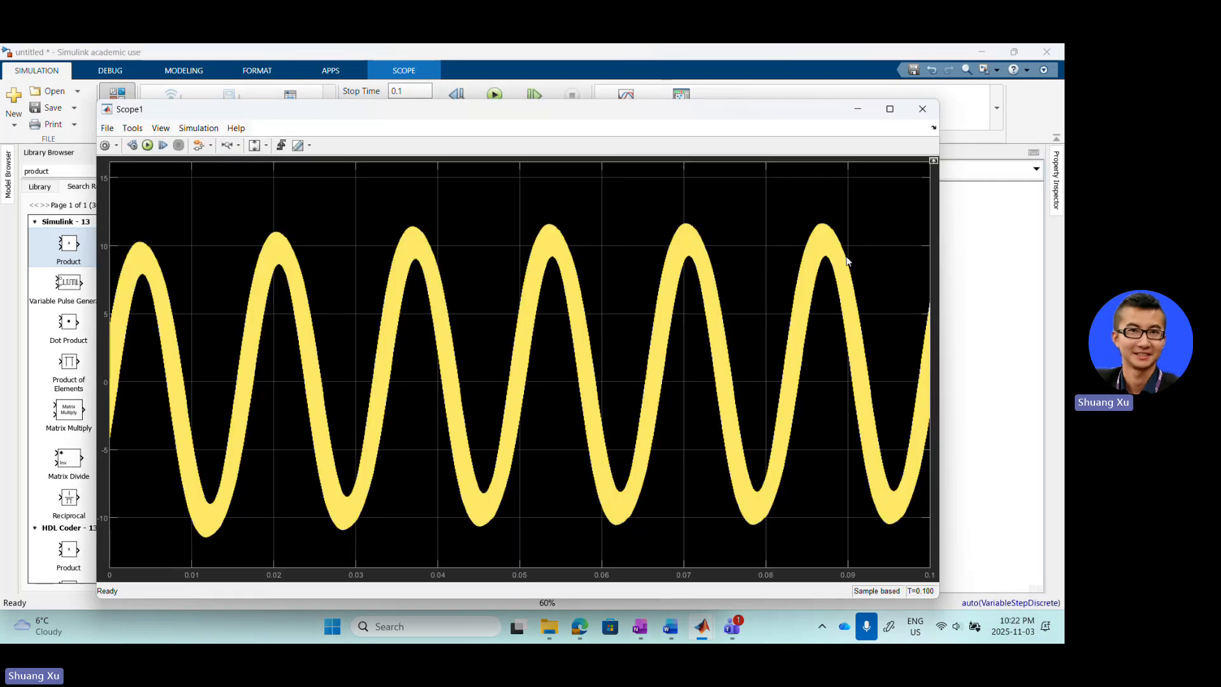
- Set the stop time to 1 s, run the simulation, and bring Scope1 forward to watch the current
{"action": "left_click", "coordinate": [1023, 339]}
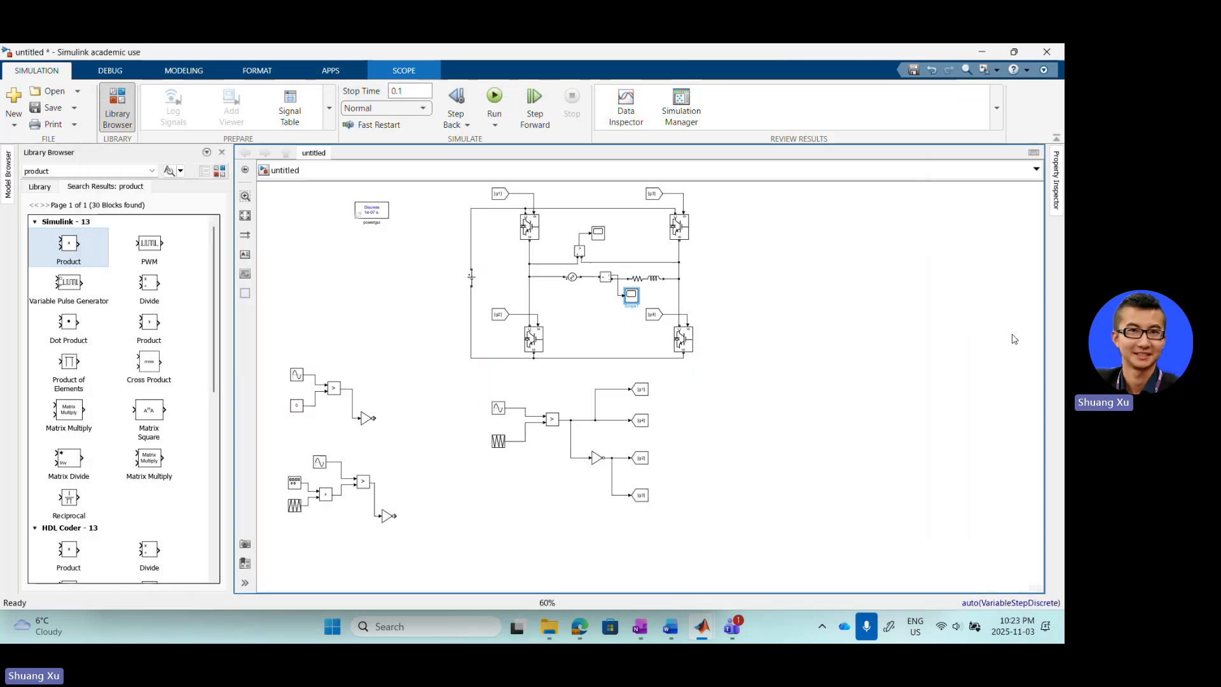
{"action": "left_click", "coordinate": [405, 92]}
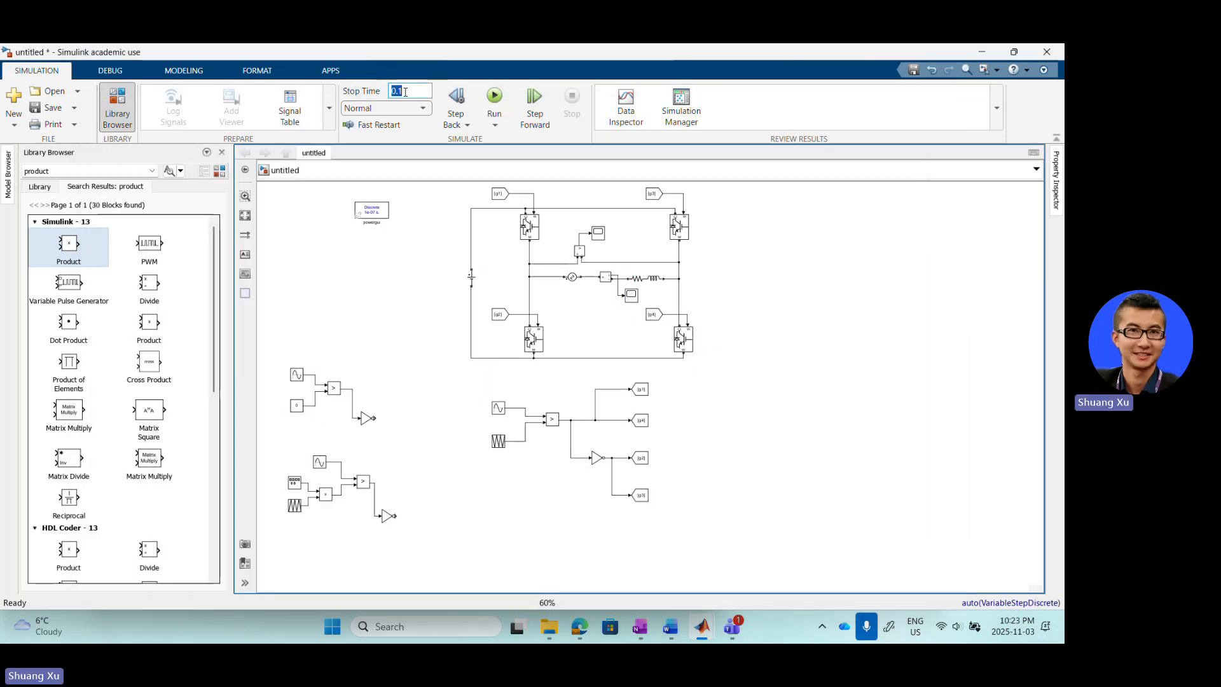
{"action": "type", "text": "1"}
{"action": "left_click", "coordinate": [494, 97]}
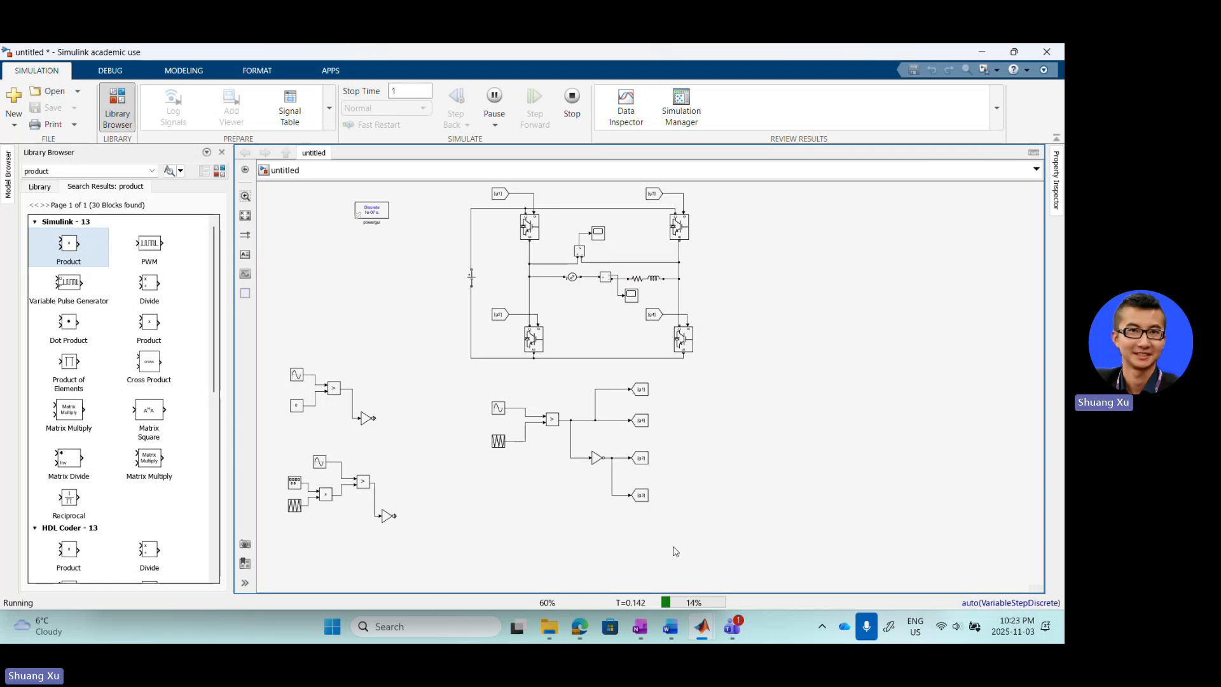
{"action": "left_click", "coordinate": [703, 629]}
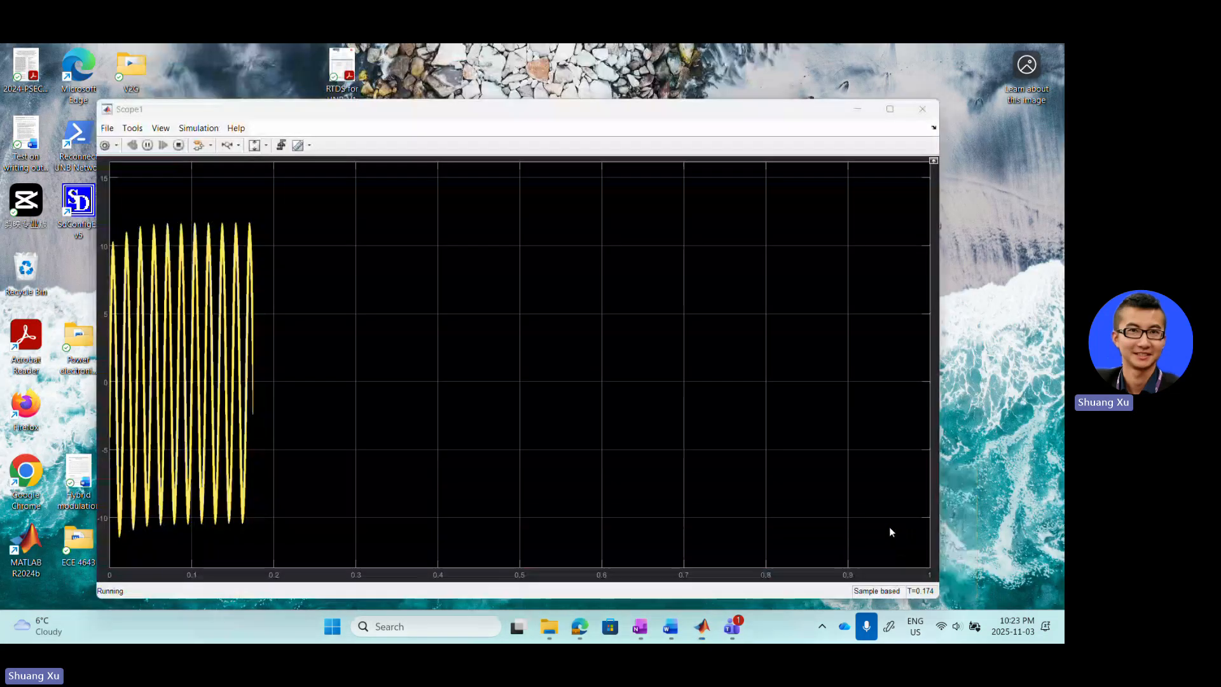
{"action": "left_click", "coordinate": [889, 527]}
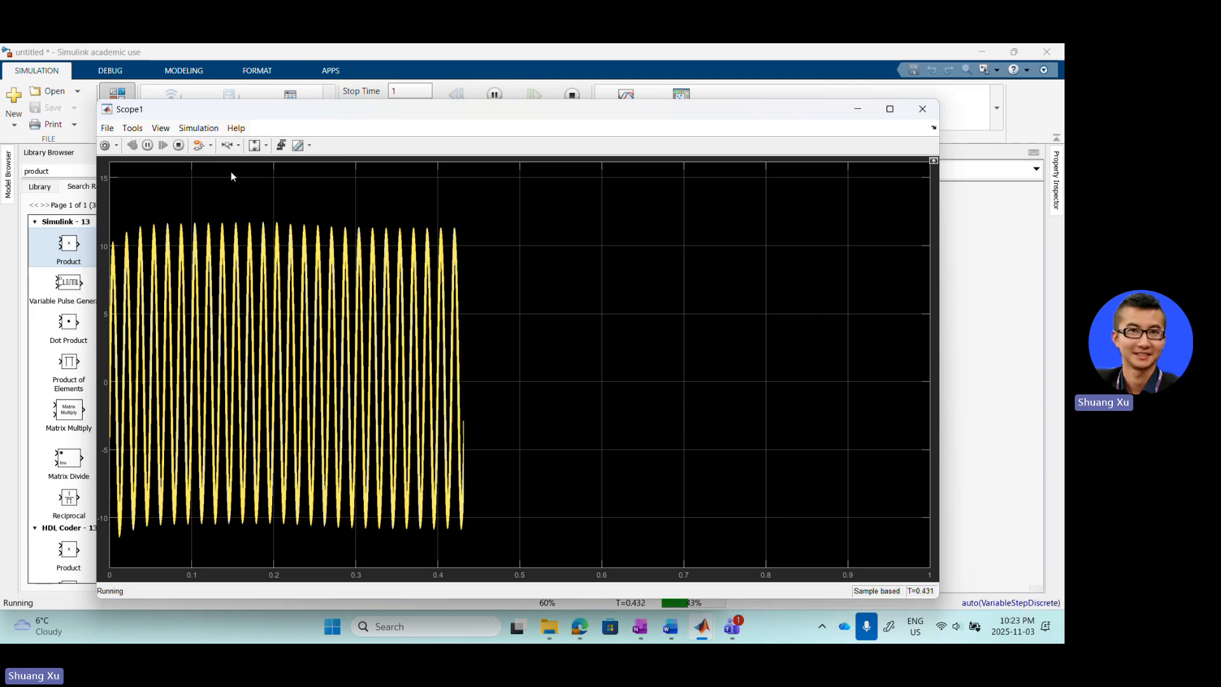
- Stop the run near 0.45 s and zoom Scope1's time axis to about 0.36–0.43 s
{"action": "left_click", "coordinate": [179, 147]}
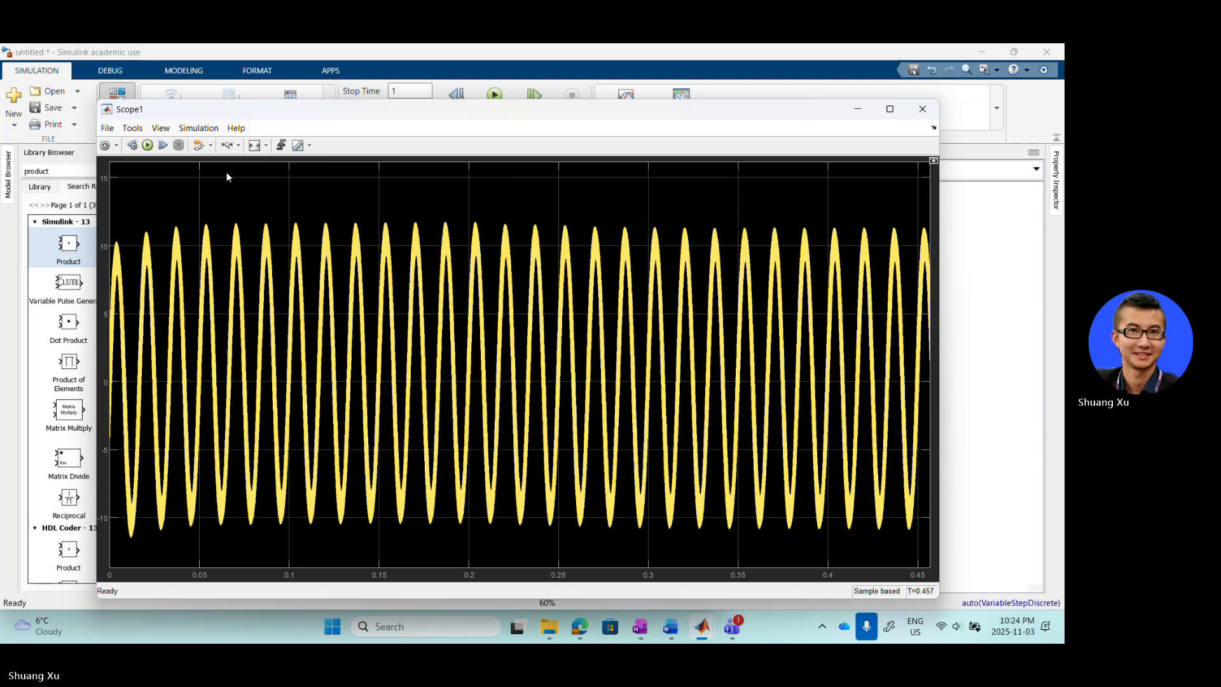
{"action": "left_click", "coordinate": [226, 147]}
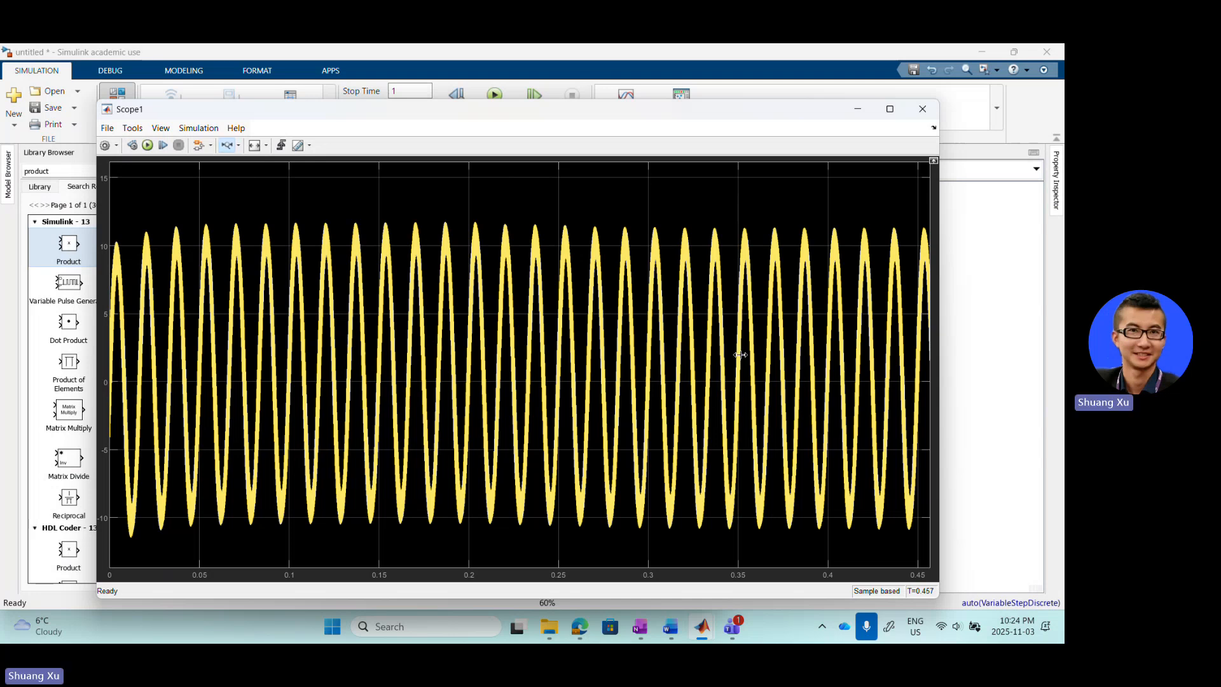
{"action": "left_click_drag", "start_coordinate": [752, 359], "coordinate": [893, 362]}
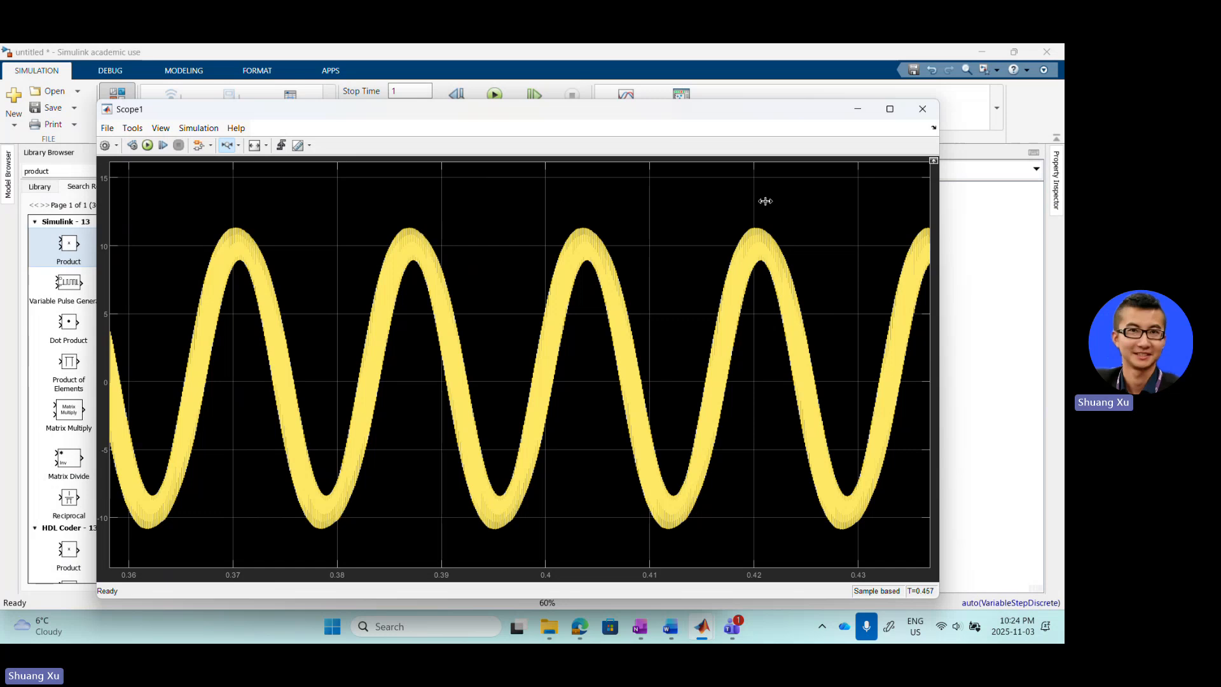
{"action": "left_click", "coordinate": [960, 284]}
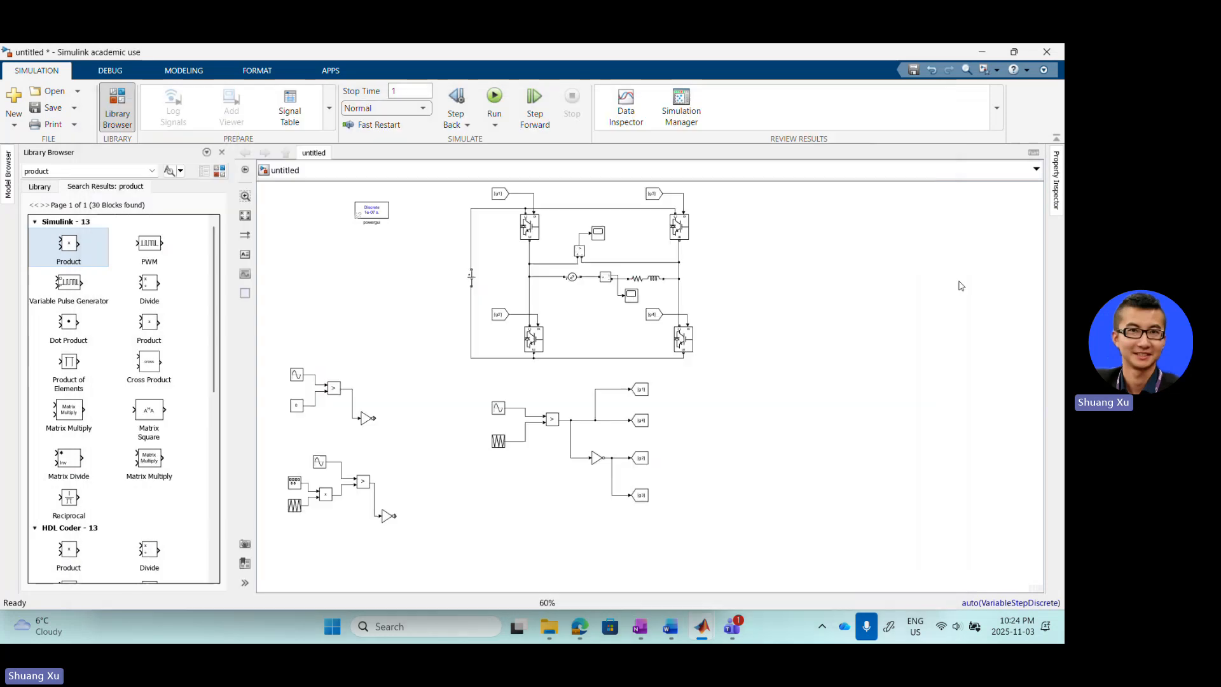
- Run powergui's FFT Analyzer on Ig with a 0.4 s start time, giving 9.853 at 60 Hz and 23.79% THD
{"action": "double_click", "coordinate": [377, 212]}
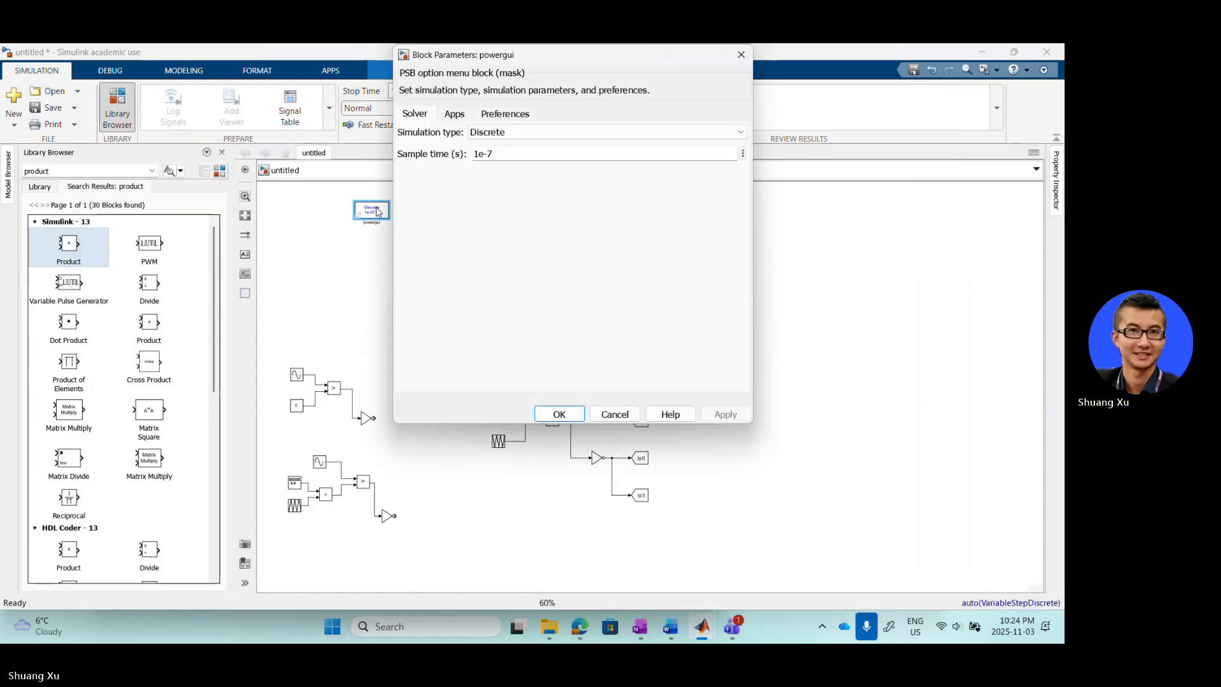
{"action": "left_click", "coordinate": [453, 113]}
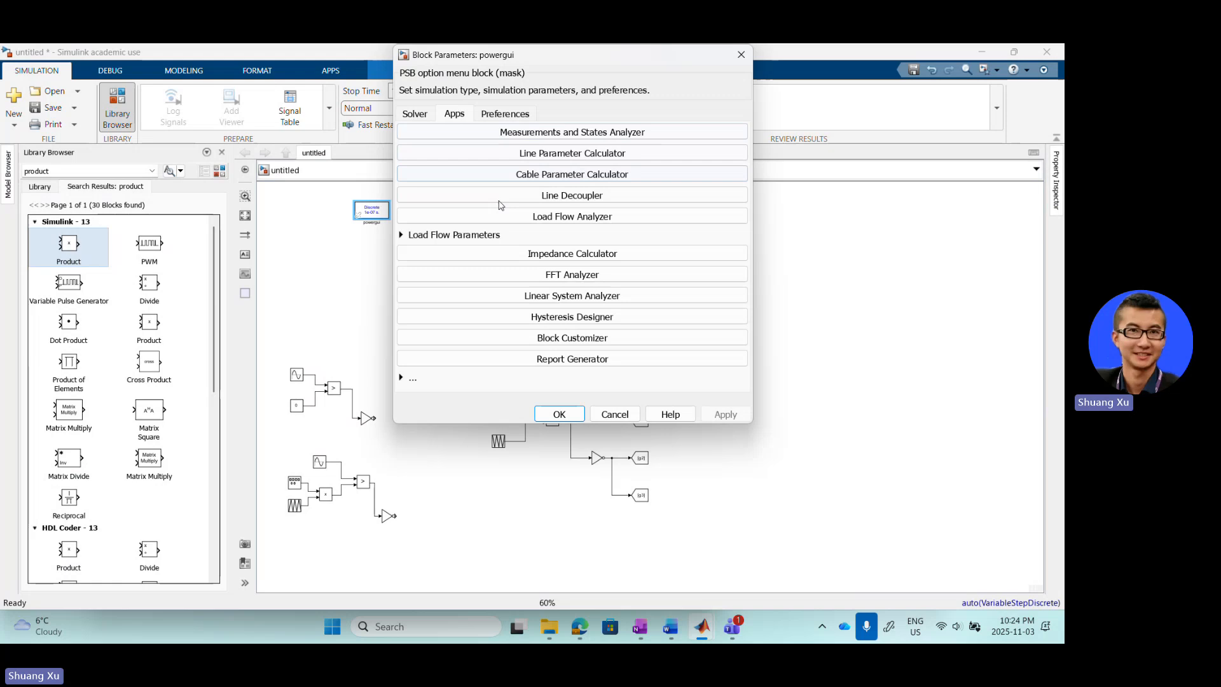
{"action": "left_click", "coordinate": [534, 275]}
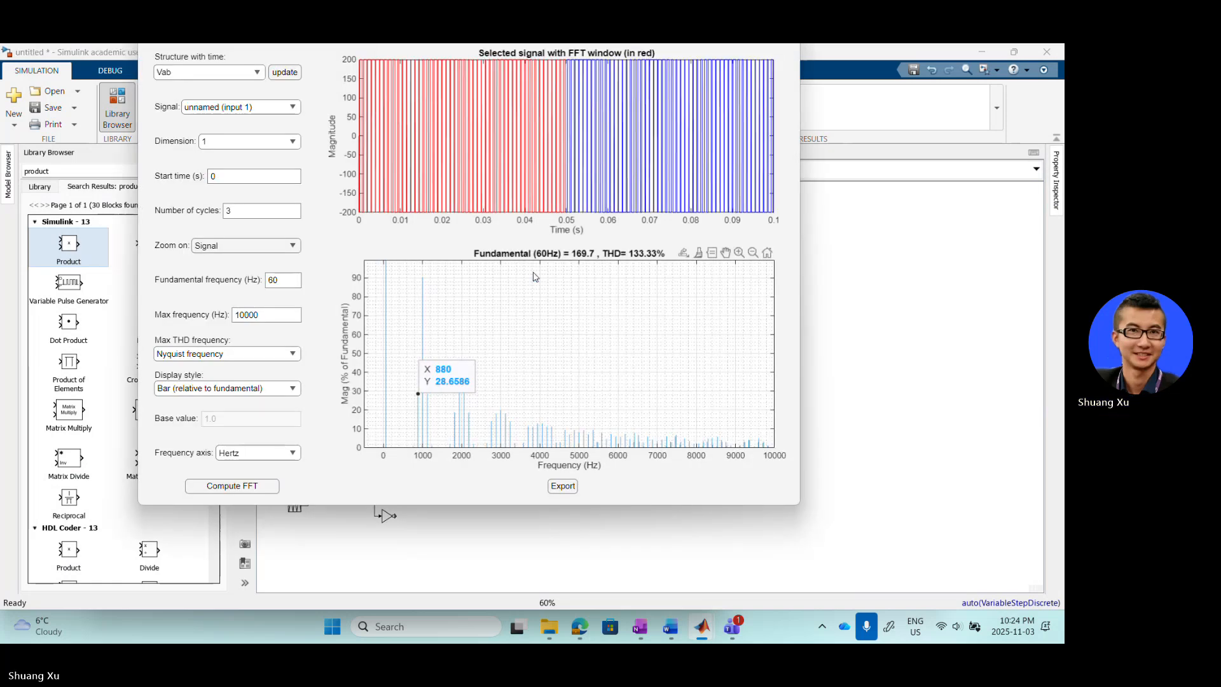
{"action": "left_click", "coordinate": [255, 75]}
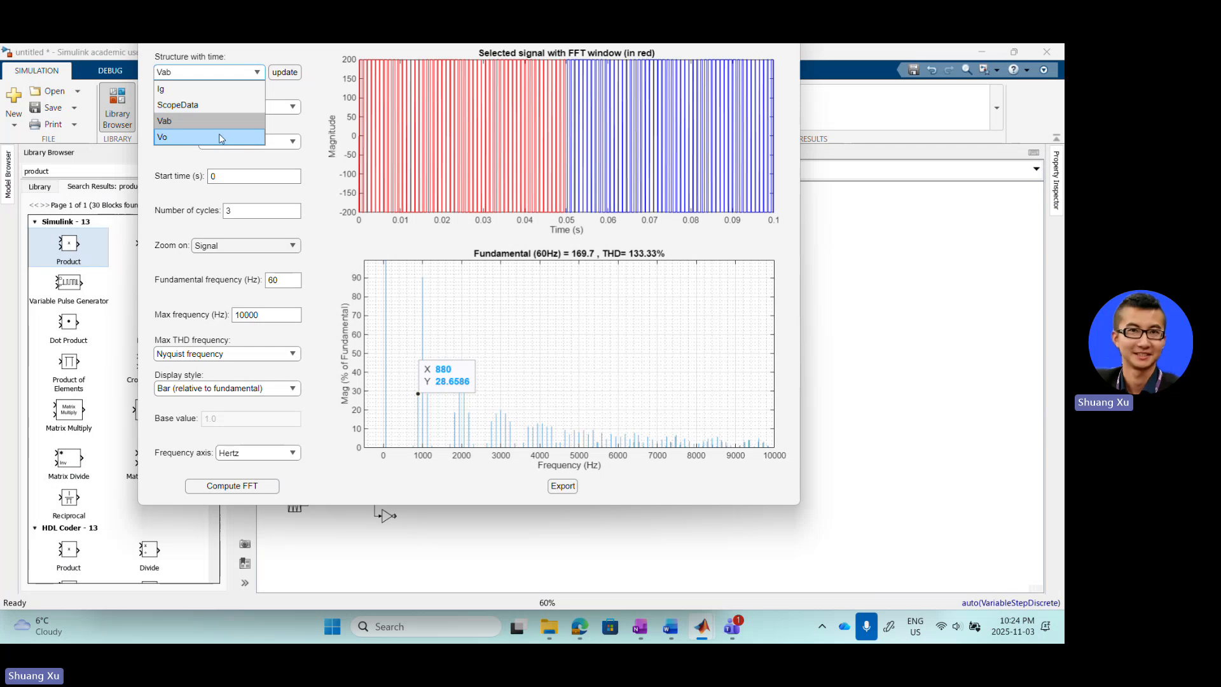
{"action": "left_click", "coordinate": [204, 94]}
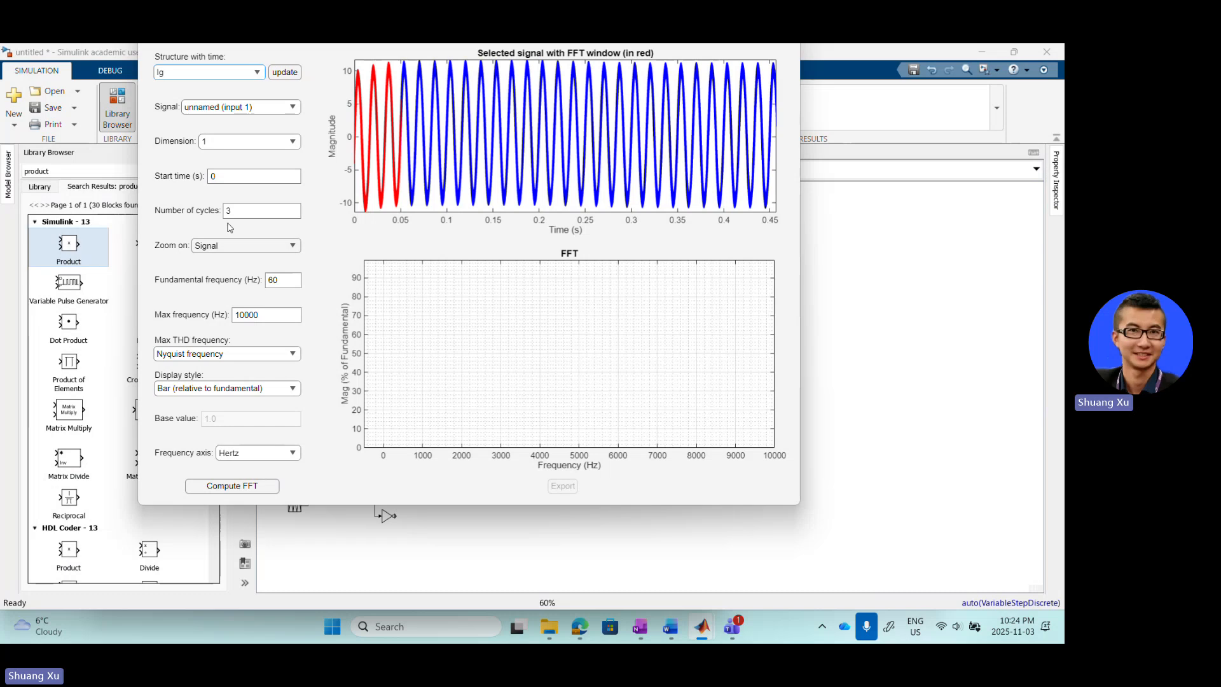
{"action": "left_click", "coordinate": [241, 177]}
{"action": "left_click", "coordinate": [323, 196]}
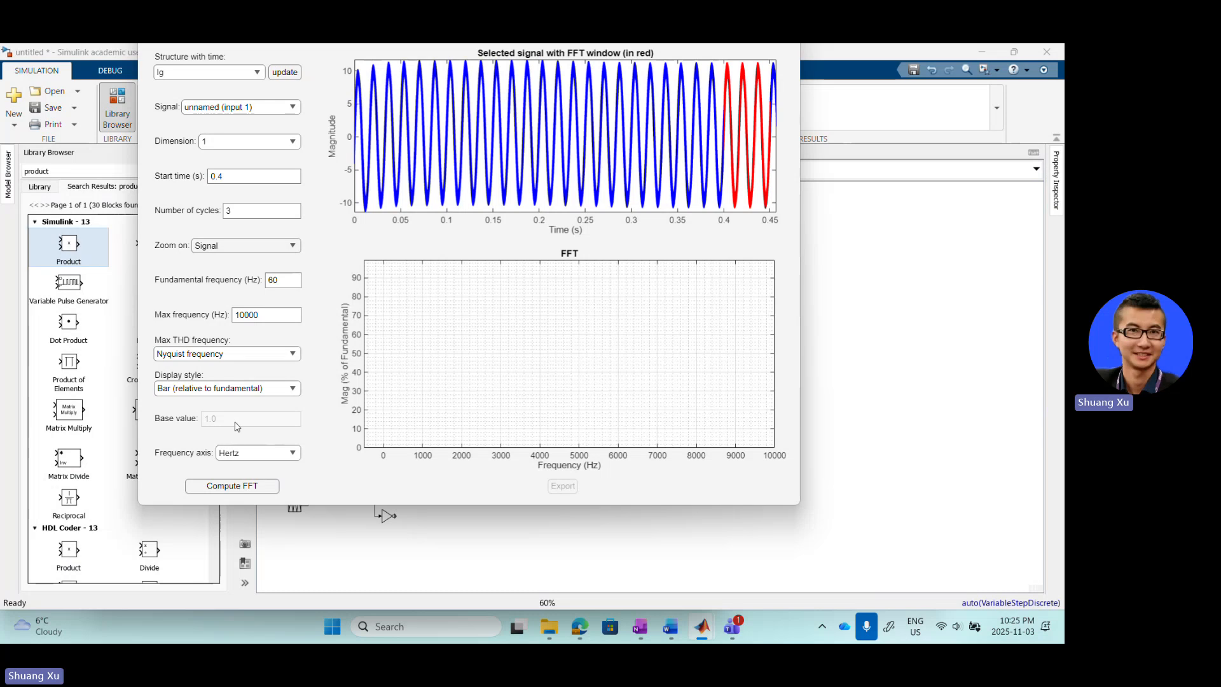
{"action": "left_click", "coordinate": [256, 488]}
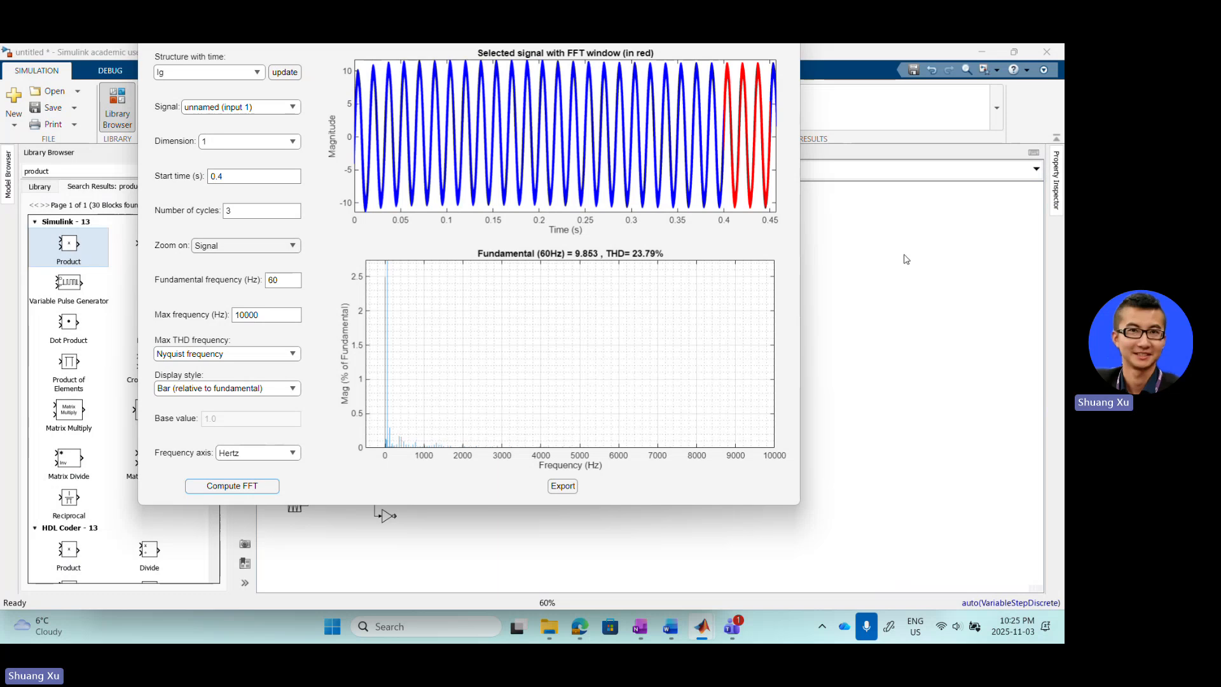
{"action": "left_click", "coordinate": [907, 259]}
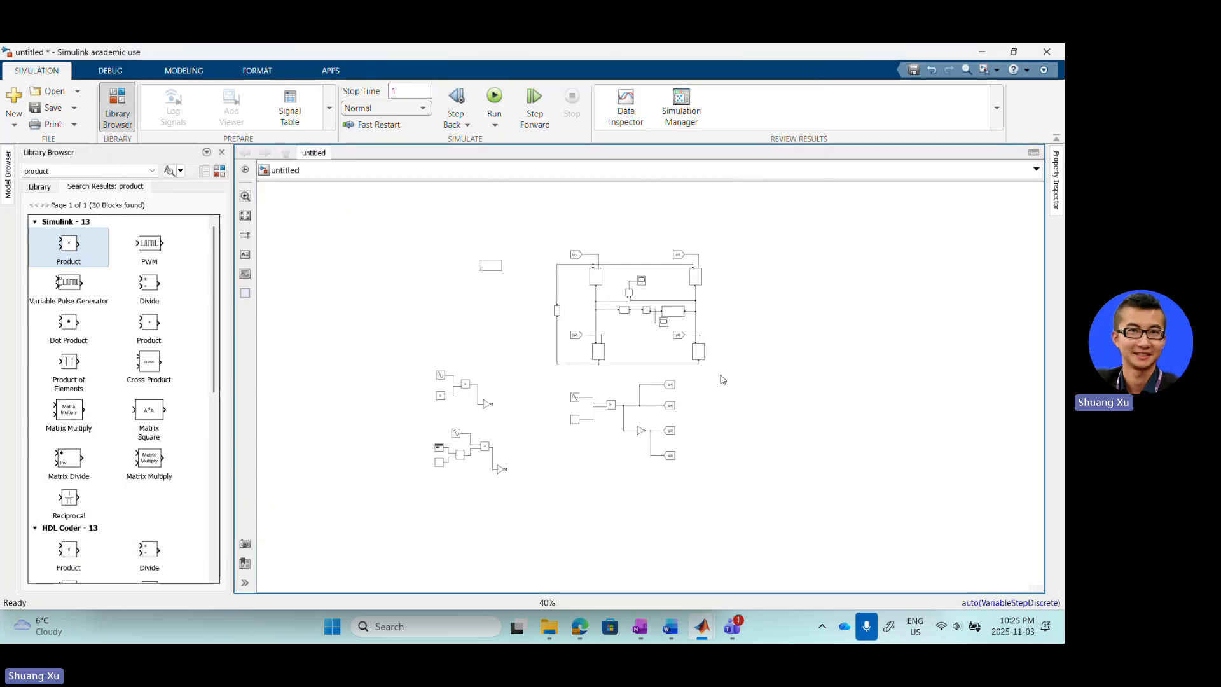
{"action": "scroll", "coordinate": [700, 339], "scroll_direction": "up", "scroll_amount": 2}
{"action": "scroll", "coordinate": [710, 350], "scroll_direction": "down", "scroll_amount": 2}
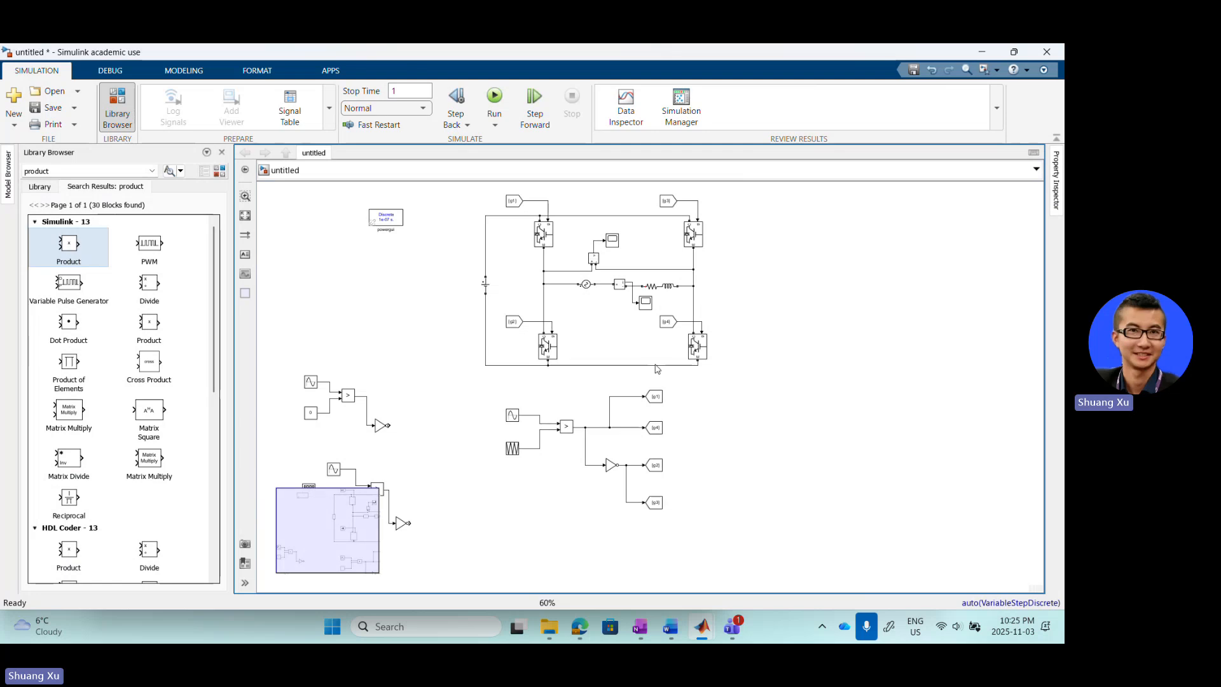
{"action": "scroll", "coordinate": [703, 408], "scroll_direction": "down", "scroll_amount": 1}
{"action": "scroll", "coordinate": [732, 443], "scroll_direction": "up", "scroll_amount": 1}
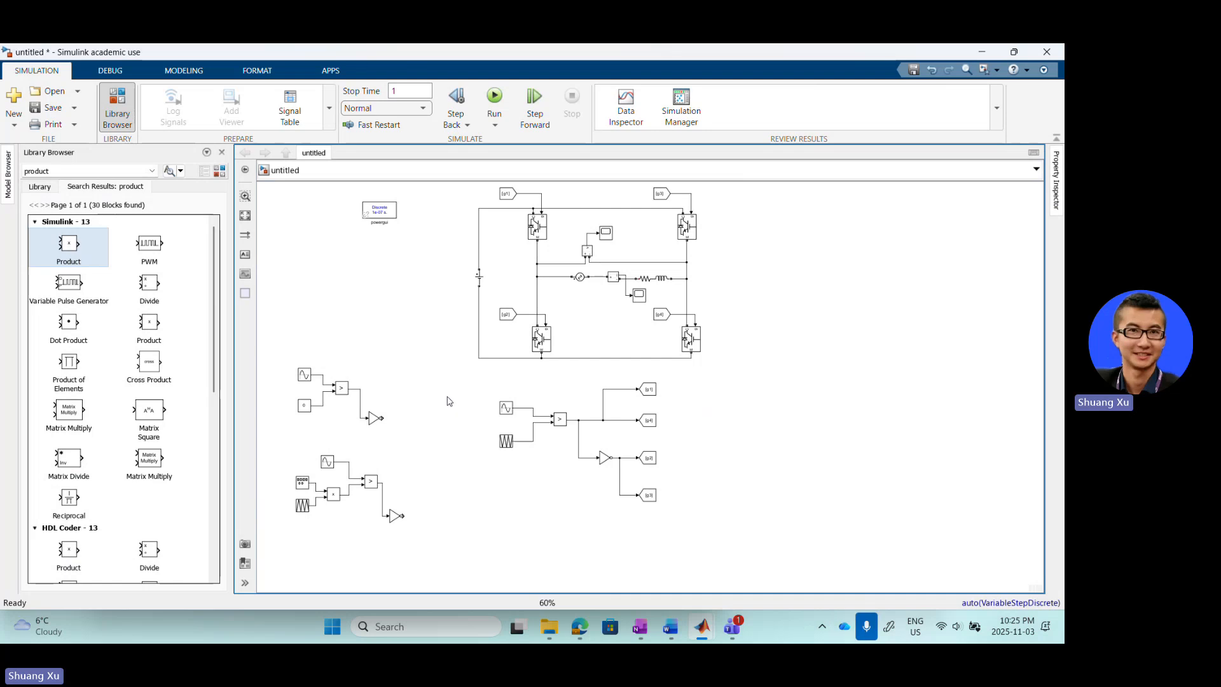
{"action": "scroll", "coordinate": [464, 412], "scroll_direction": "down", "scroll_amount": 1}
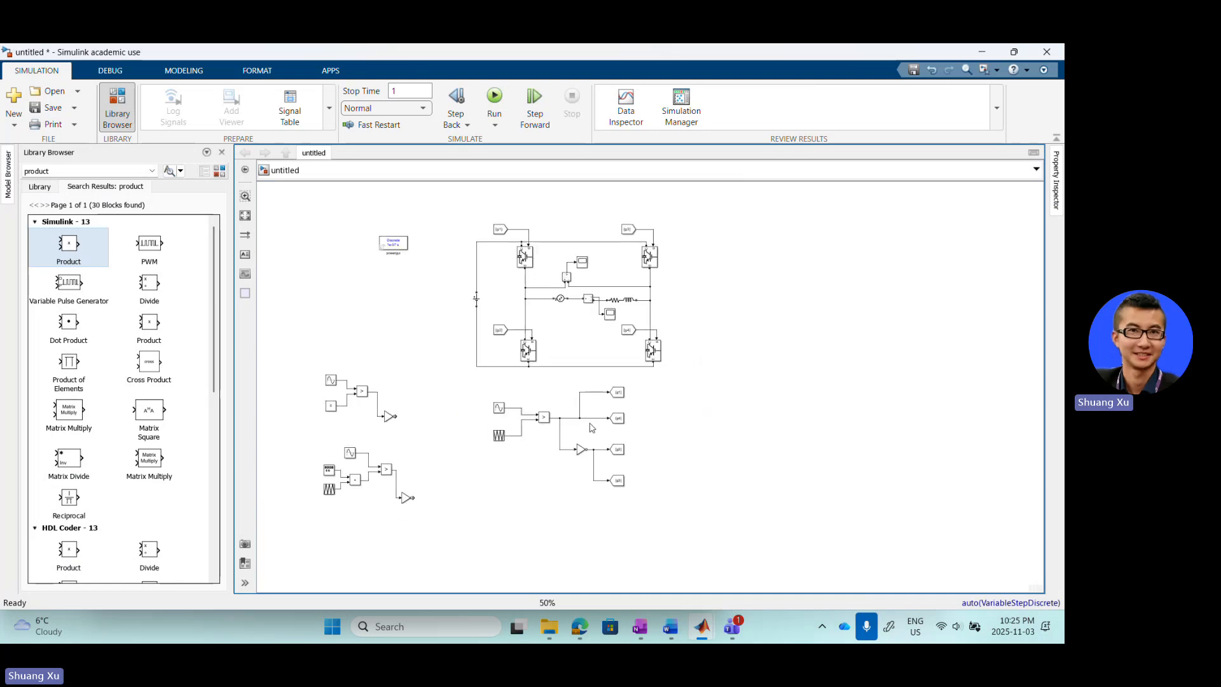
{"action": "scroll", "coordinate": [591, 427], "scroll_direction": "up", "scroll_amount": 1}
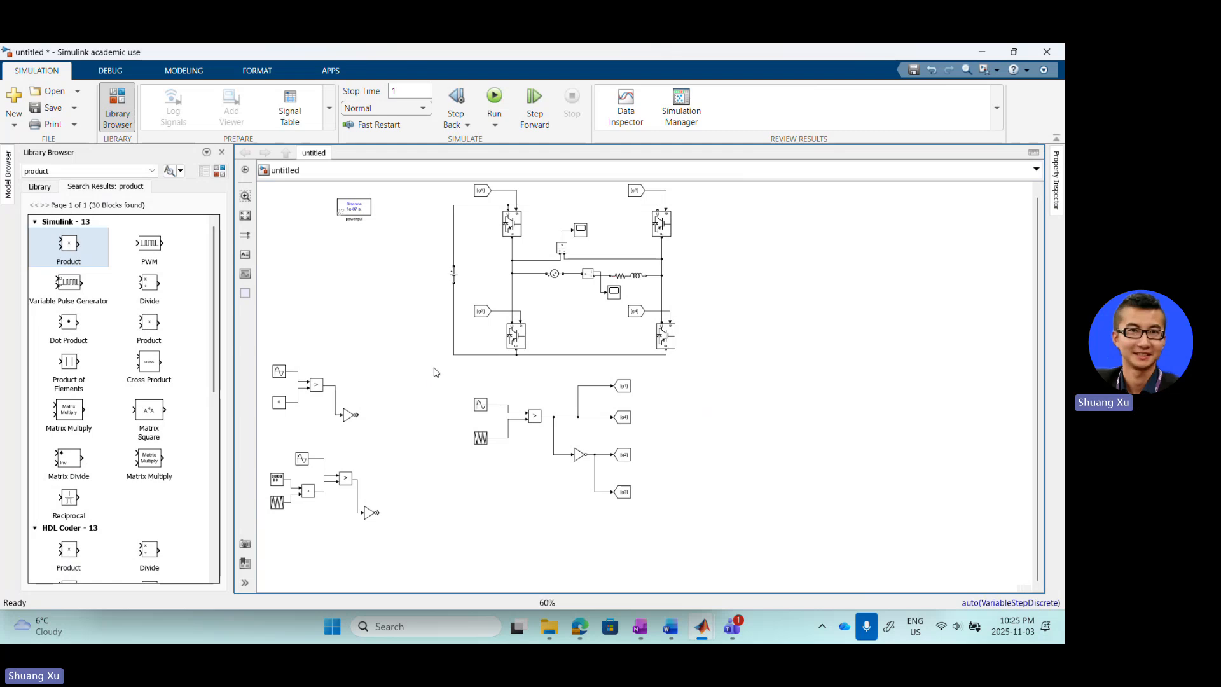
{"action": "scroll", "coordinate": [436, 379], "scroll_direction": "up", "scroll_amount": 1}
- Delete the signal lines feeding the Goto tags g1, g4, g2 and g3
{"action": "scroll", "coordinate": [435, 408], "scroll_direction": "up", "scroll_amount": 1}
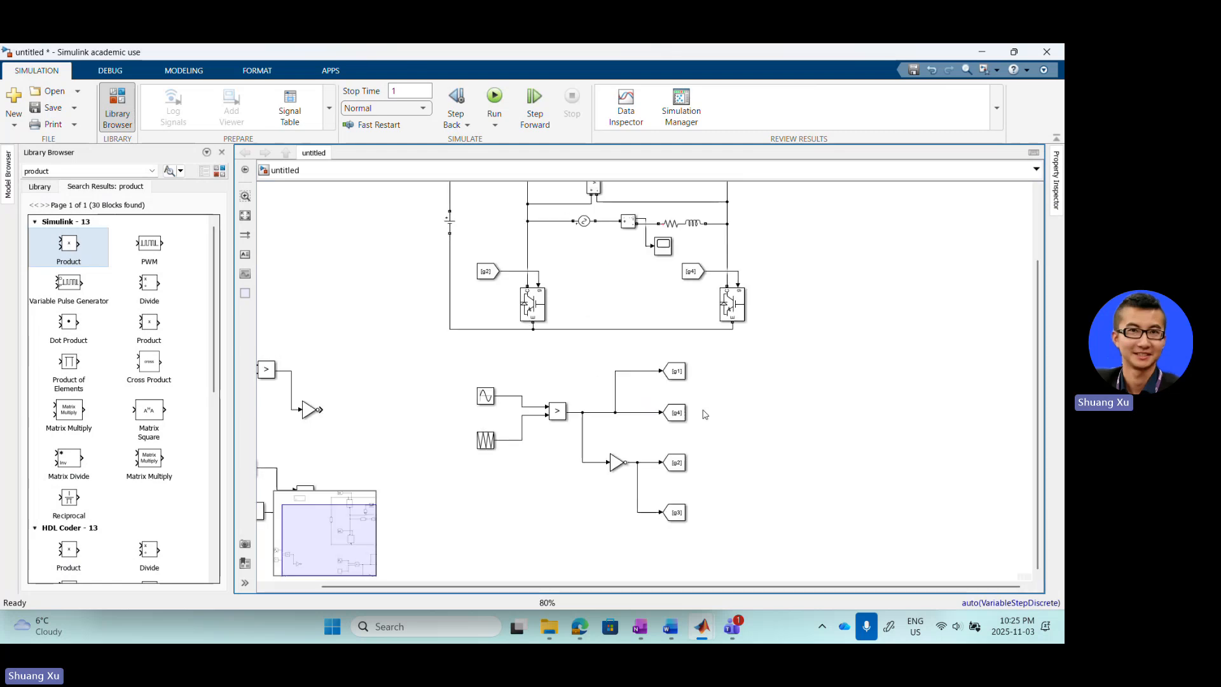
{"action": "left_click", "coordinate": [646, 372]}
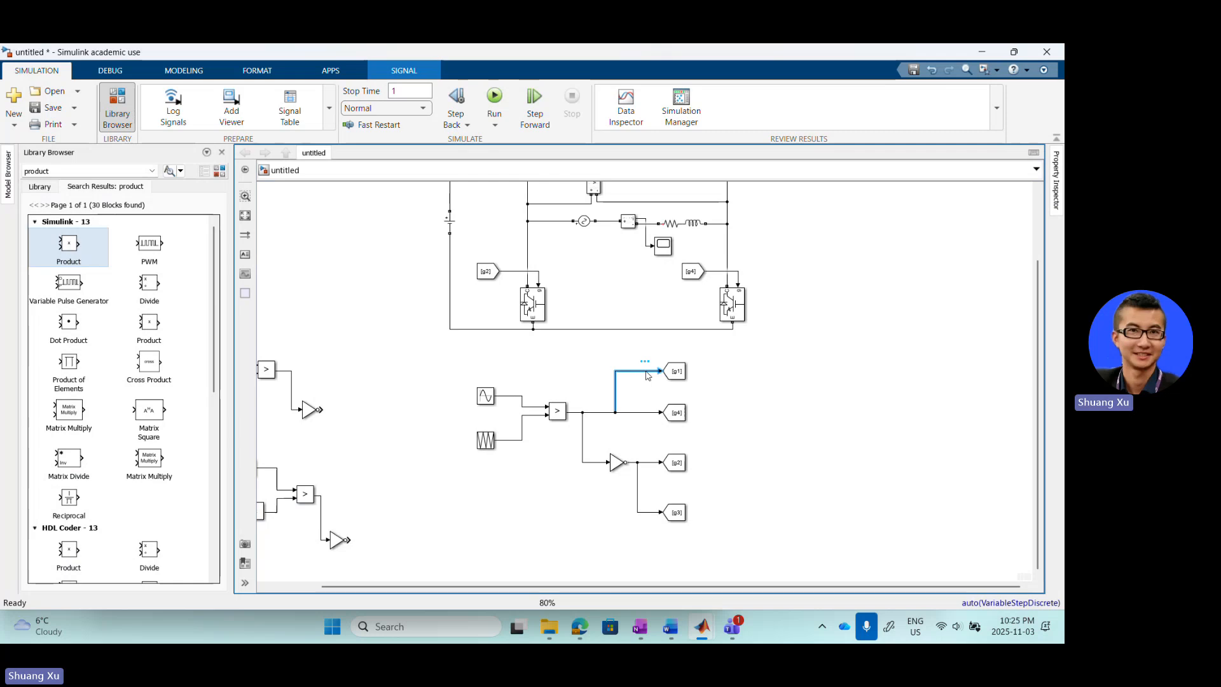
{"action": "key", "text": "Delete"}
{"action": "left_click", "coordinate": [649, 412]}
{"action": "key", "text": "Delete"}
{"action": "left_click", "coordinate": [651, 462]}
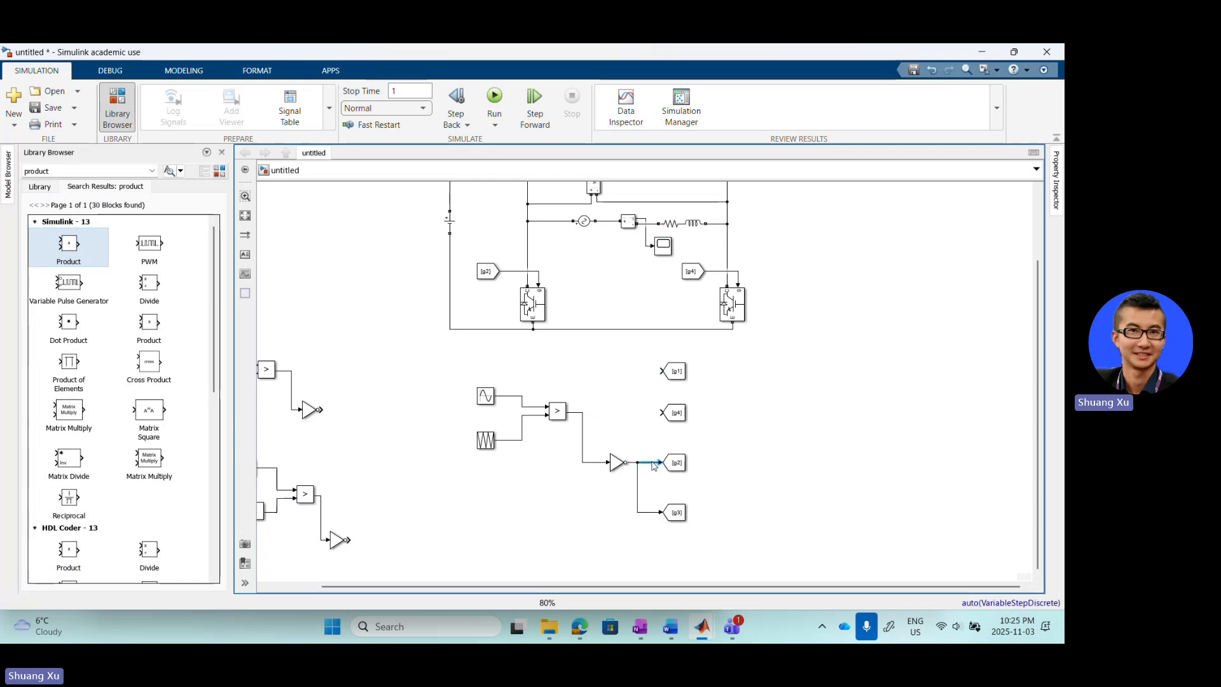
{"action": "key", "text": "Delete"}
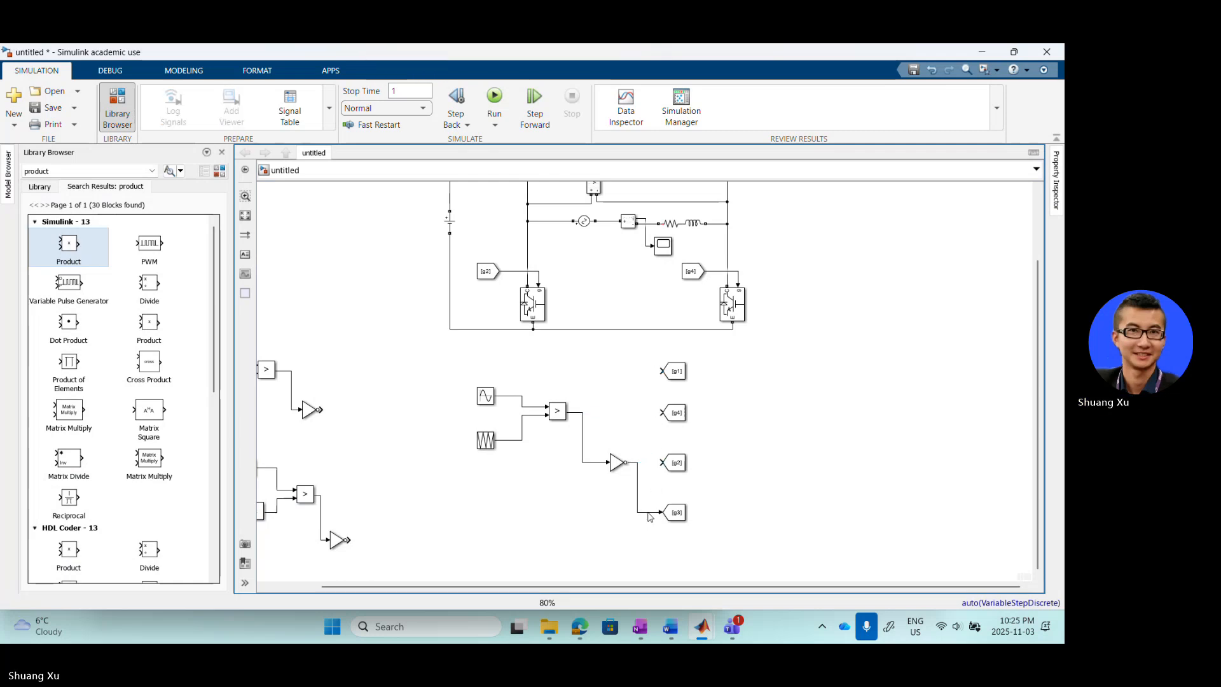
{"action": "left_click", "coordinate": [648, 512]}
{"action": "key", "text": "Delete"}
- Move the four Goto blocks further right, away from the comparator and NOT gate
{"action": "scroll", "coordinate": [447, 414], "scroll_direction": "down", "scroll_amount": 2}
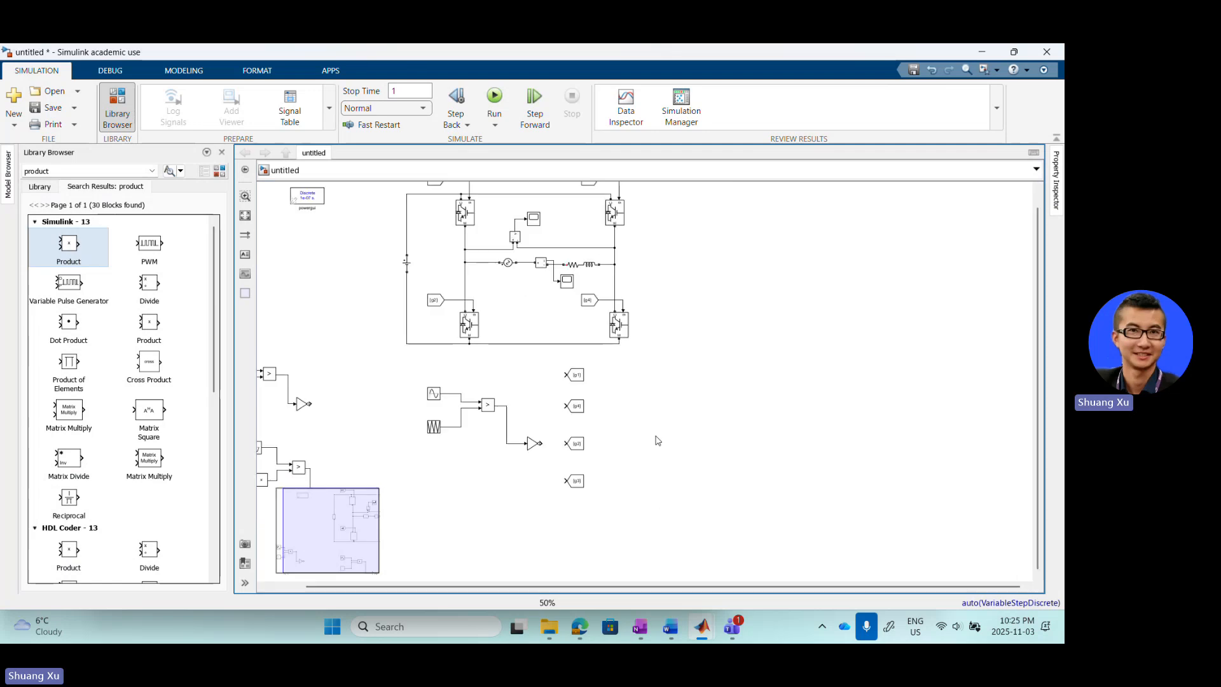
{"action": "scroll", "coordinate": [657, 440], "scroll_direction": "up", "scroll_amount": 2}
{"action": "left_click_drag", "start_coordinate": [517, 332], "coordinate": [578, 544]}
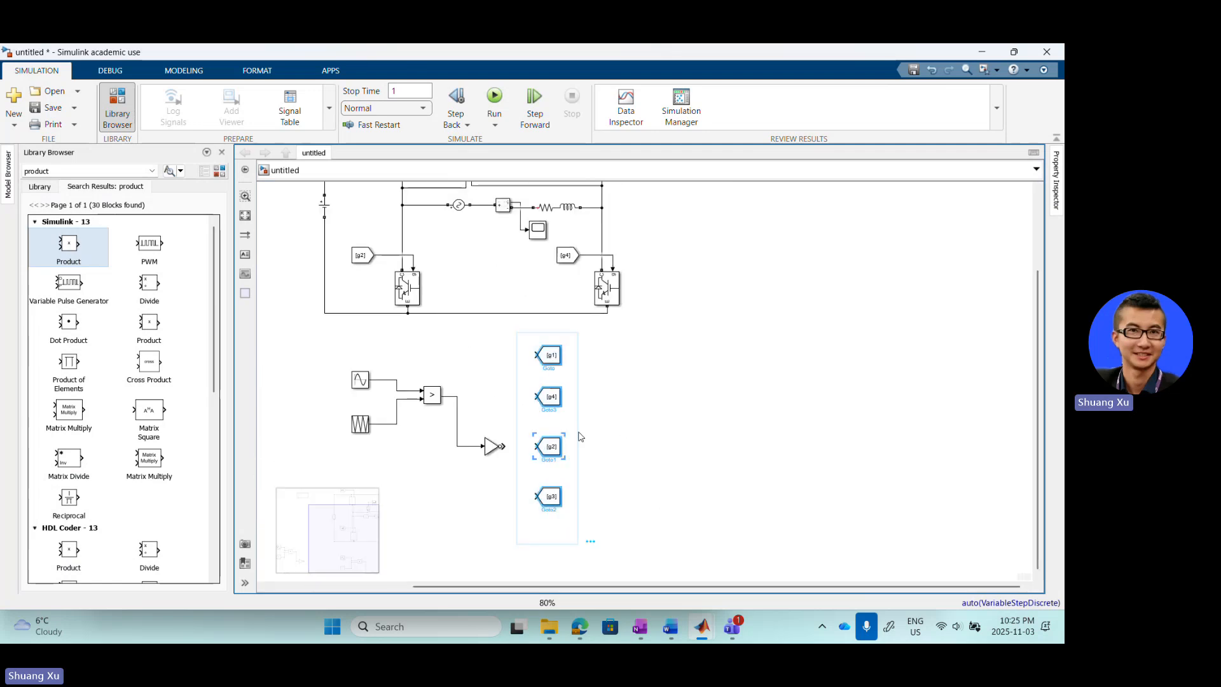
{"action": "left_click_drag", "start_coordinate": [576, 436], "coordinate": [819, 436]}
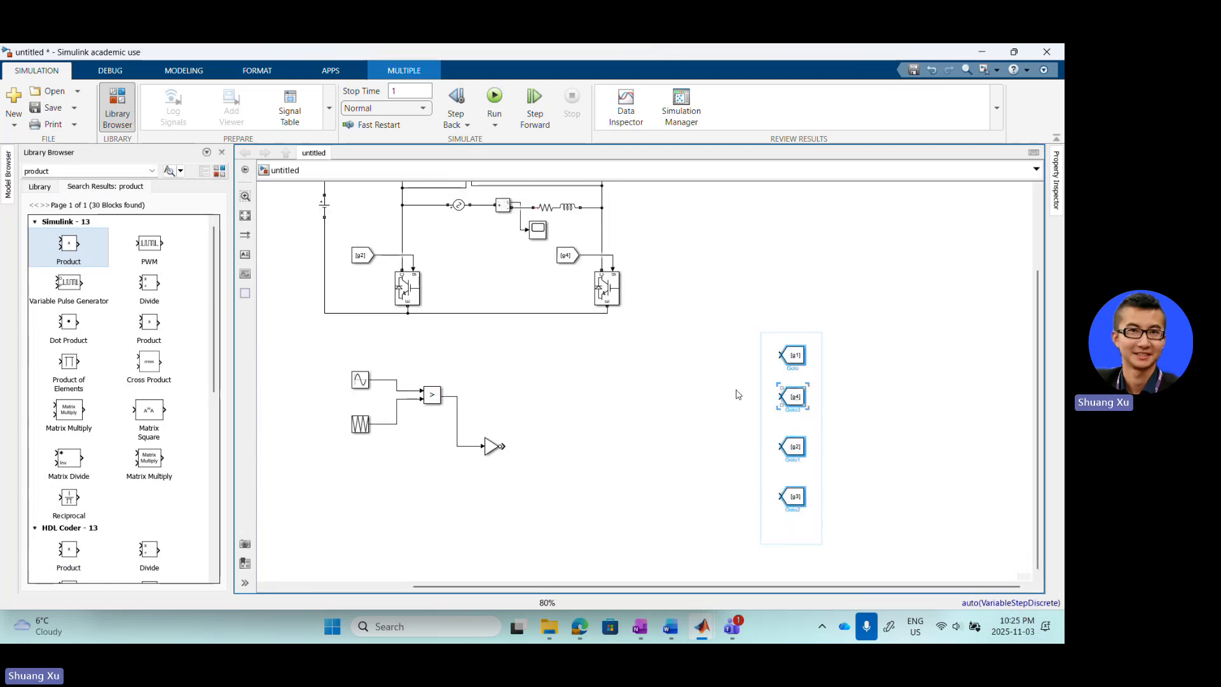
{"action": "left_click", "coordinate": [738, 395]}
{"action": "left_click", "coordinate": [360, 382]}
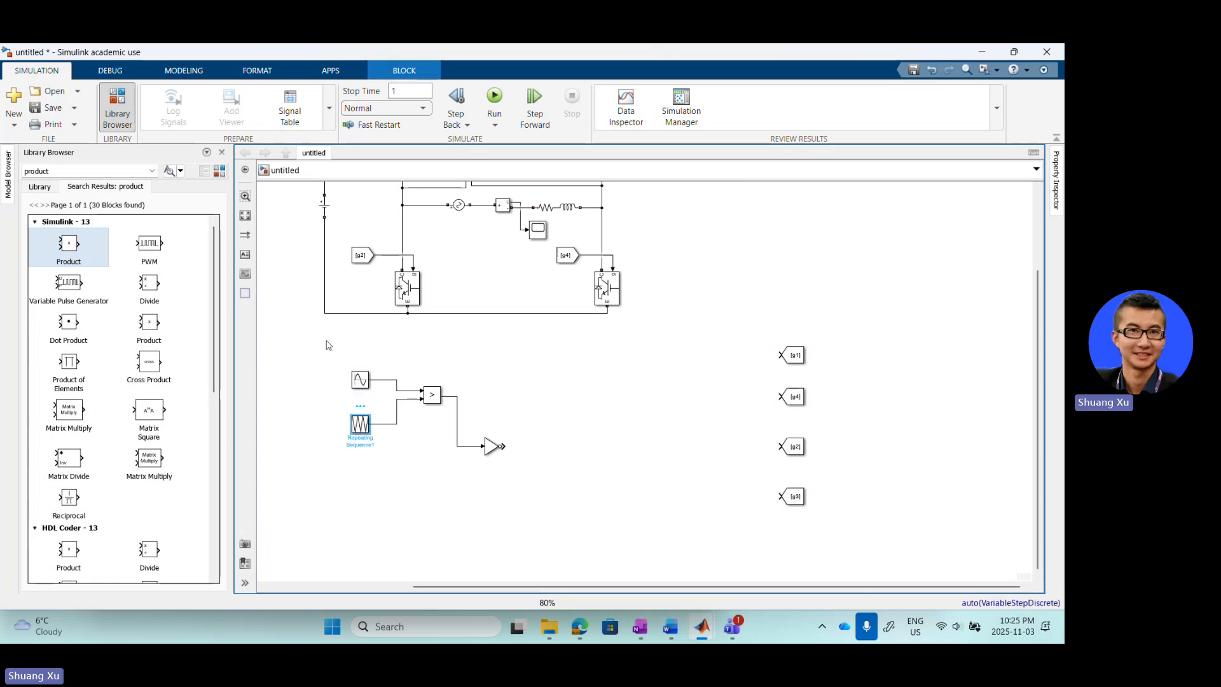
- Copy the Sine Wave and Repeating Sequence pair, then reorder the Goto tags to g1, g2, g3, g4
{"action": "left_click_drag", "start_coordinate": [330, 358], "coordinate": [629, 390]}
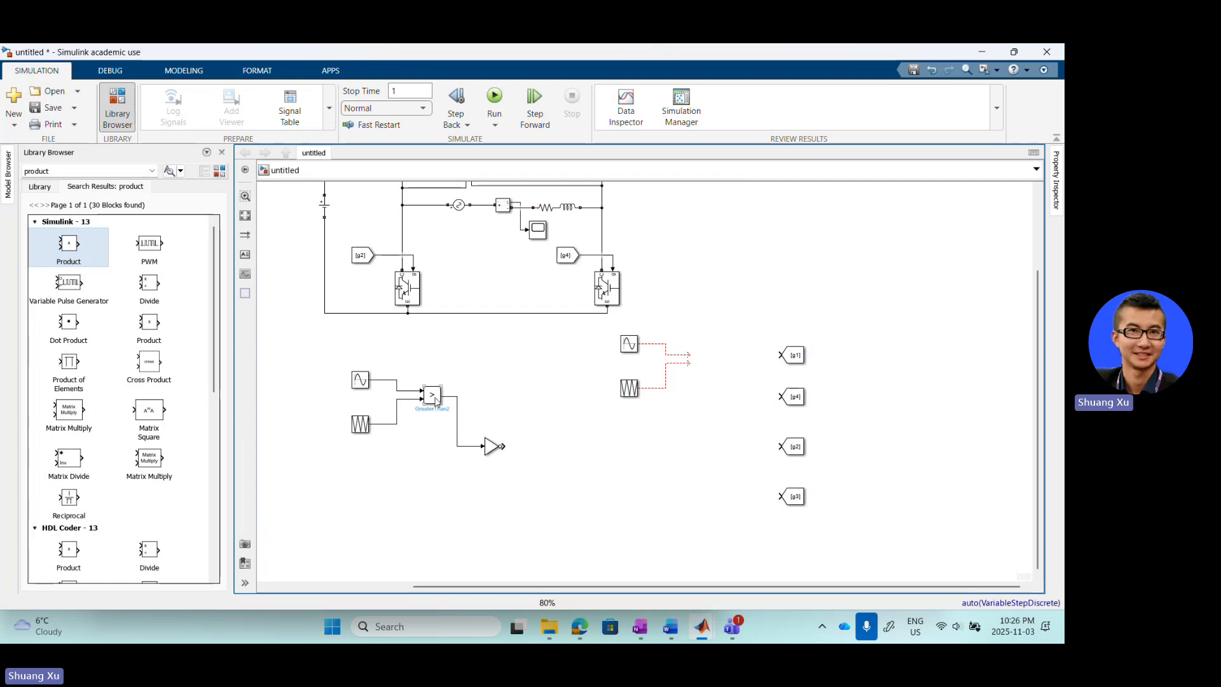
{"action": "left_click", "coordinate": [800, 391]}
{"action": "left_click_drag", "start_coordinate": [794, 396], "coordinate": [686, 510]}
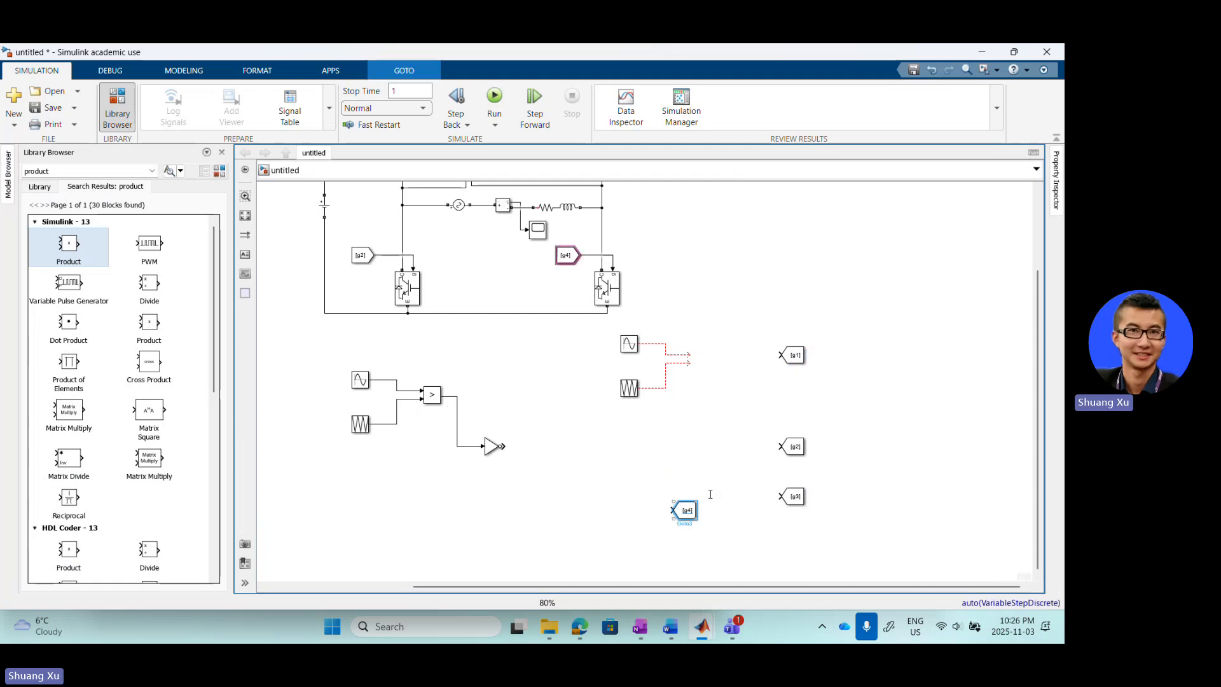
{"action": "left_click", "coordinate": [795, 446]}
{"action": "left_click_drag", "start_coordinate": [795, 445], "coordinate": [795, 397]}
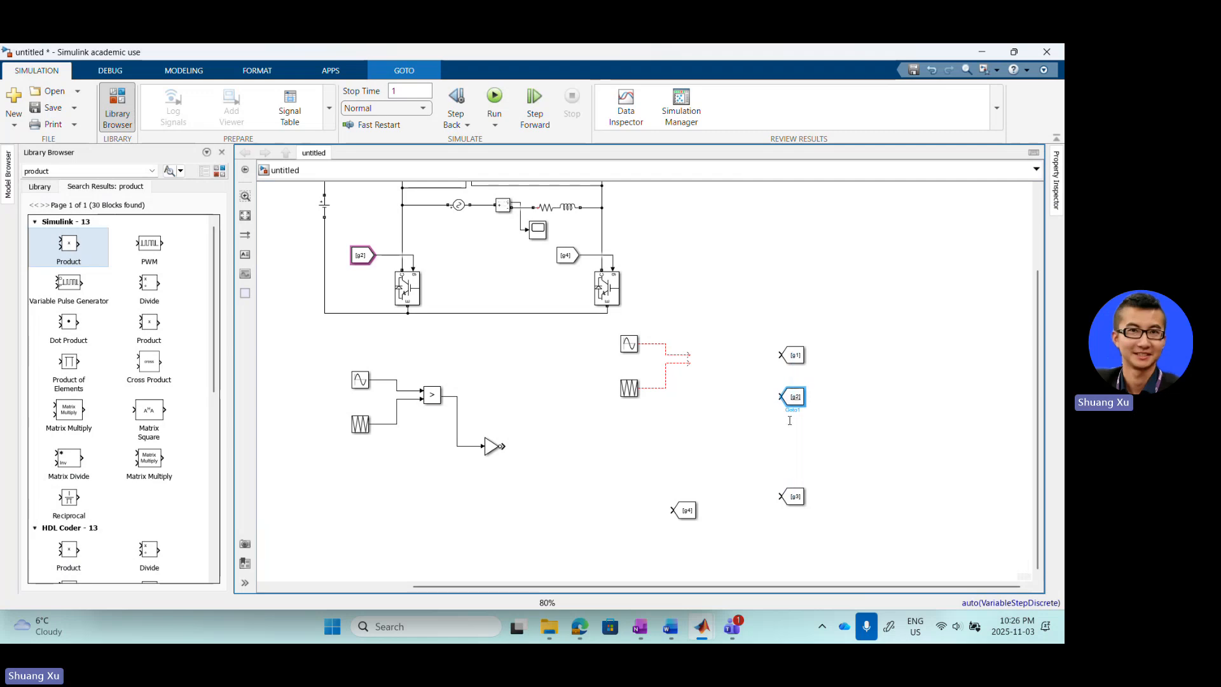
{"action": "left_click", "coordinate": [793, 497]}
{"action": "left_click_drag", "start_coordinate": [792, 496], "coordinate": [793, 455]}
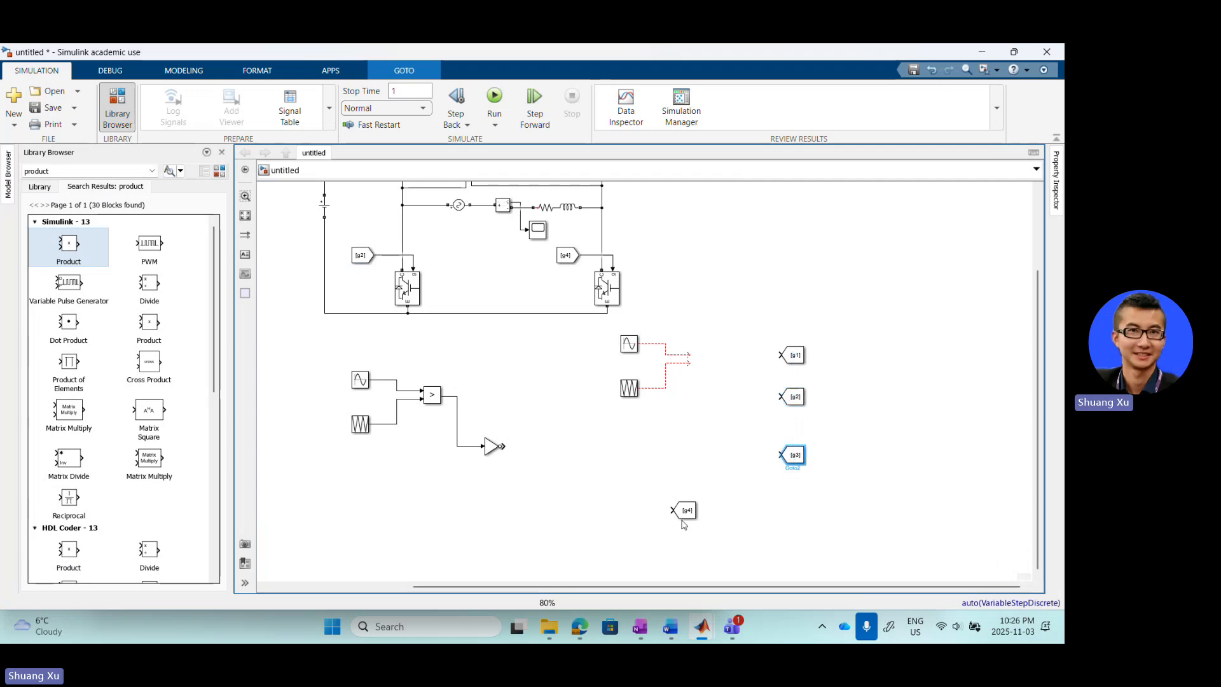
{"action": "left_click_drag", "start_coordinate": [692, 515], "coordinate": [801, 510]}
- Deselect the tags and select the GreaterThan comparison block
{"action": "left_click", "coordinate": [681, 452]}
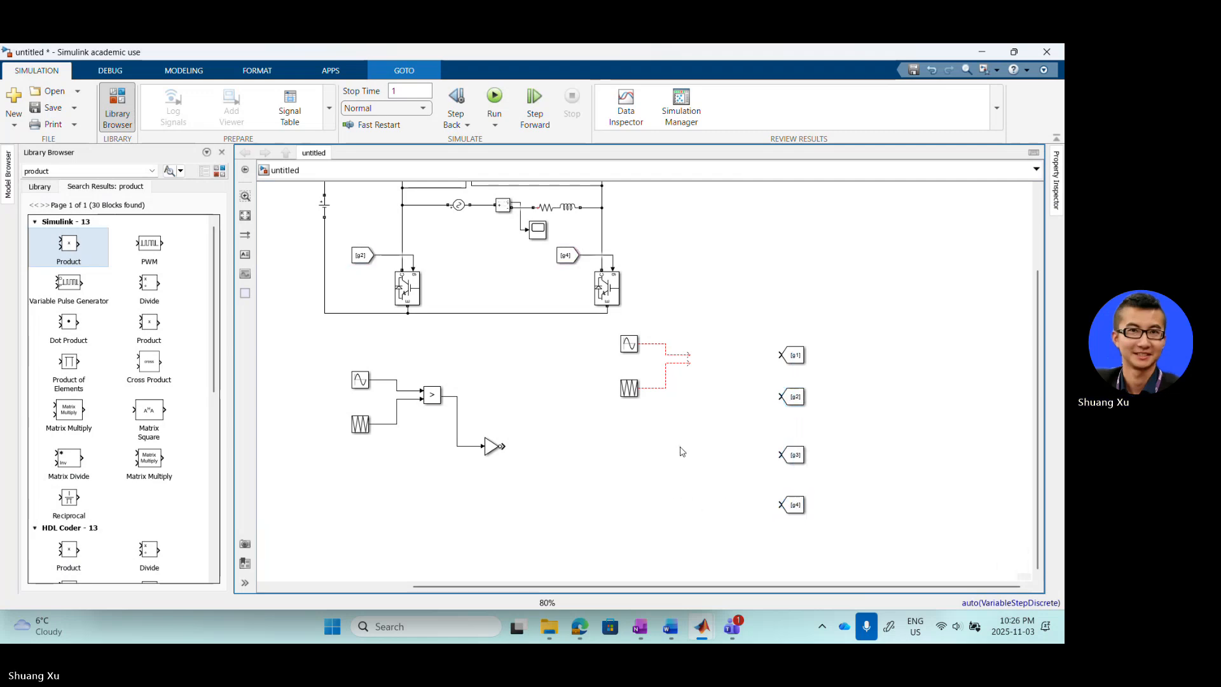
{"action": "left_click", "coordinate": [436, 402]}
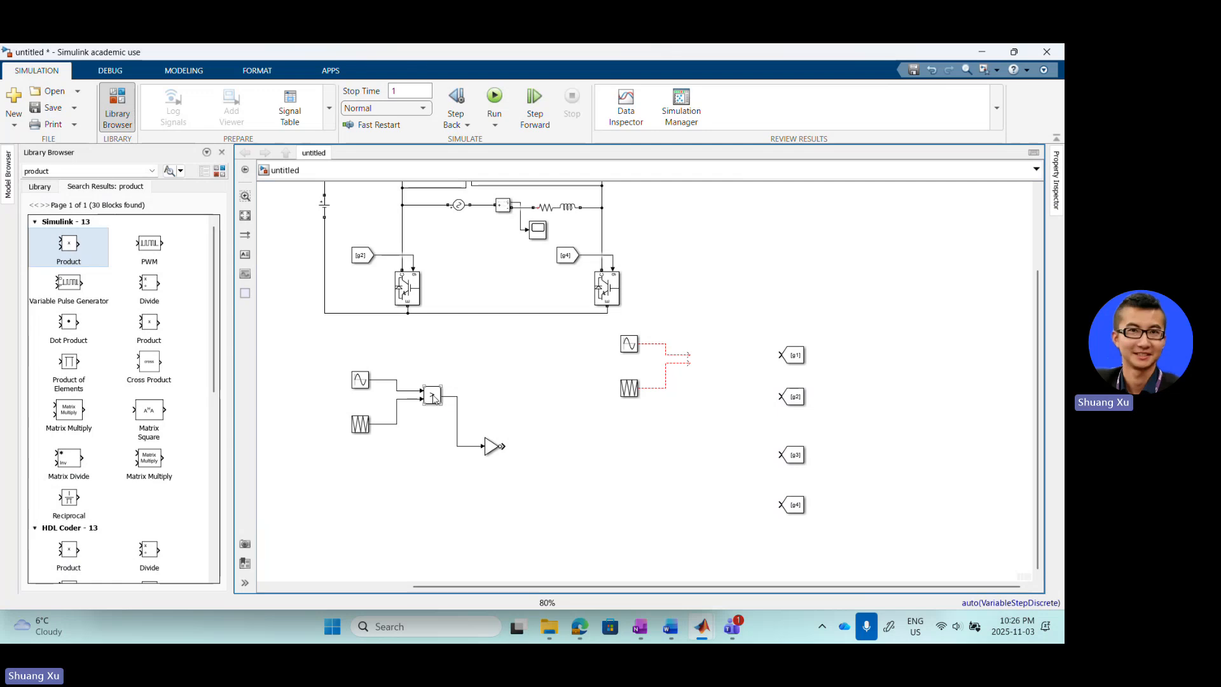
{"action": "left_click", "coordinate": [434, 398]}
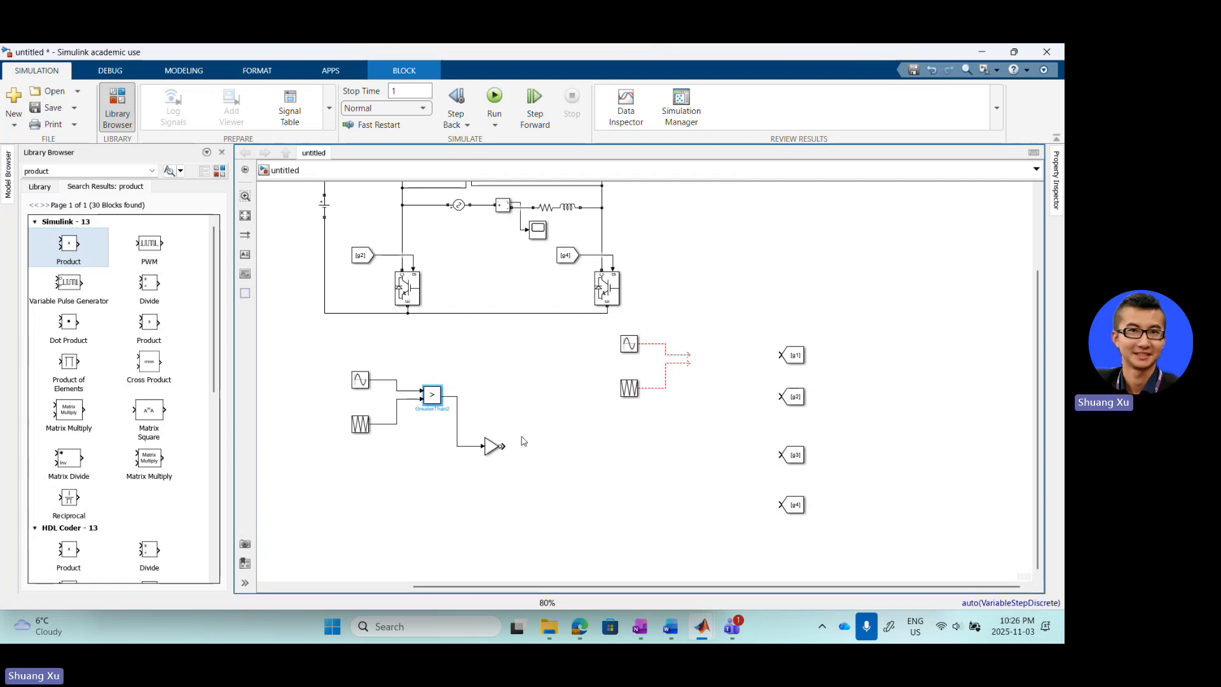
- Duplicate the GreaterThan comparison and NOT gate, placing the copy beside the new sources
{"action": "left_click_drag", "start_coordinate": [535, 495], "coordinate": [436, 366]}
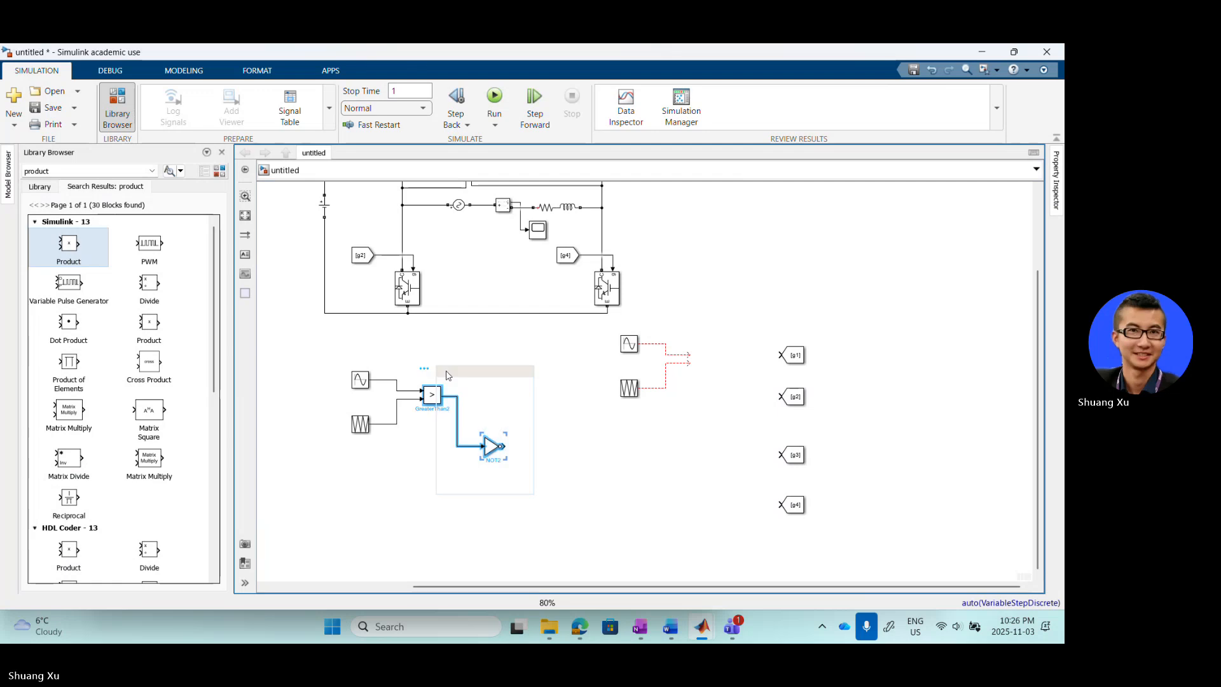
{"action": "key", "text": "ctrl+c"}
{"action": "key", "text": "ctrl+v"}
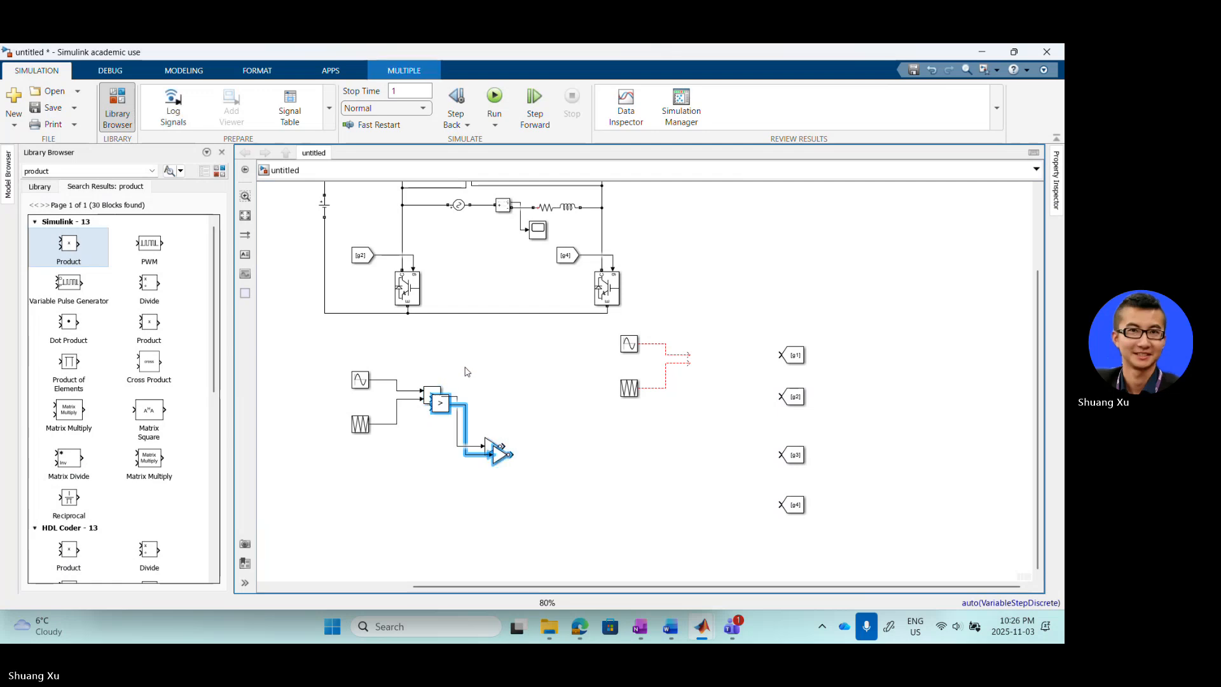
{"action": "left_click_drag", "start_coordinate": [440, 404], "coordinate": [693, 362]}
- Wire the new sources into the copied comparison, its output to g1, and the NOT output to g2
{"action": "left_click", "coordinate": [688, 357]}
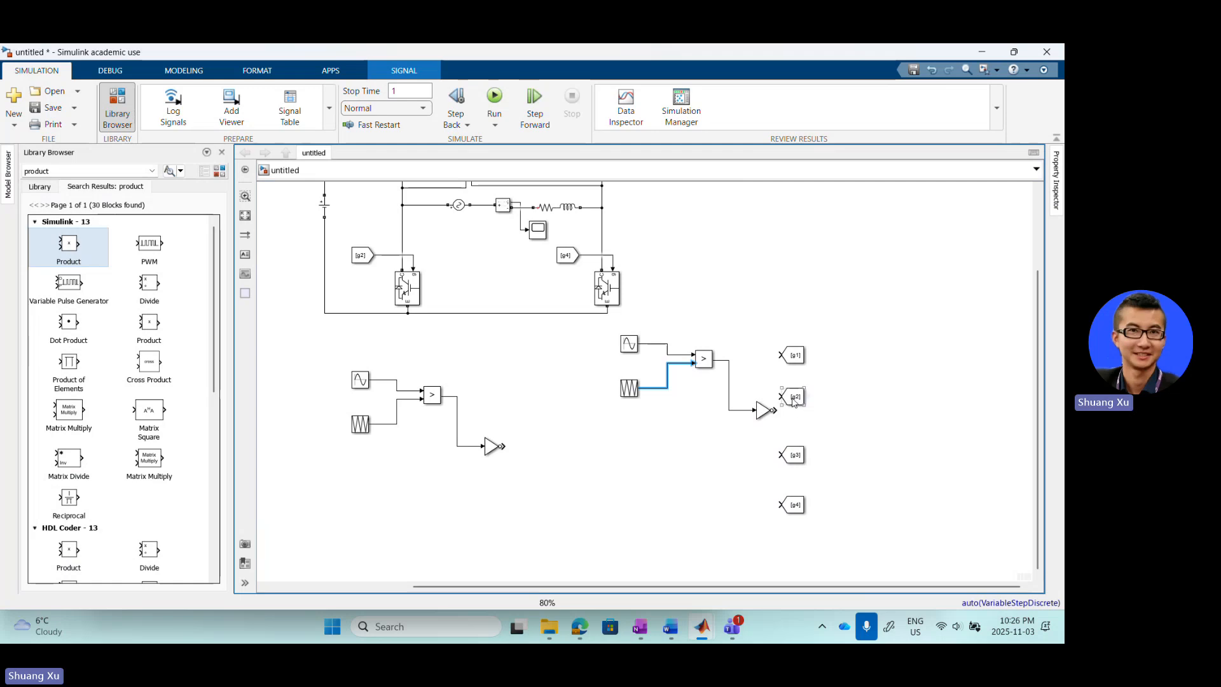
{"action": "left_click_drag", "start_coordinate": [794, 400], "coordinate": [791, 414]}
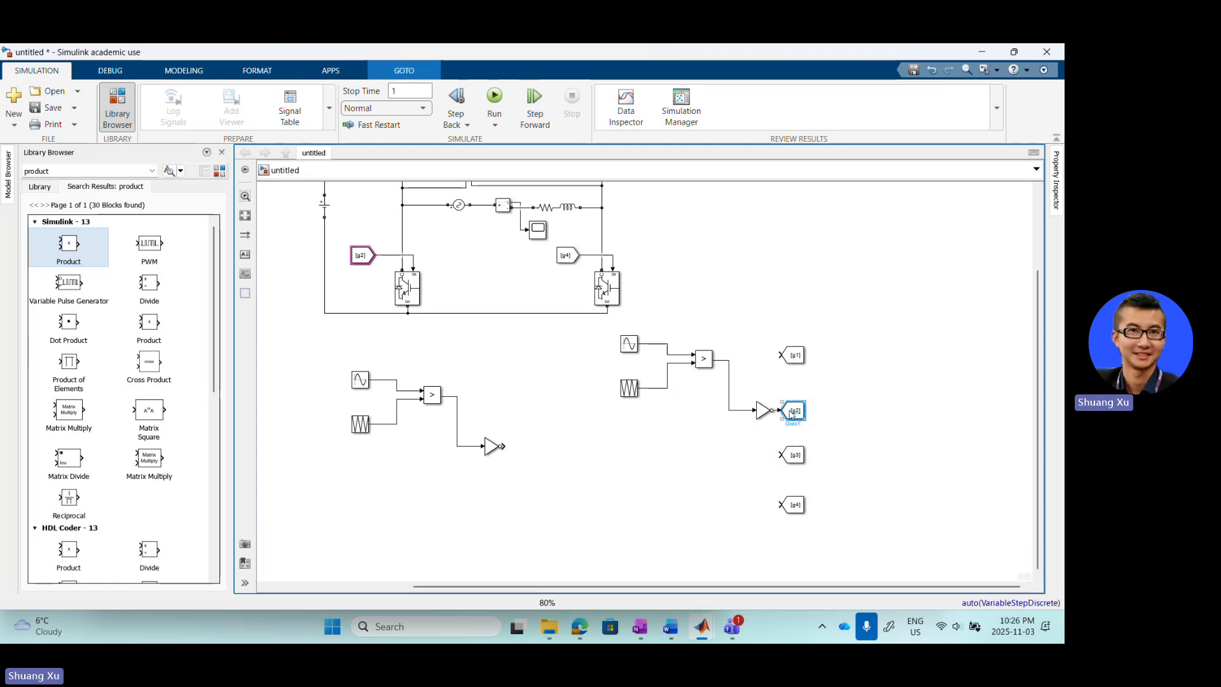
{"action": "left_click_drag", "start_coordinate": [777, 358], "coordinate": [728, 361]}
{"action": "left_click", "coordinate": [776, 360]}
{"action": "scroll", "coordinate": [729, 347], "scroll_direction": "down", "scroll_amount": 1}
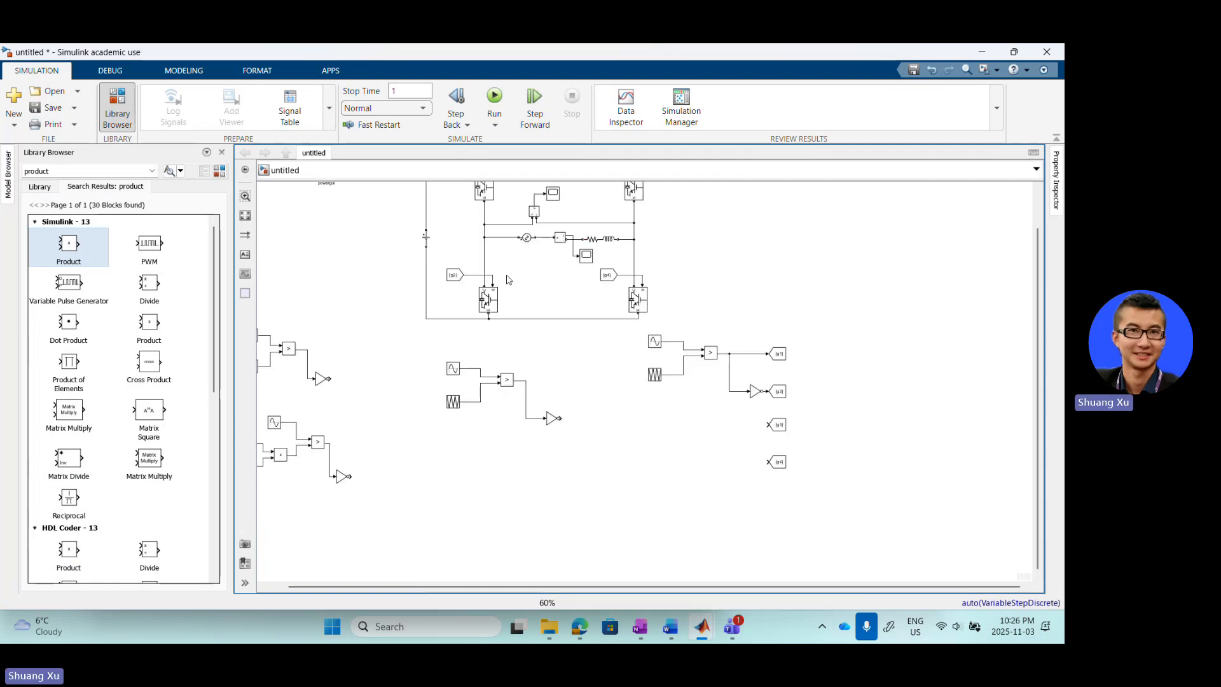
- Copy the whole g1/g2 modulation branch and place the copy beside the g3 and g4 tags
{"action": "scroll", "coordinate": [660, 374], "scroll_direction": "up", "scroll_amount": 1}
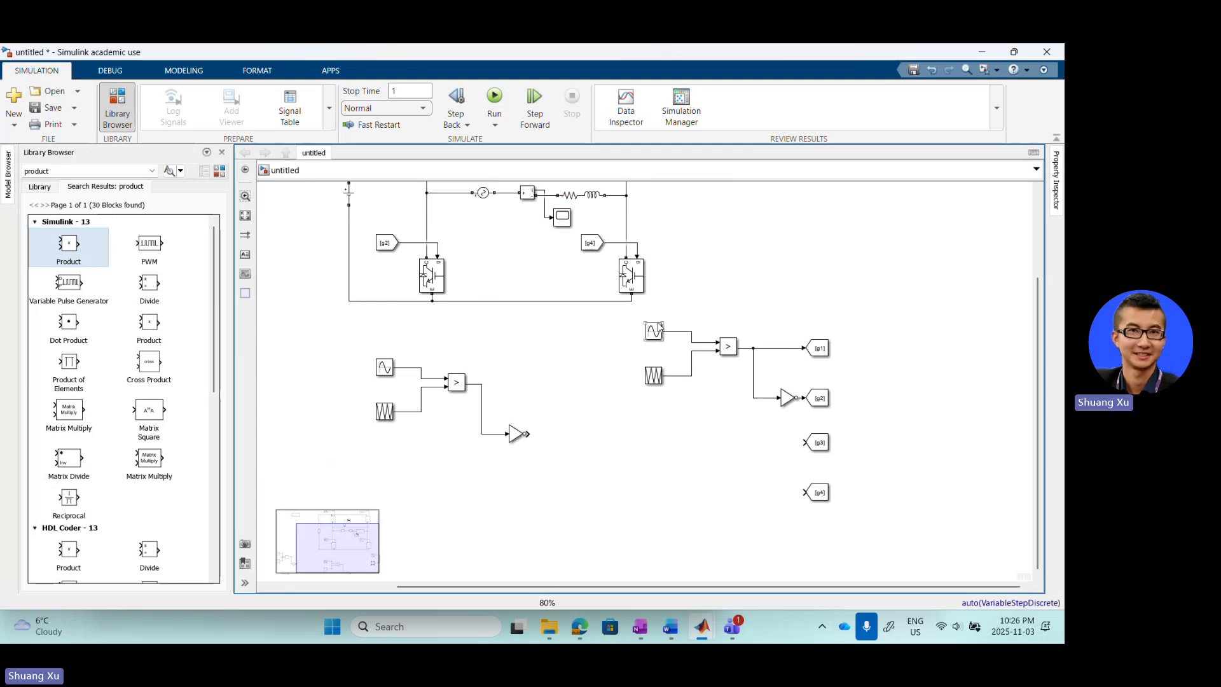
{"action": "left_click", "coordinate": [658, 331]}
{"action": "left_click", "coordinate": [712, 393]}
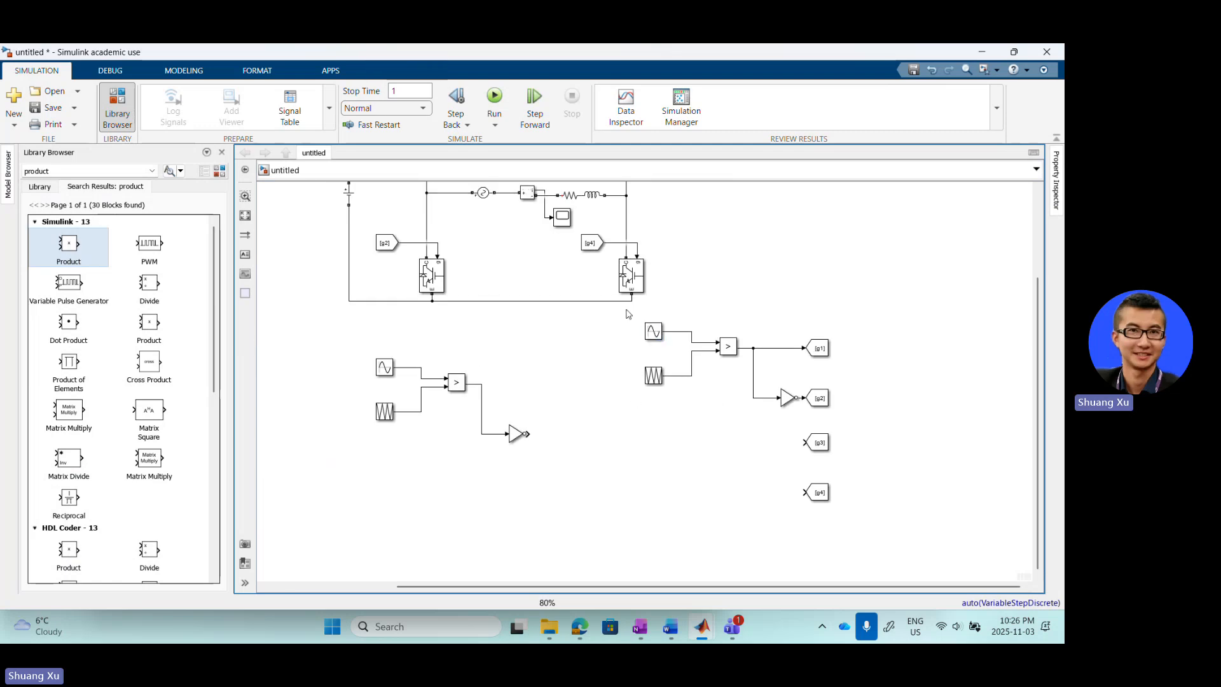
{"action": "left_click_drag", "start_coordinate": [623, 318], "coordinate": [800, 424]}
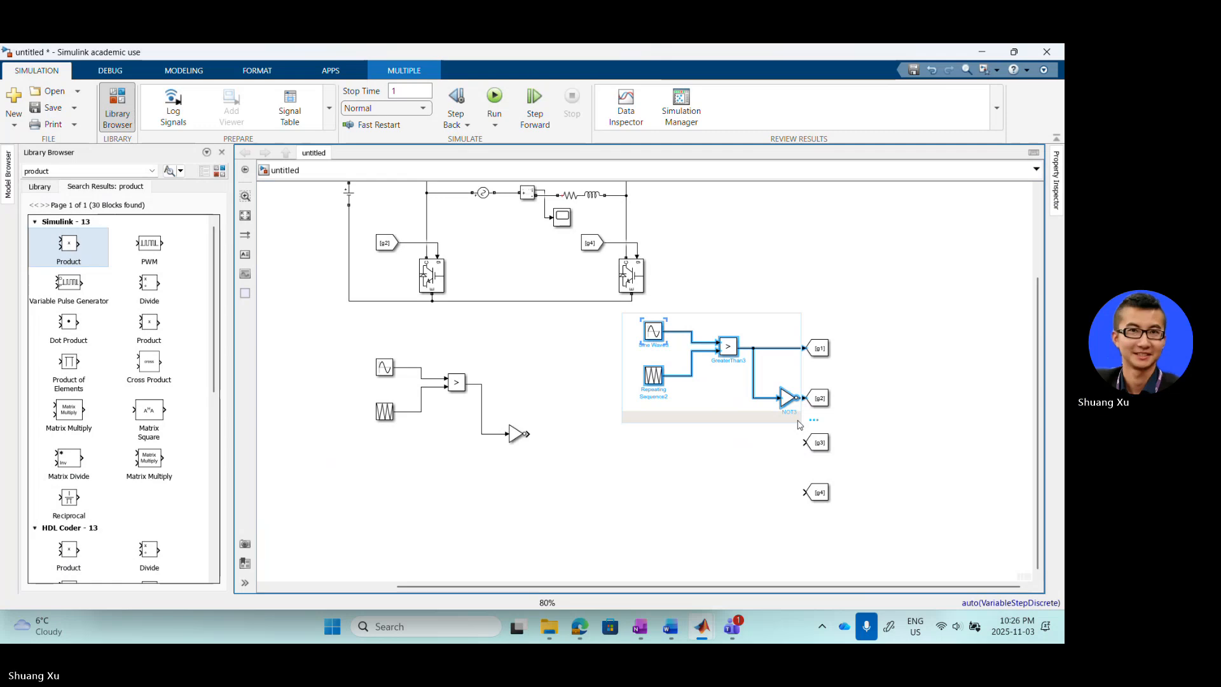
{"action": "key", "text": "ctrl+c"}
{"action": "key", "text": "ctrl+v"}
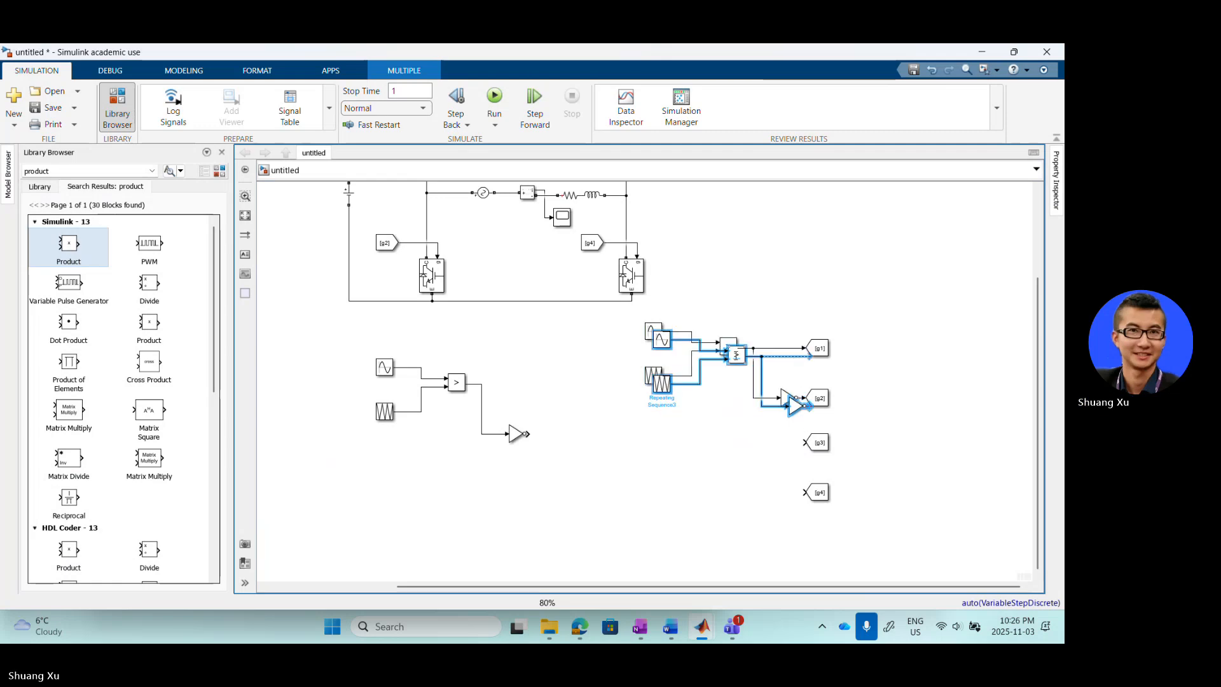
{"action": "left_click_drag", "start_coordinate": [735, 355], "coordinate": [723, 445]}
{"action": "left_click", "coordinate": [700, 498]}
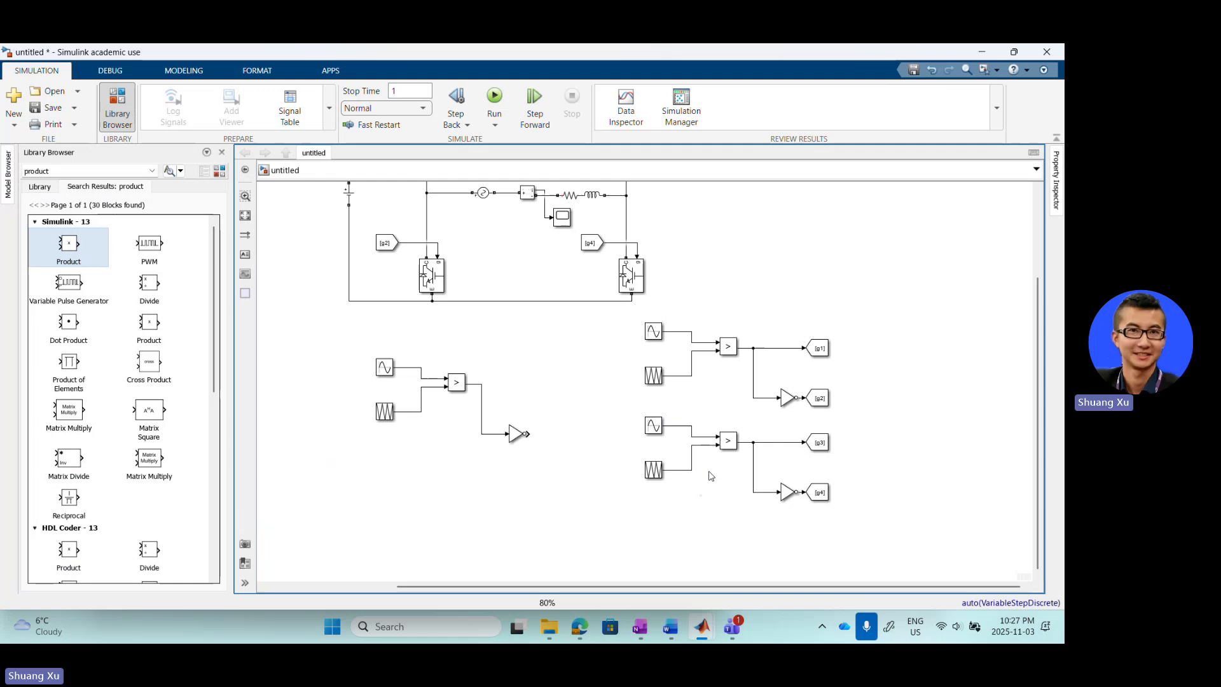
- Delete the wire from the copied branch's sine source to its comparison
{"action": "left_click", "coordinate": [654, 427]}
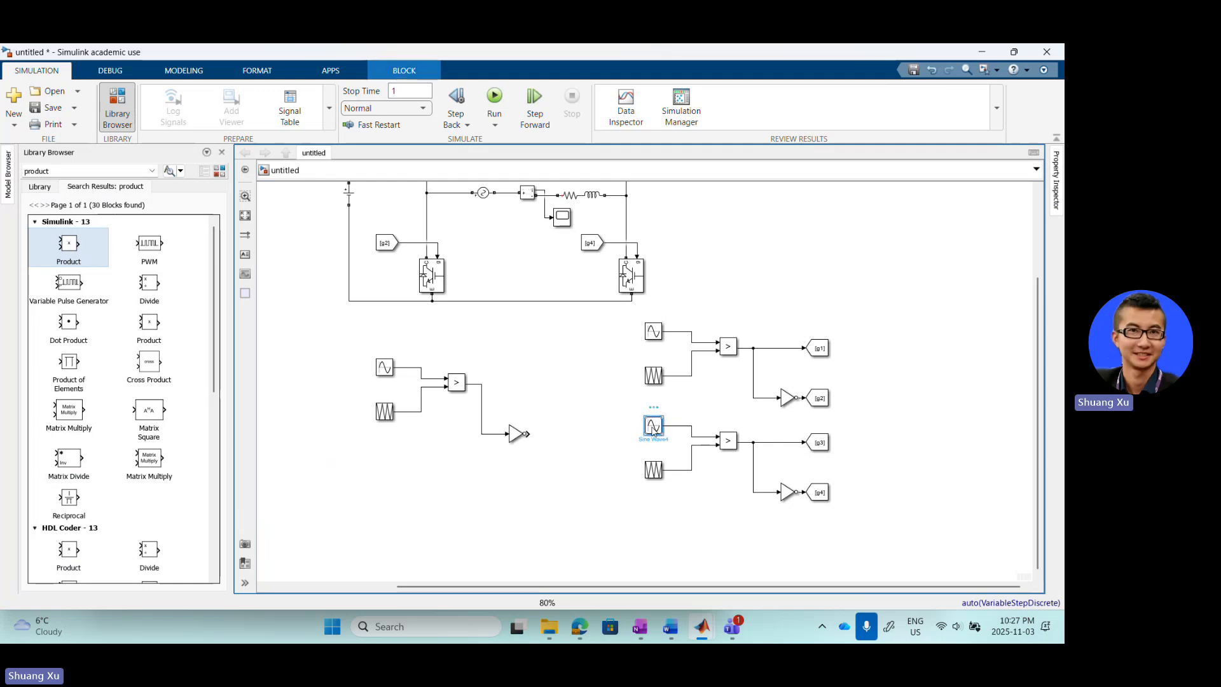
{"action": "left_click", "coordinate": [692, 431]}
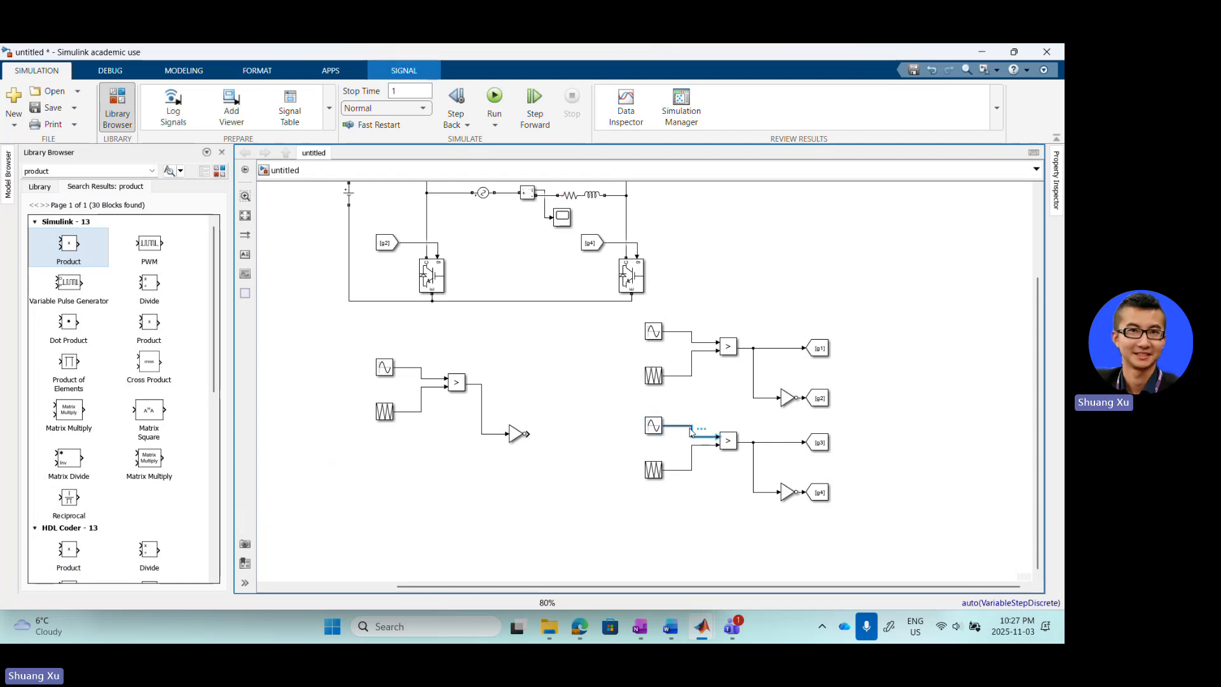
{"action": "key", "text": "Delete"}
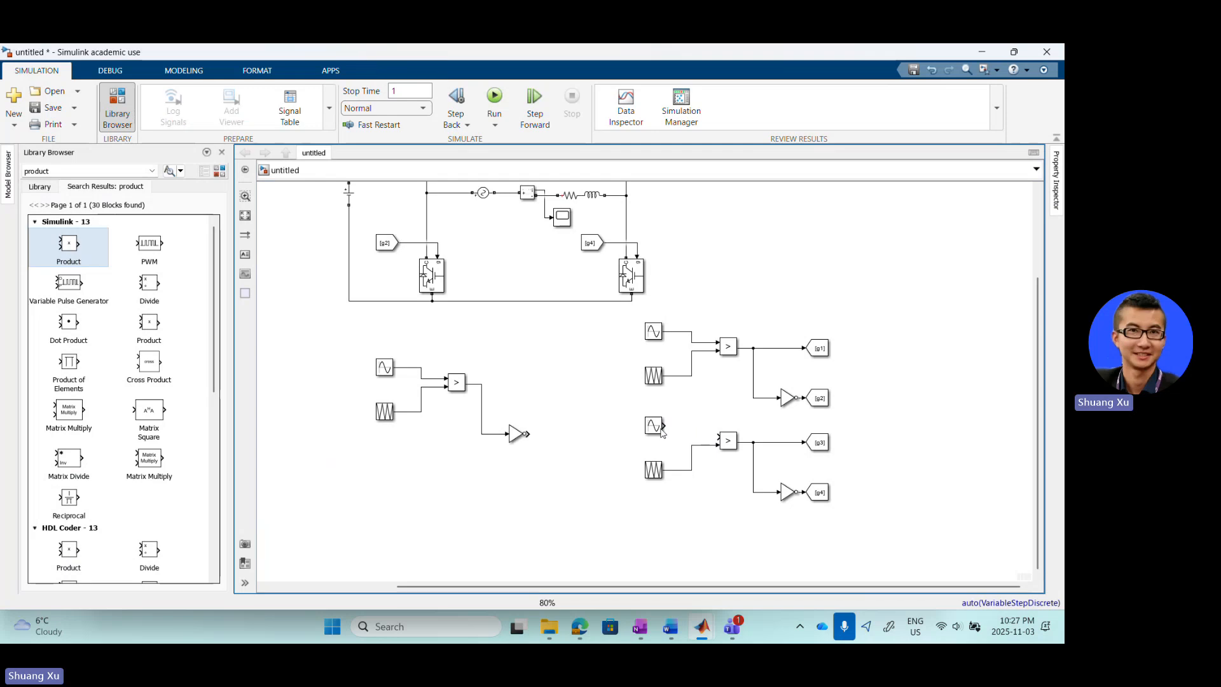
{"action": "left_click_drag", "start_coordinate": [658, 430], "coordinate": [655, 428]}
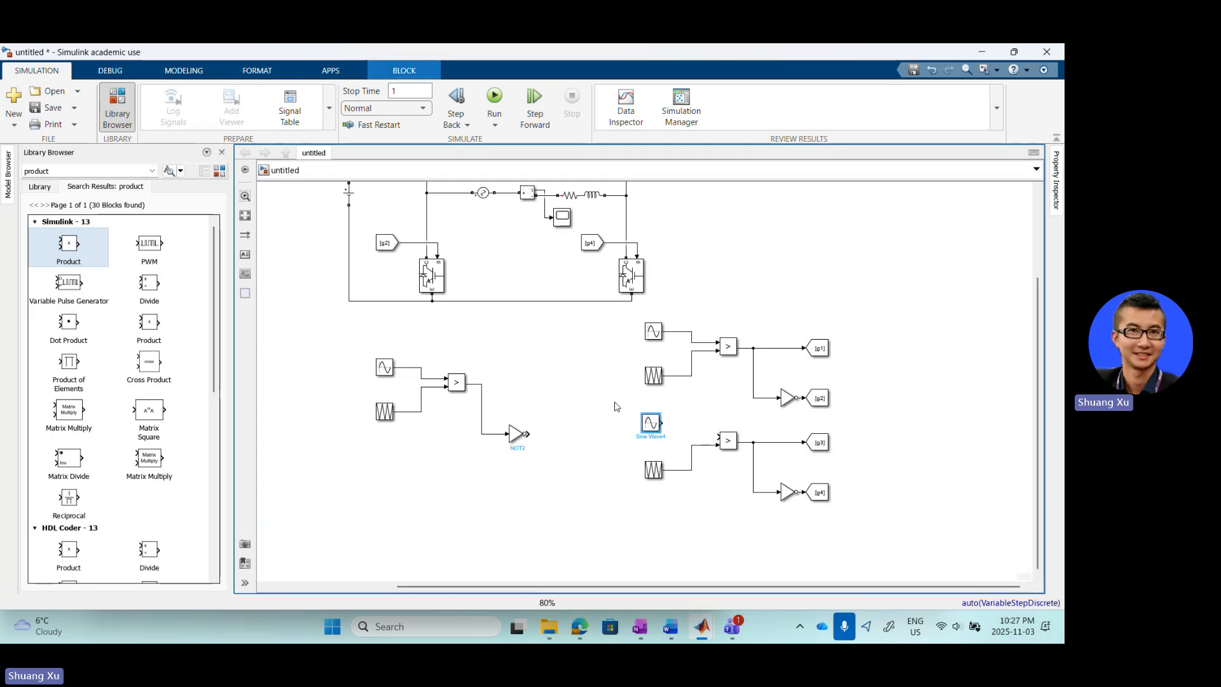
{"action": "scroll", "coordinate": [616, 407], "scroll_direction": "down", "scroll_amount": 3}
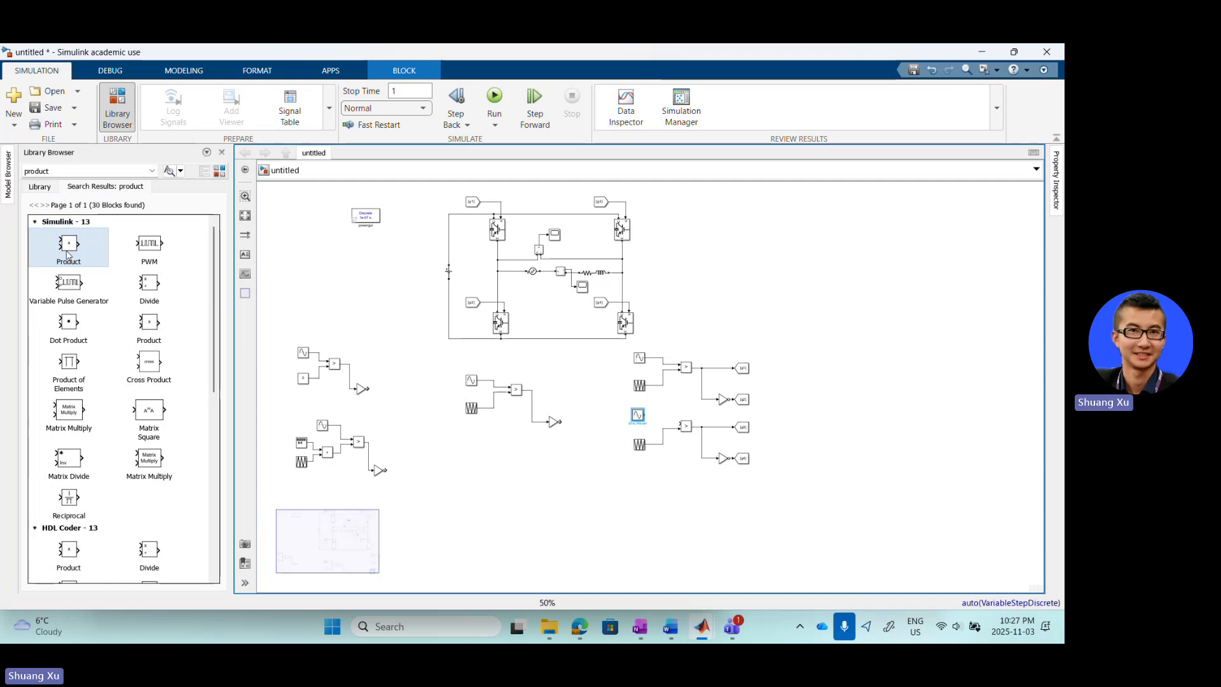
- Add a Product block and a Constant block set to -1
{"action": "left_click_drag", "start_coordinate": [68, 244], "coordinate": [590, 434]}
{"action": "left_click", "coordinate": [302, 380]}
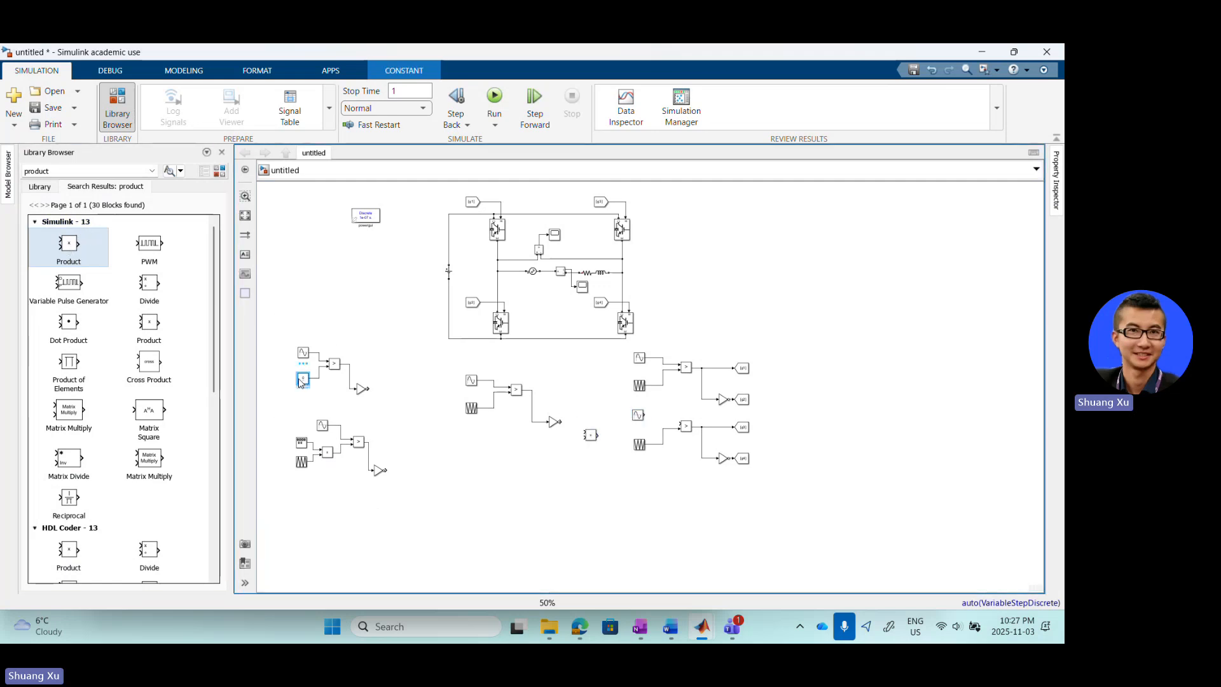
{"action": "left_click_drag", "start_coordinate": [299, 382], "coordinate": [626, 435]}
{"action": "scroll", "coordinate": [626, 435], "scroll_direction": "up", "scroll_amount": 2}
{"action": "scroll", "coordinate": [625, 435], "scroll_direction": "up", "scroll_amount": 5}
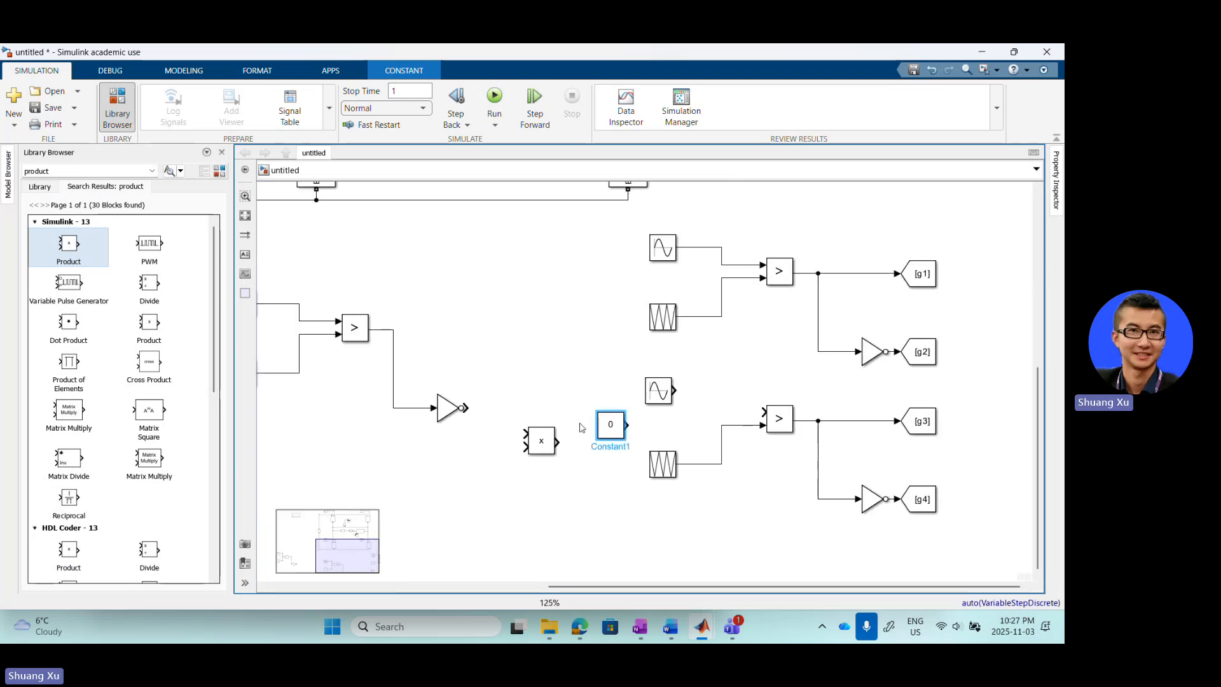
{"action": "double_click", "coordinate": [612, 428]}
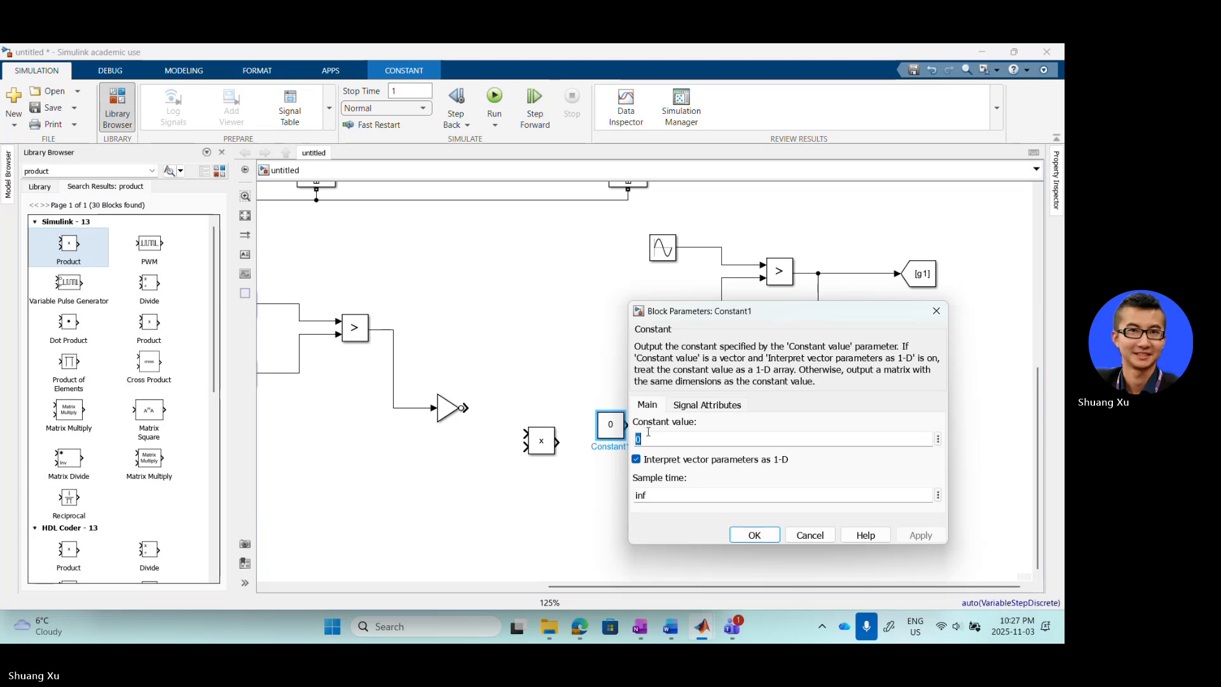
{"action": "type", "text": "-1"}
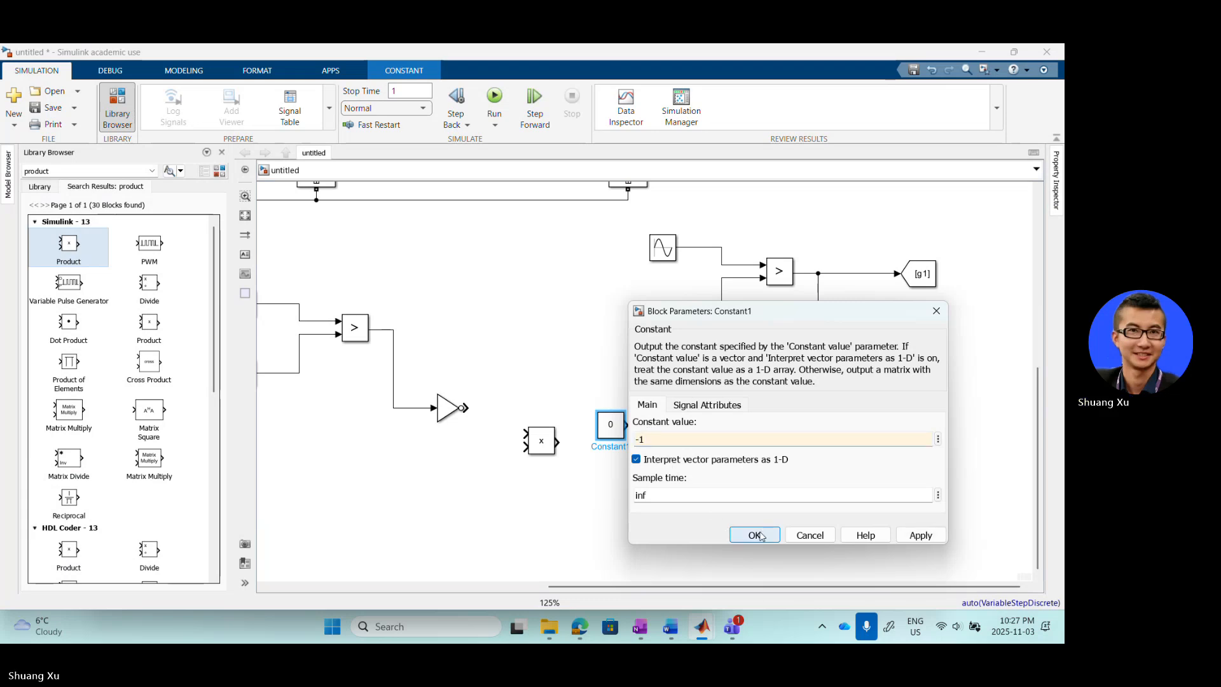
{"action": "key", "text": "Return"}
- Position the Product and -1 Constant beside the lower sine and feed the Product into the comparison
{"action": "left_click_drag", "start_coordinate": [548, 447], "coordinate": [726, 404]}
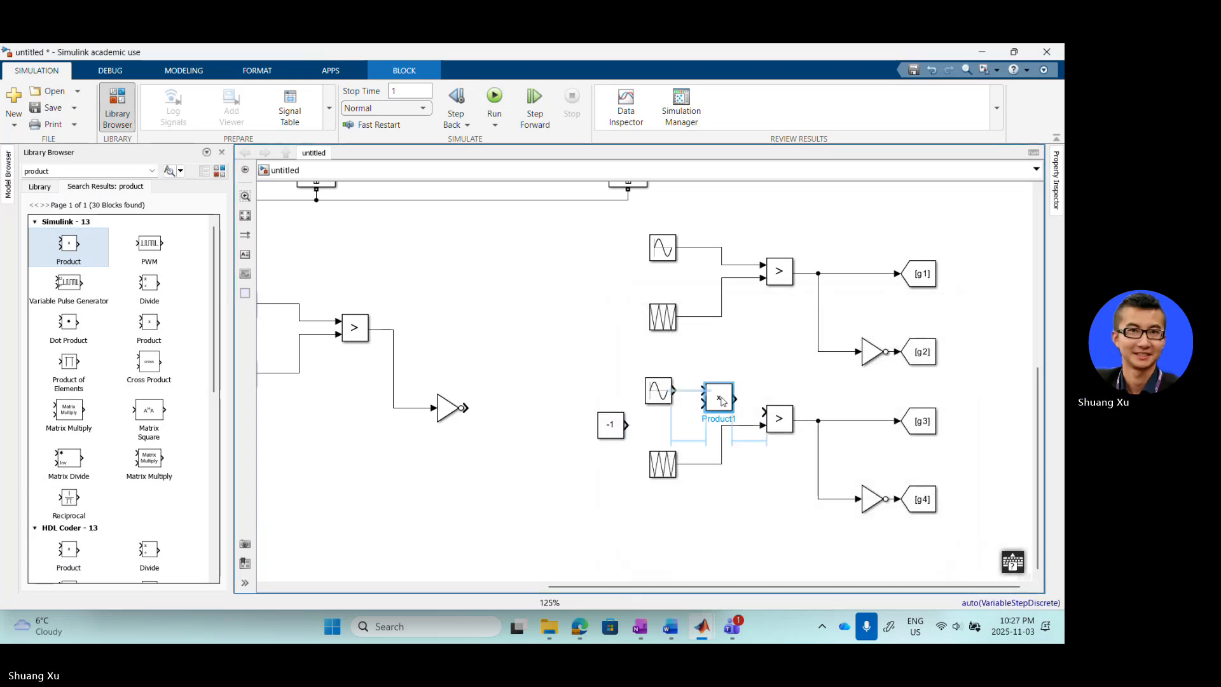
{"action": "left_click_drag", "start_coordinate": [611, 425], "coordinate": [676, 426]}
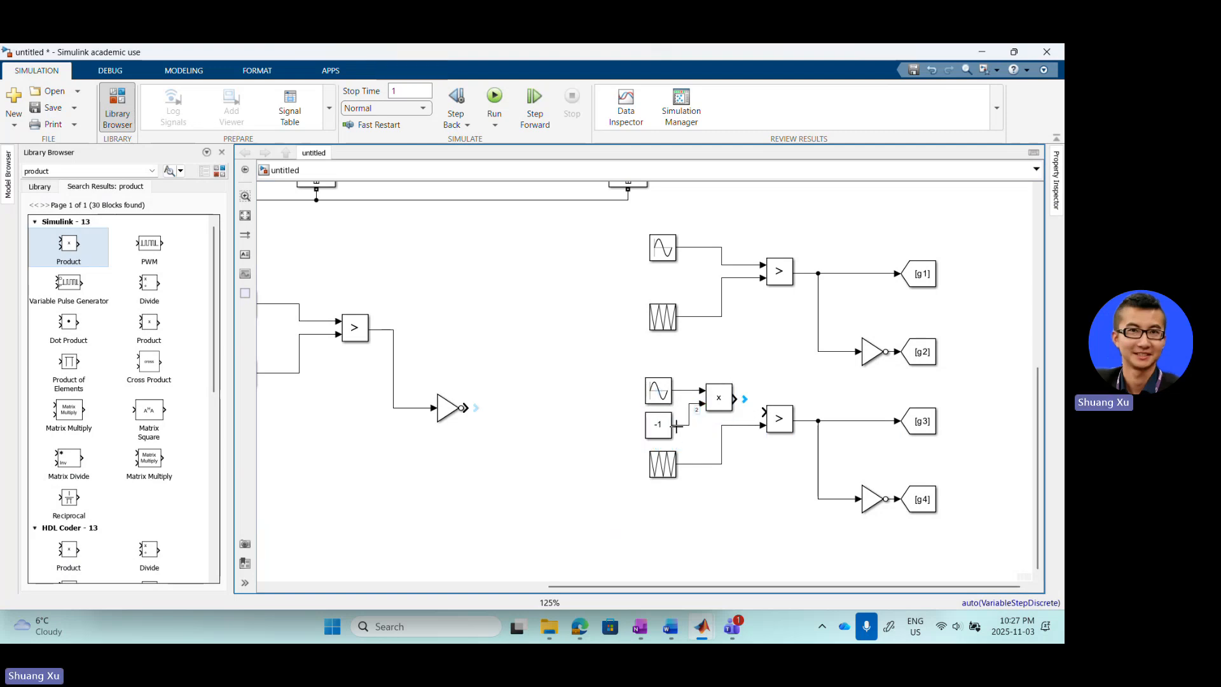
{"action": "left_click_drag", "start_coordinate": [733, 398], "coordinate": [763, 413]}
- Run the 0.1 s simulation and view the ±10 load-current sine on Scope1
{"action": "scroll", "coordinate": [553, 398], "scroll_direction": "down", "scroll_amount": 3}
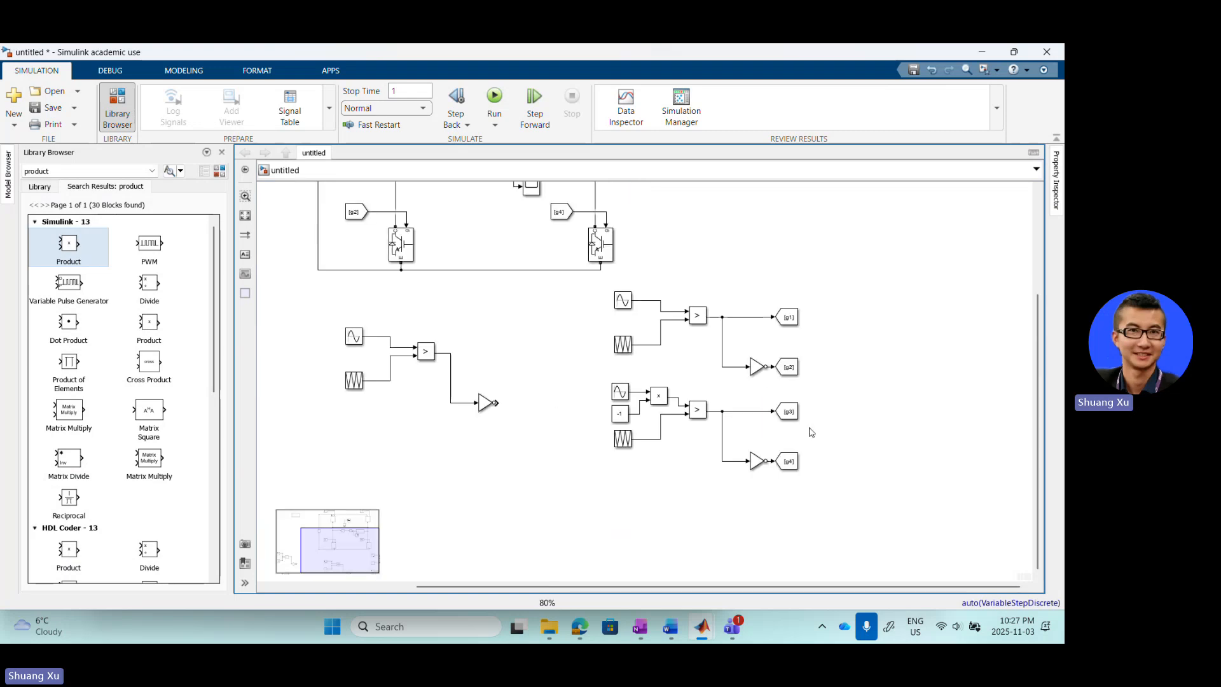
{"action": "scroll", "coordinate": [786, 441], "scroll_direction": "down", "scroll_amount": 1}
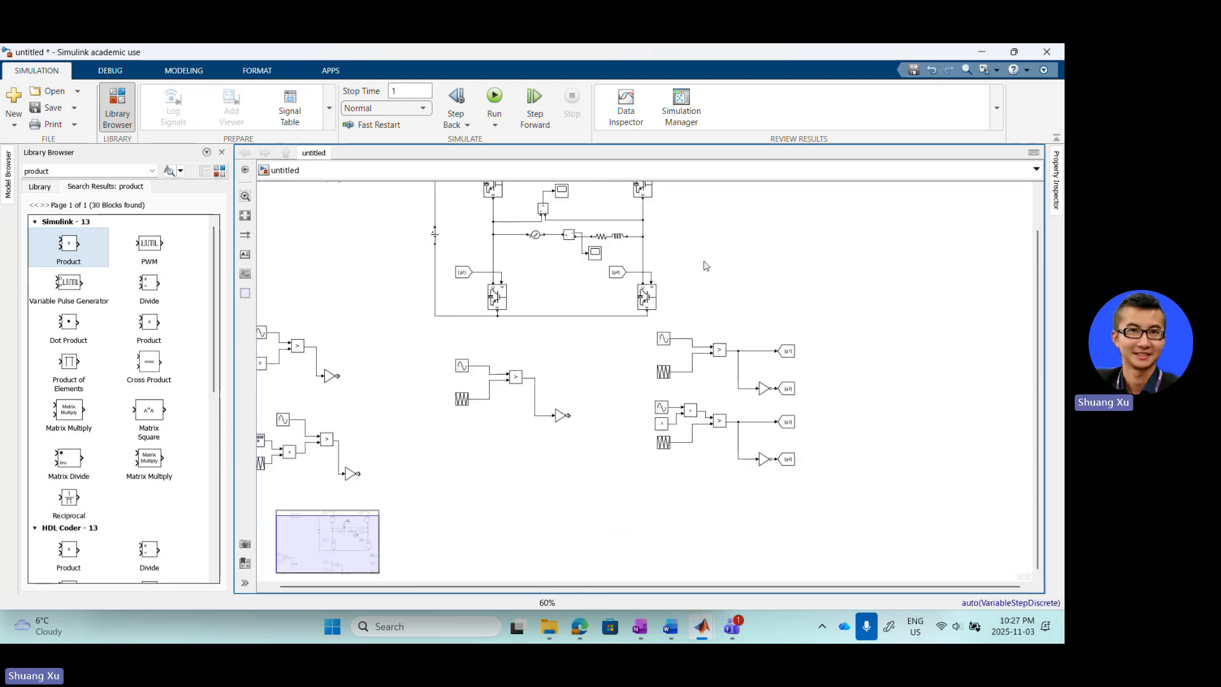
{"action": "scroll", "coordinate": [704, 264], "scroll_direction": "up", "scroll_amount": 1}
{"action": "left_click", "coordinate": [494, 99]}
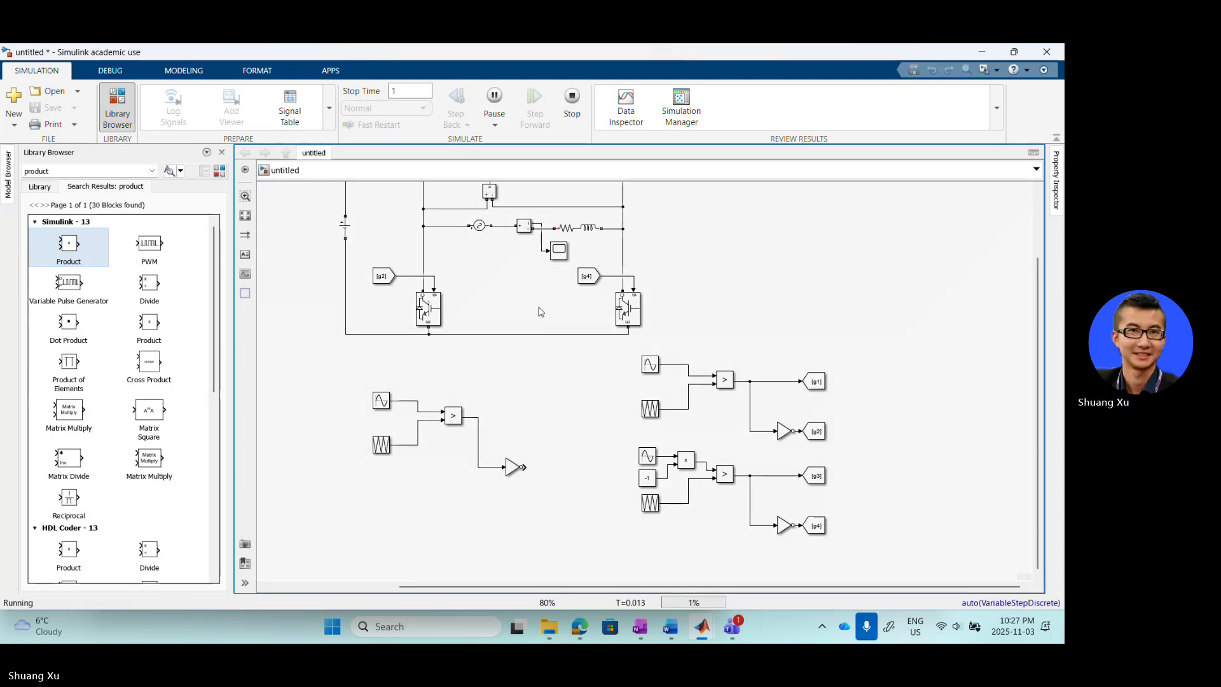
{"action": "left_click", "coordinate": [572, 99]}
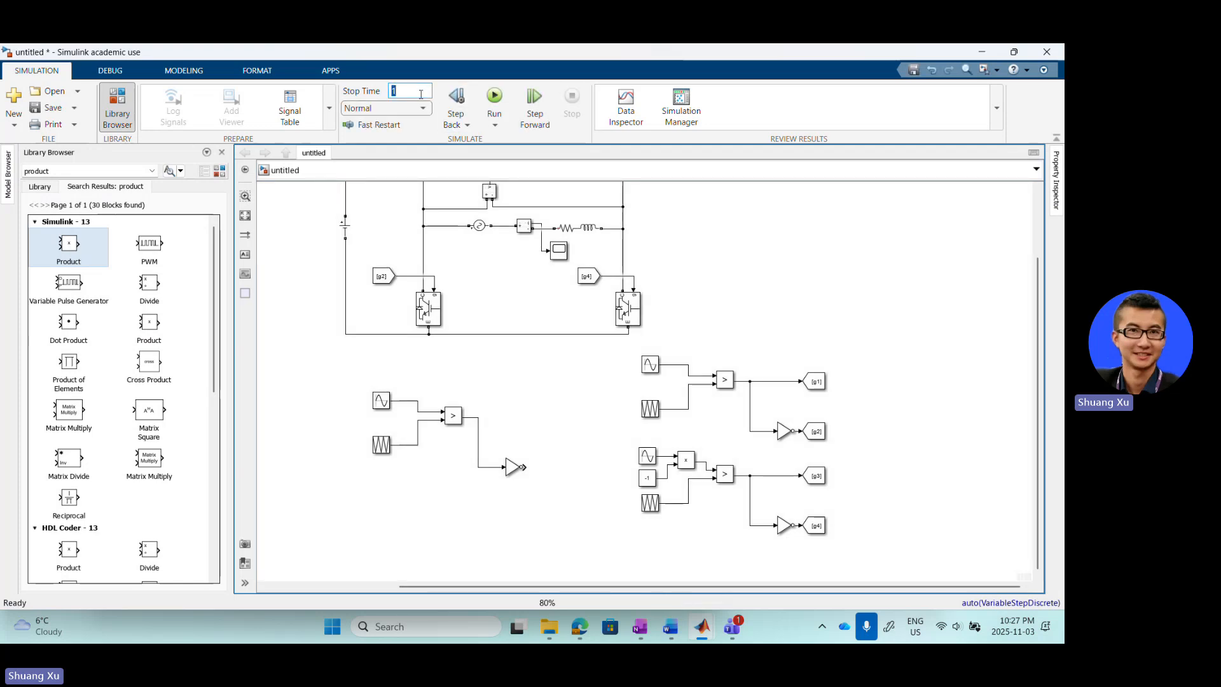
{"action": "left_click", "coordinate": [494, 99]}
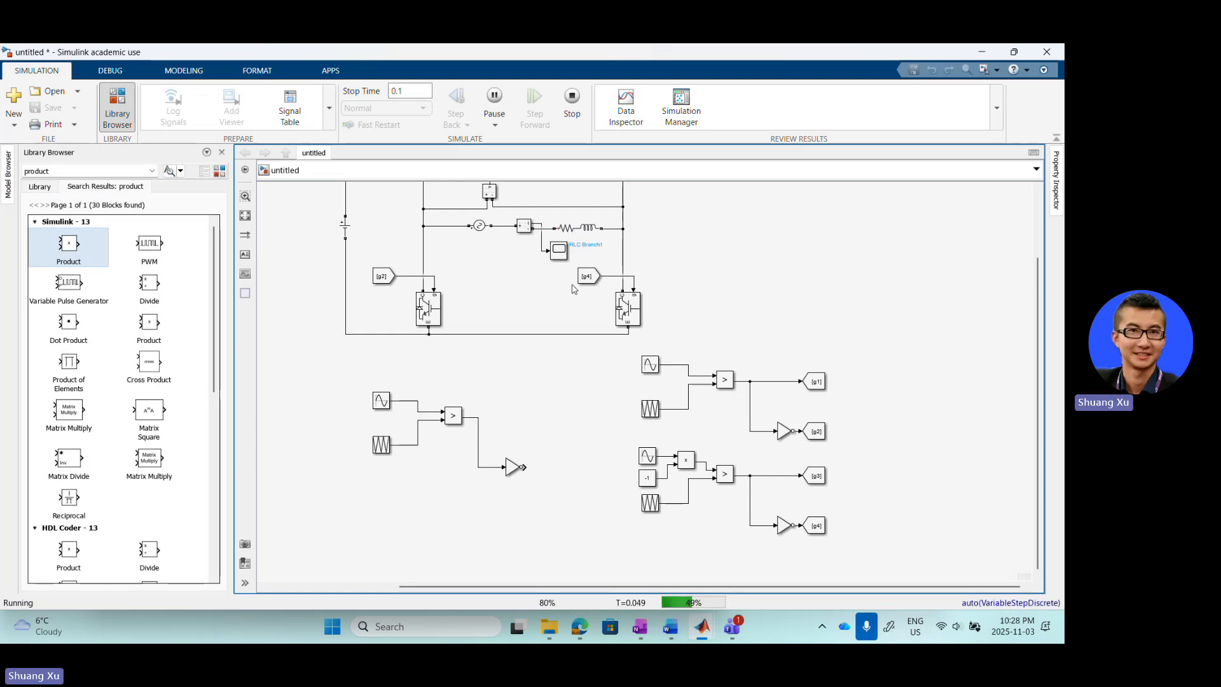
{"action": "double_click", "coordinate": [560, 252]}
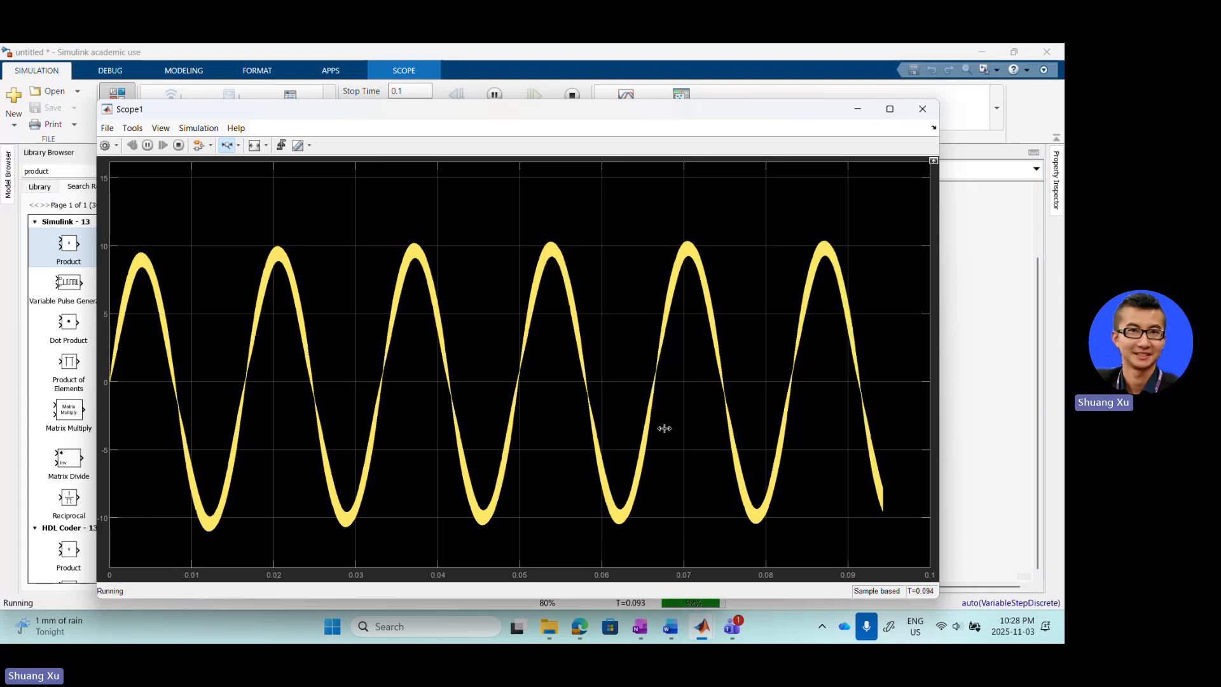
{"action": "left_click", "coordinate": [923, 114]}
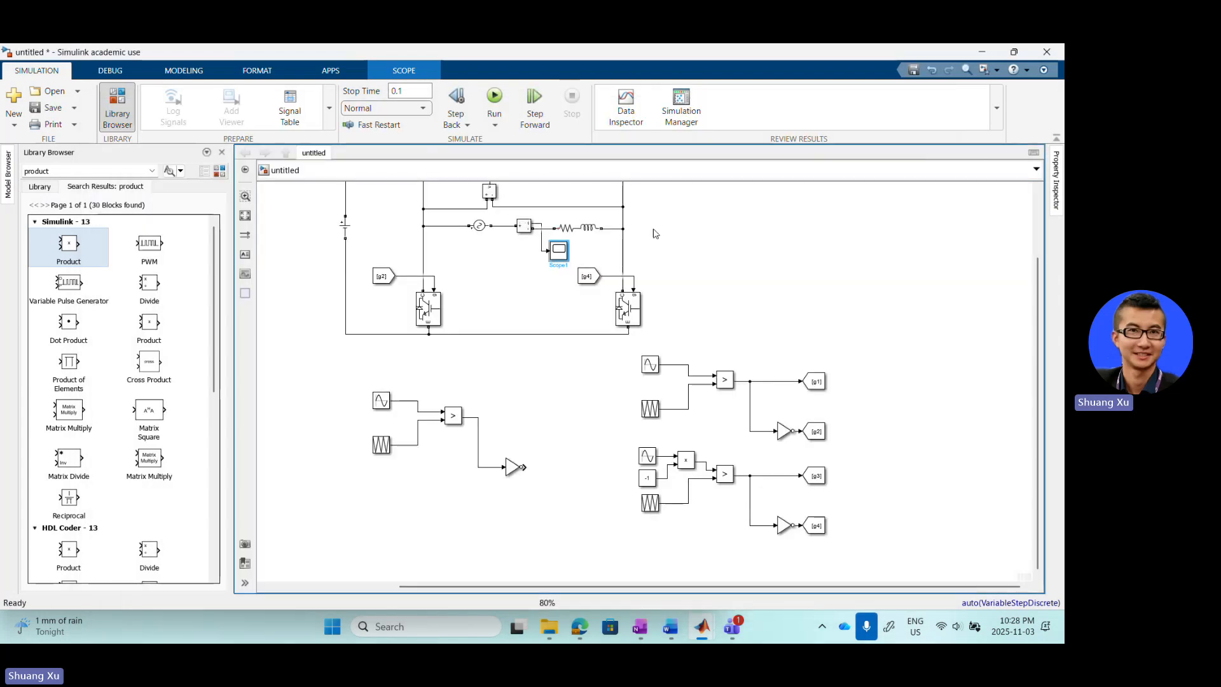
- Change Series RLC Branch1 to branch type L and rerun the 0.1 s simulation
{"action": "double_click", "coordinate": [586, 233]}
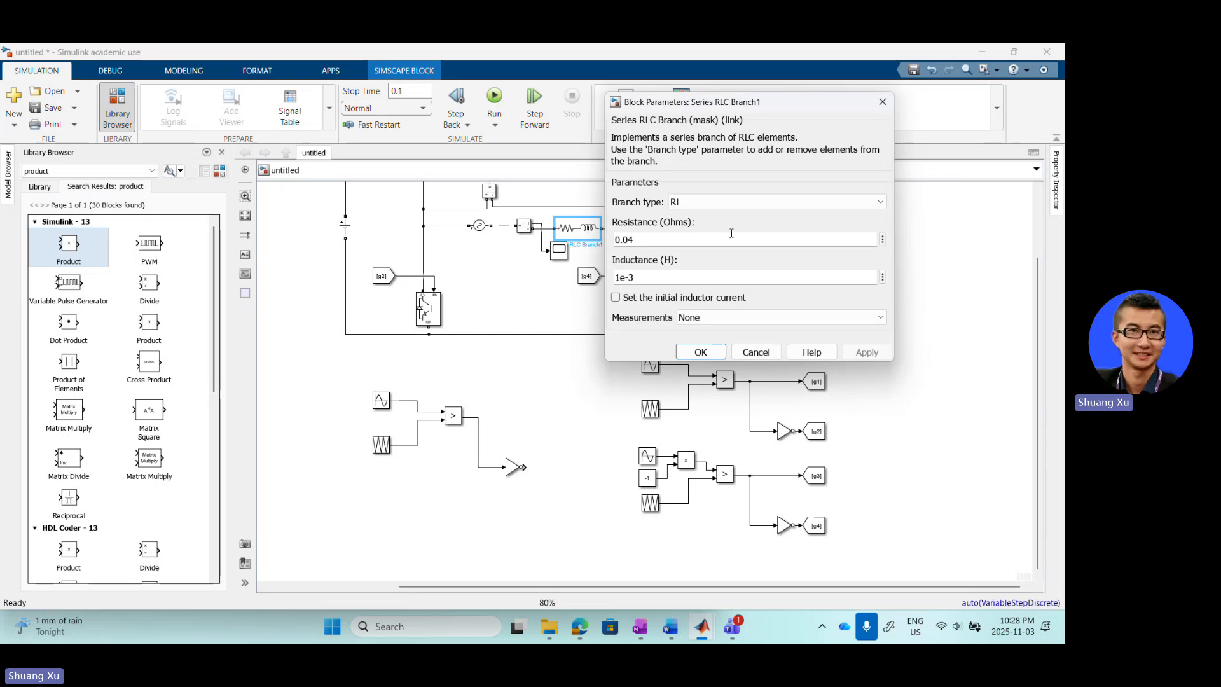
{"action": "left_click", "coordinate": [724, 202]}
{"action": "left_click", "coordinate": [731, 240]}
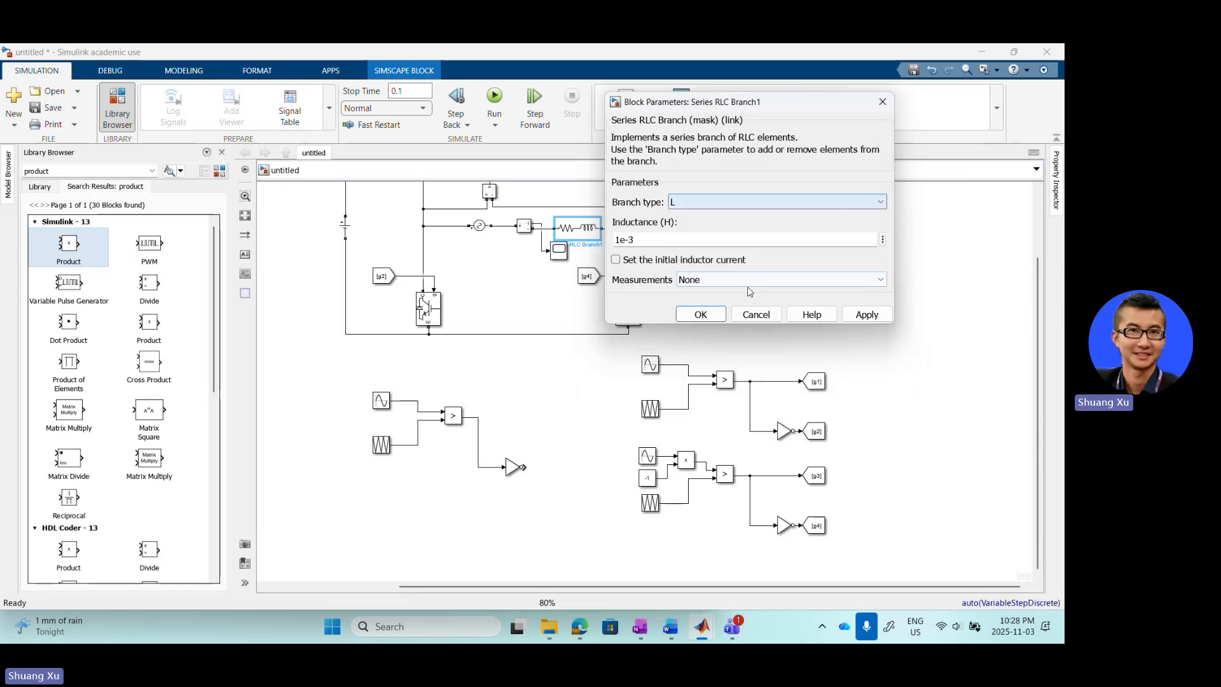
{"action": "left_click", "coordinate": [700, 314]}
{"action": "left_click", "coordinate": [494, 98]}
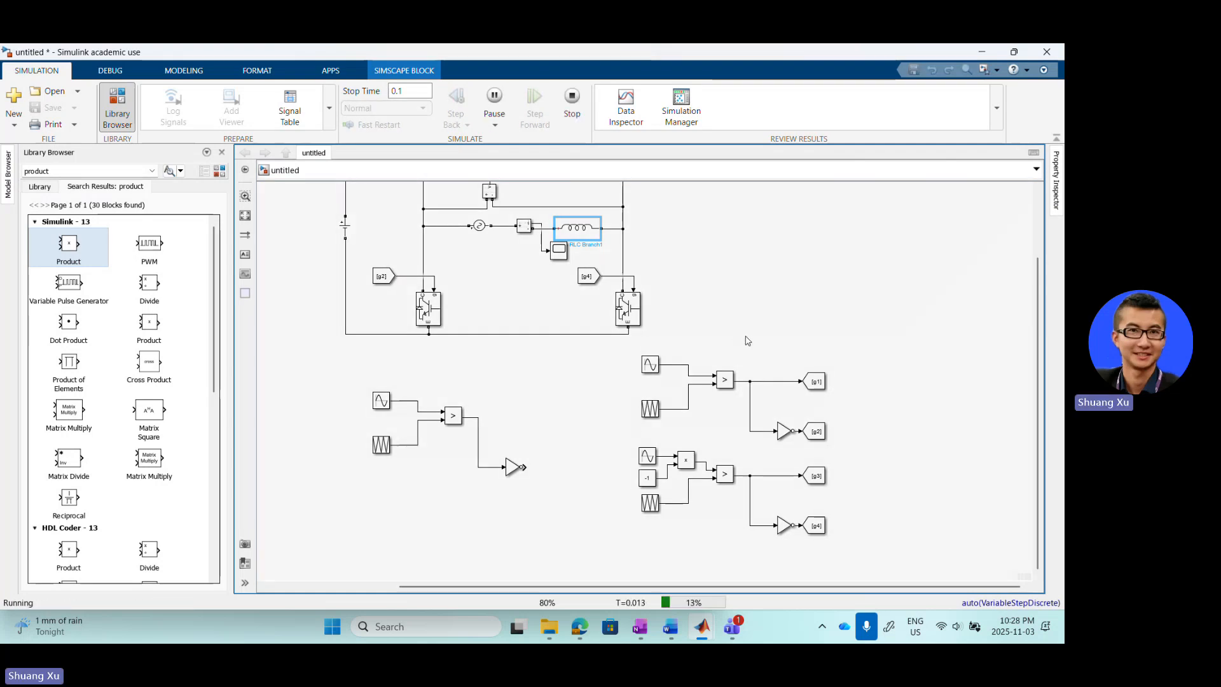
{"action": "scroll", "coordinate": [766, 357], "scroll_direction": "down", "scroll_amount": 1}
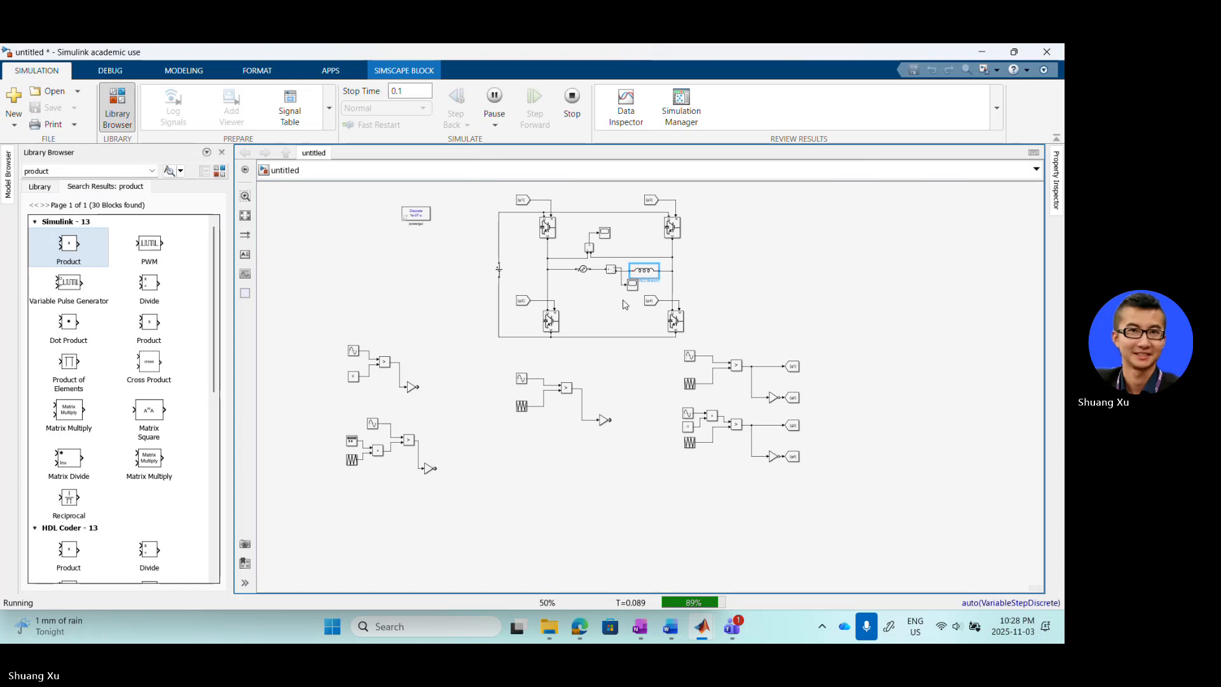
{"action": "scroll", "coordinate": [632, 284], "scroll_direction": "up", "scroll_amount": 1}
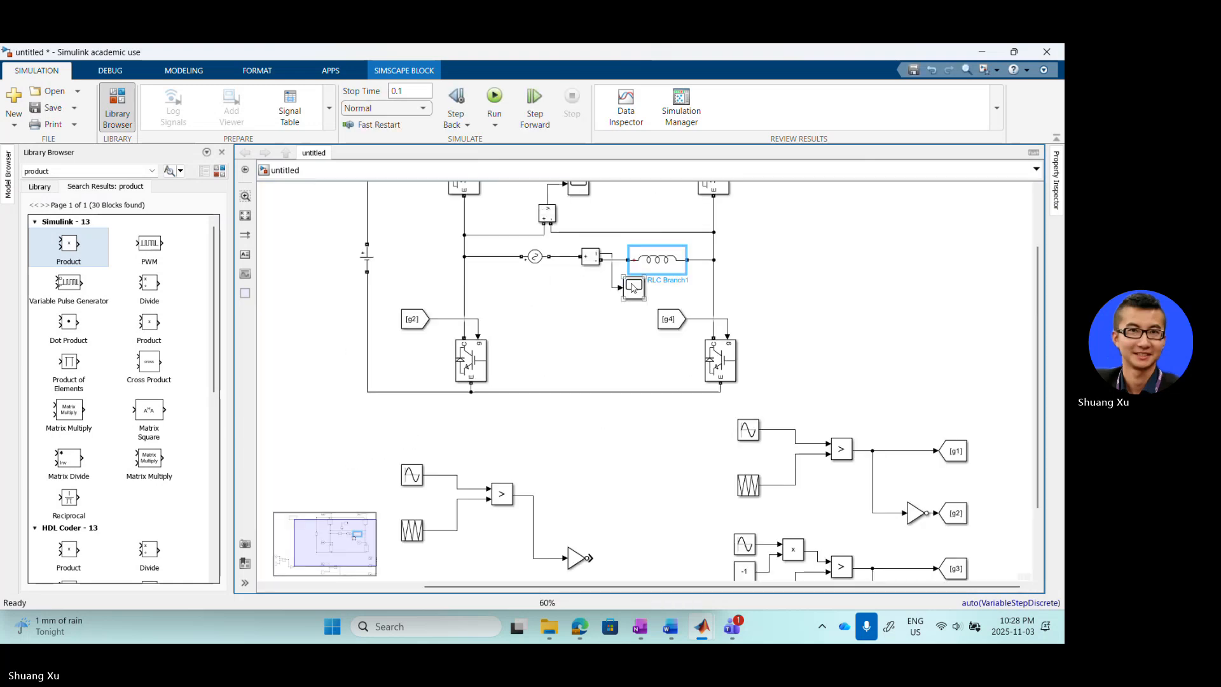
{"action": "double_click", "coordinate": [634, 298]}
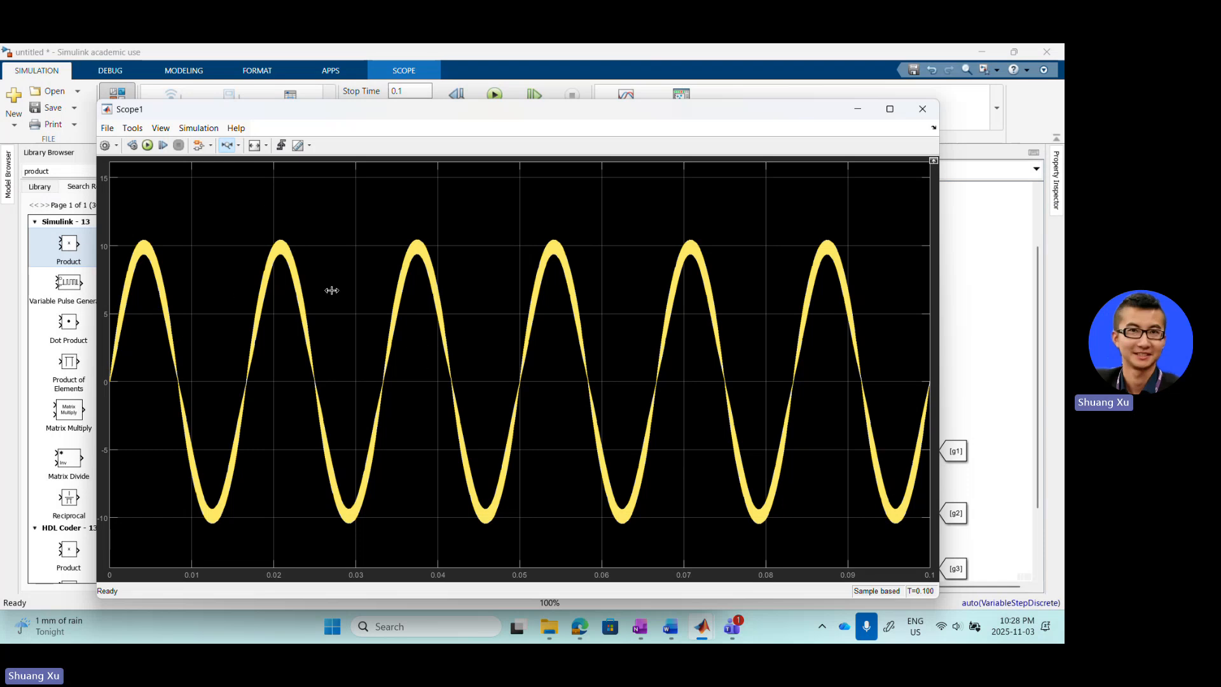
{"action": "left_click", "coordinate": [971, 274]}
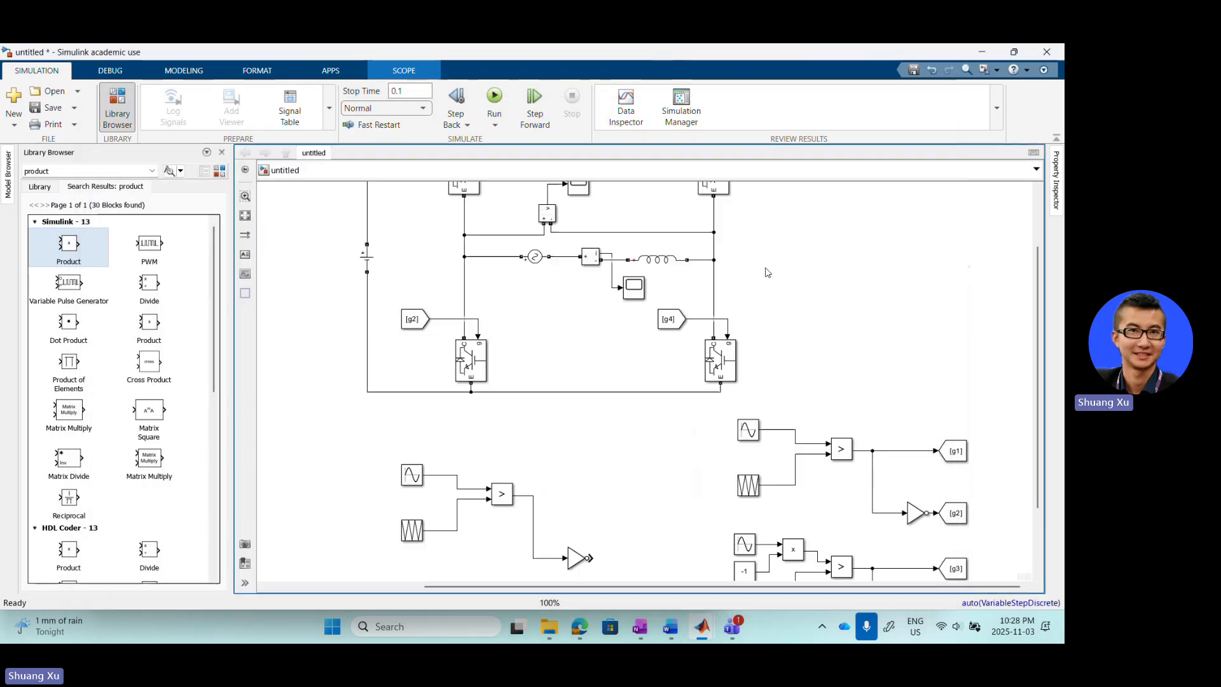
{"action": "scroll", "coordinate": [500, 342], "scroll_direction": "down", "scroll_amount": 3}
- Launch powergui's FFT Analyzer and update the signal data from the latest run
{"action": "scroll", "coordinate": [339, 246], "scroll_direction": "up", "scroll_amount": 3}
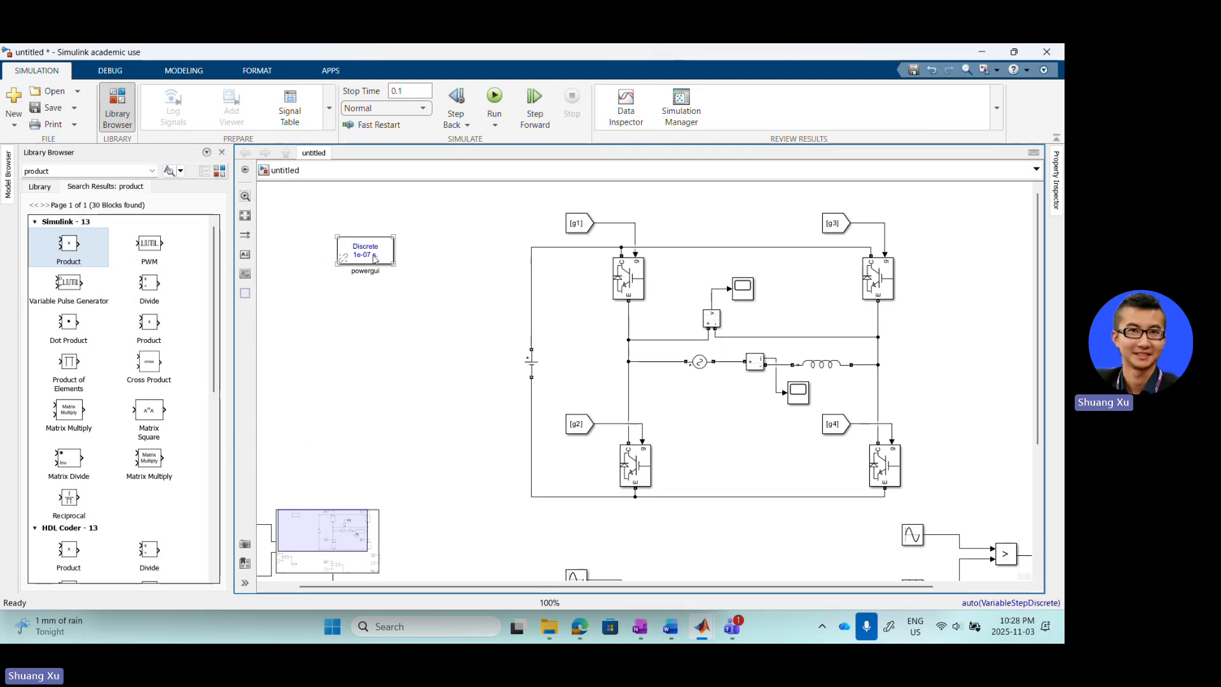
{"action": "double_click", "coordinate": [339, 246]}
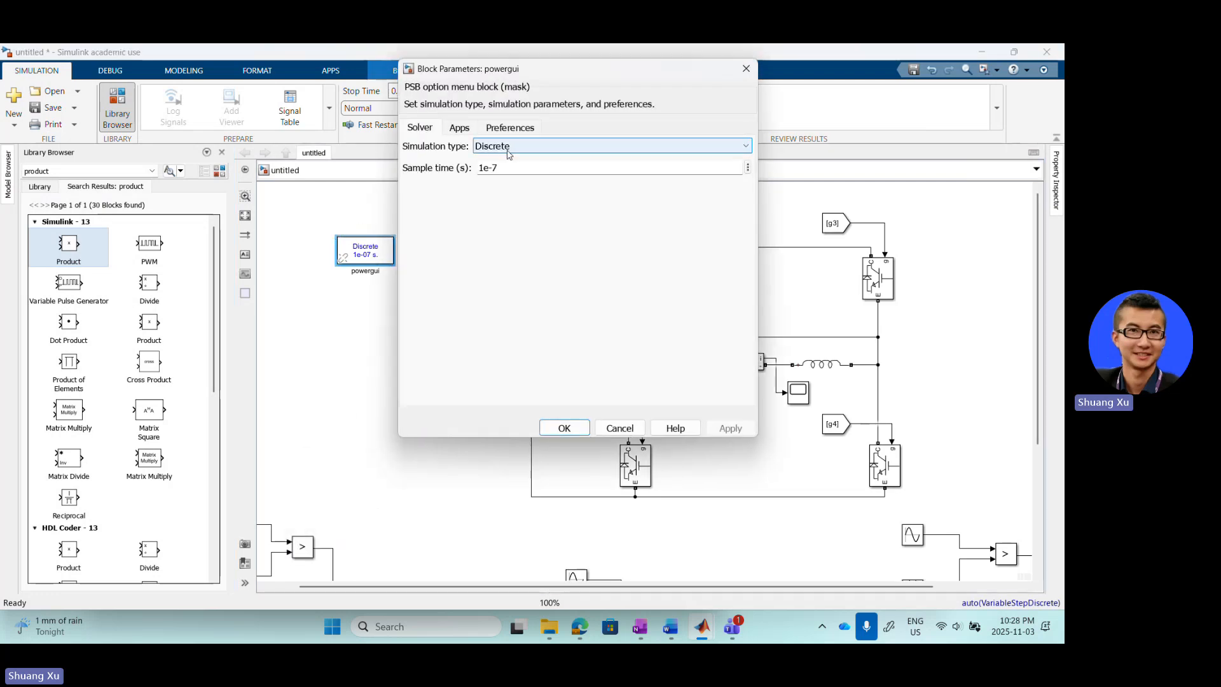
{"action": "left_click", "coordinate": [459, 127]}
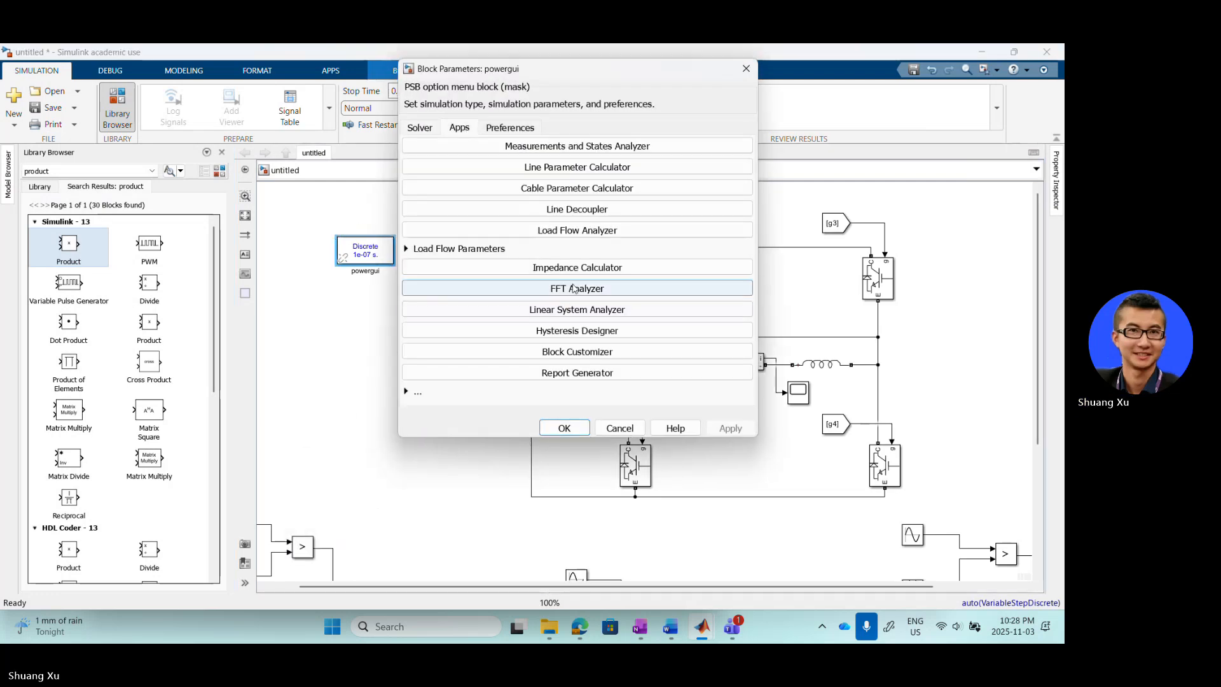
{"action": "left_click", "coordinate": [575, 288]}
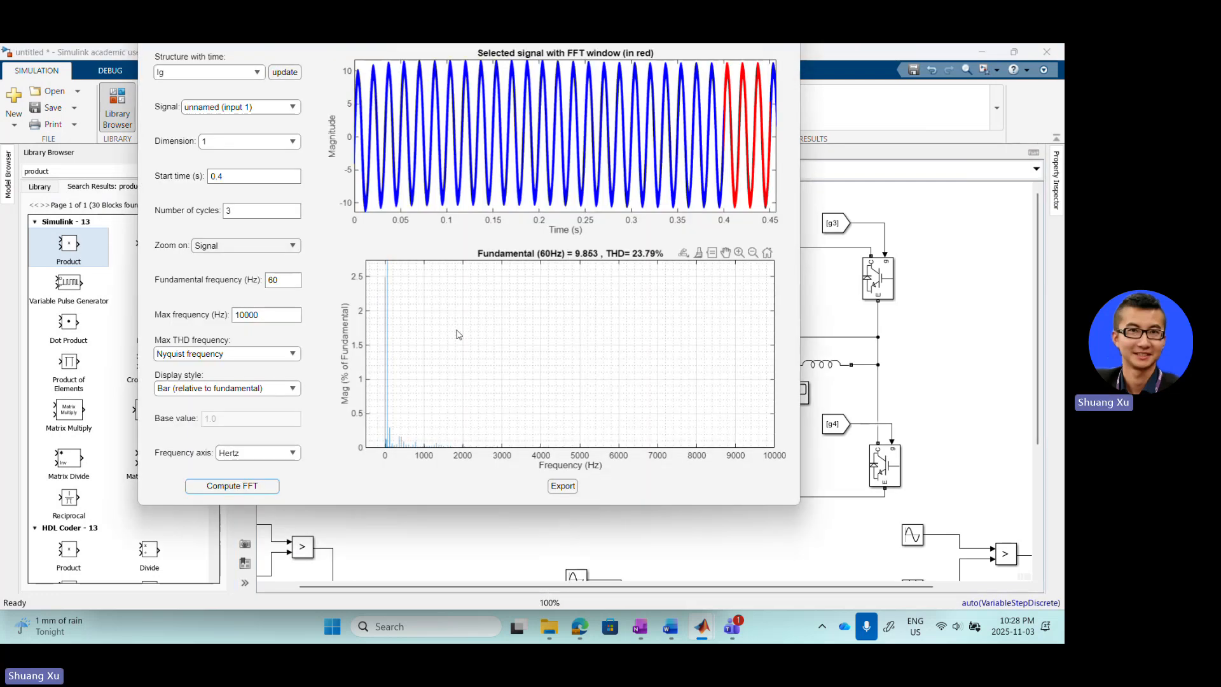
{"action": "left_click", "coordinate": [291, 72]}
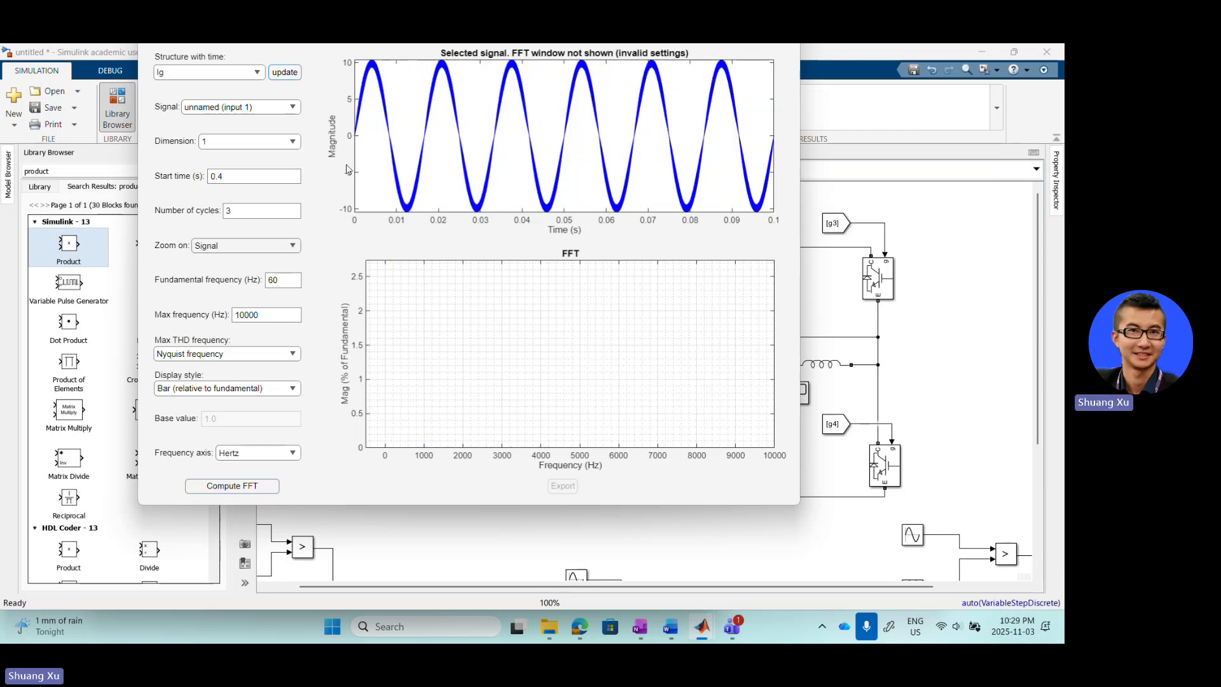
{"action": "left_click", "coordinate": [246, 488]}
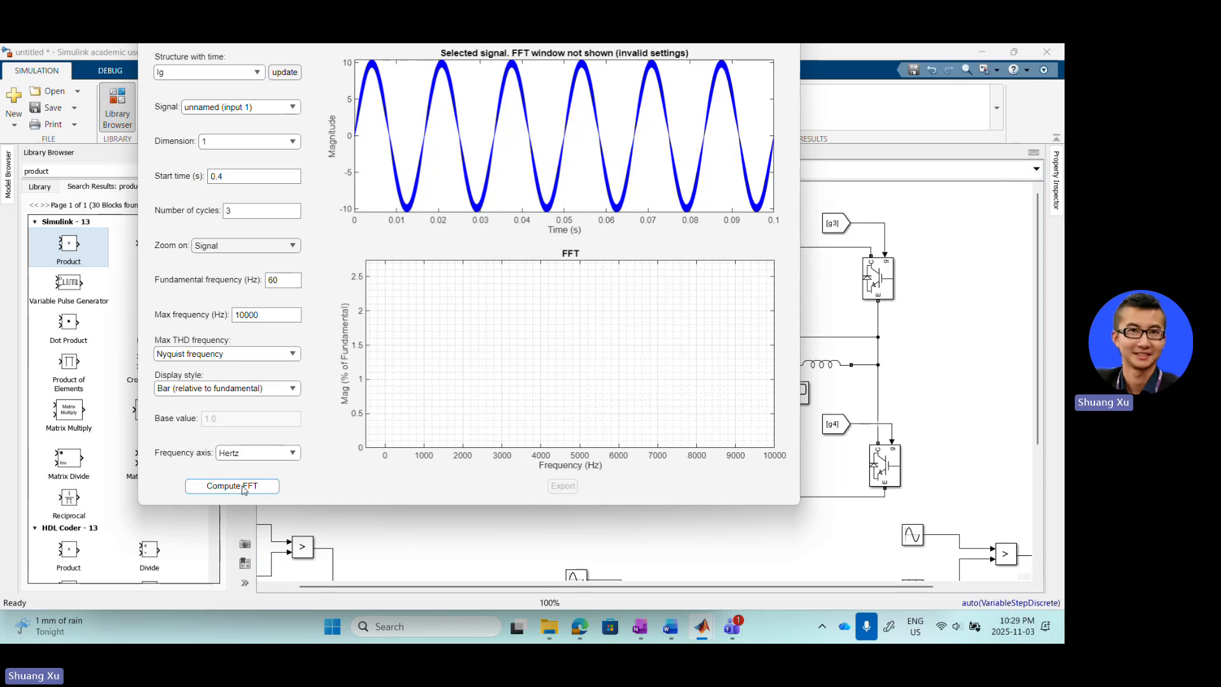
- Compute the Ig FFT from 0 s over 3 cycles: 9.887 at 60 Hz, 6.52% THD
{"action": "left_click", "coordinate": [234, 173]}
{"action": "key", "text": "Tab"}
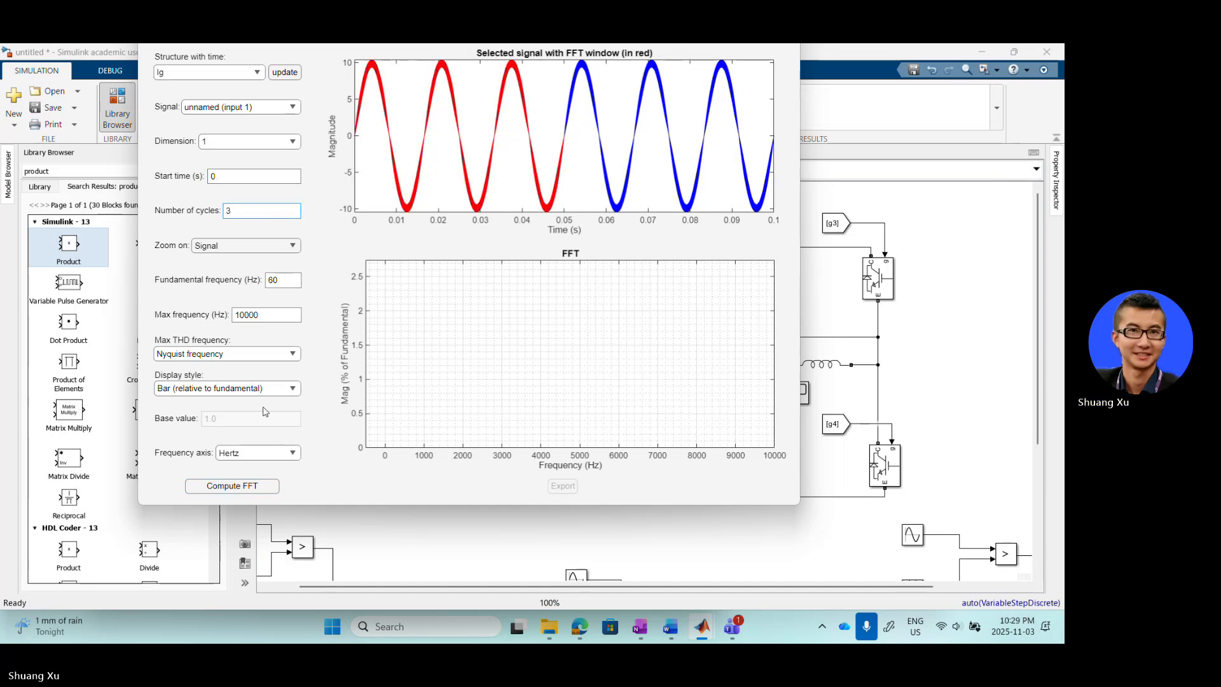
{"action": "left_click", "coordinate": [244, 488]}
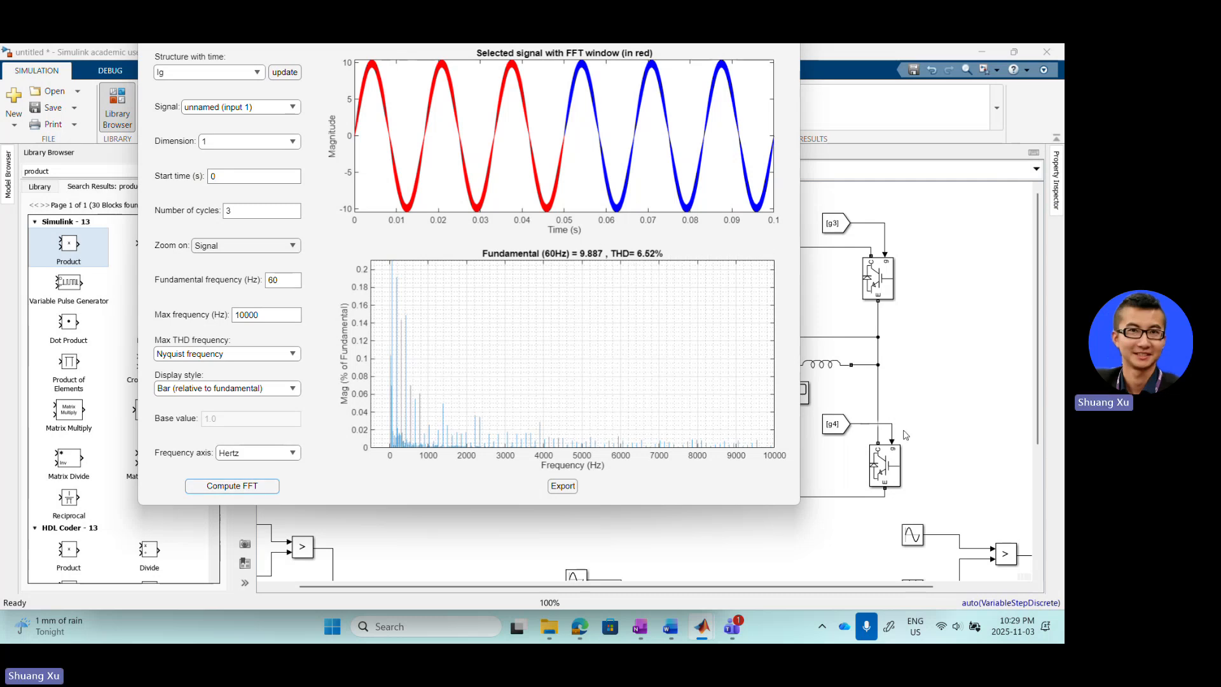
{"action": "left_click", "coordinate": [954, 358]}
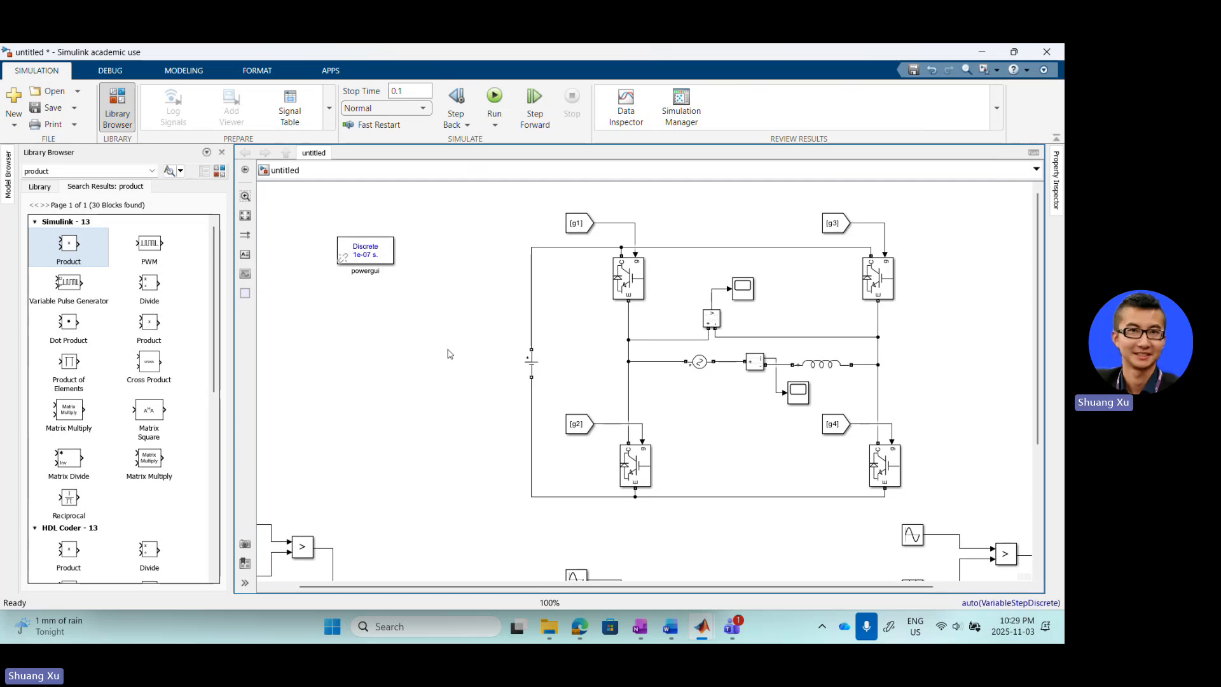
- Set Repeating Sequence2's time values to [0 0.5*1/1000 1/1000] and apply
{"action": "scroll", "coordinate": [444, 337], "scroll_direction": "down", "scroll_amount": 3}
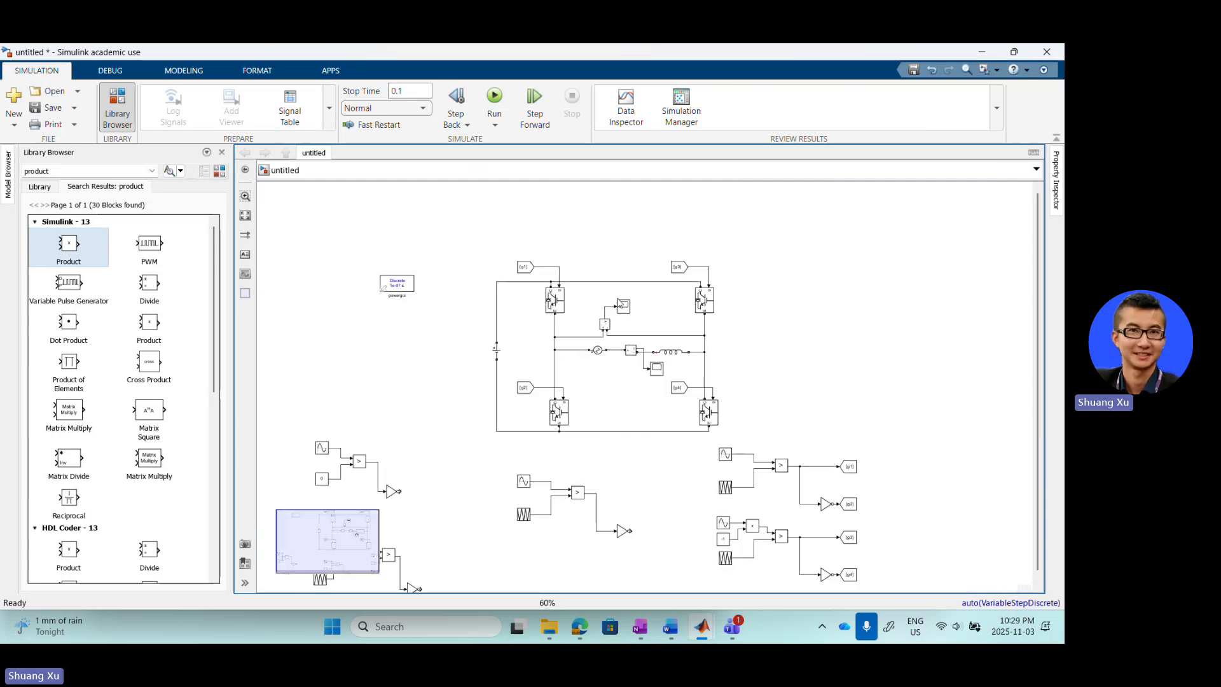
{"action": "scroll", "coordinate": [685, 422], "scroll_direction": "up", "scroll_amount": 5}
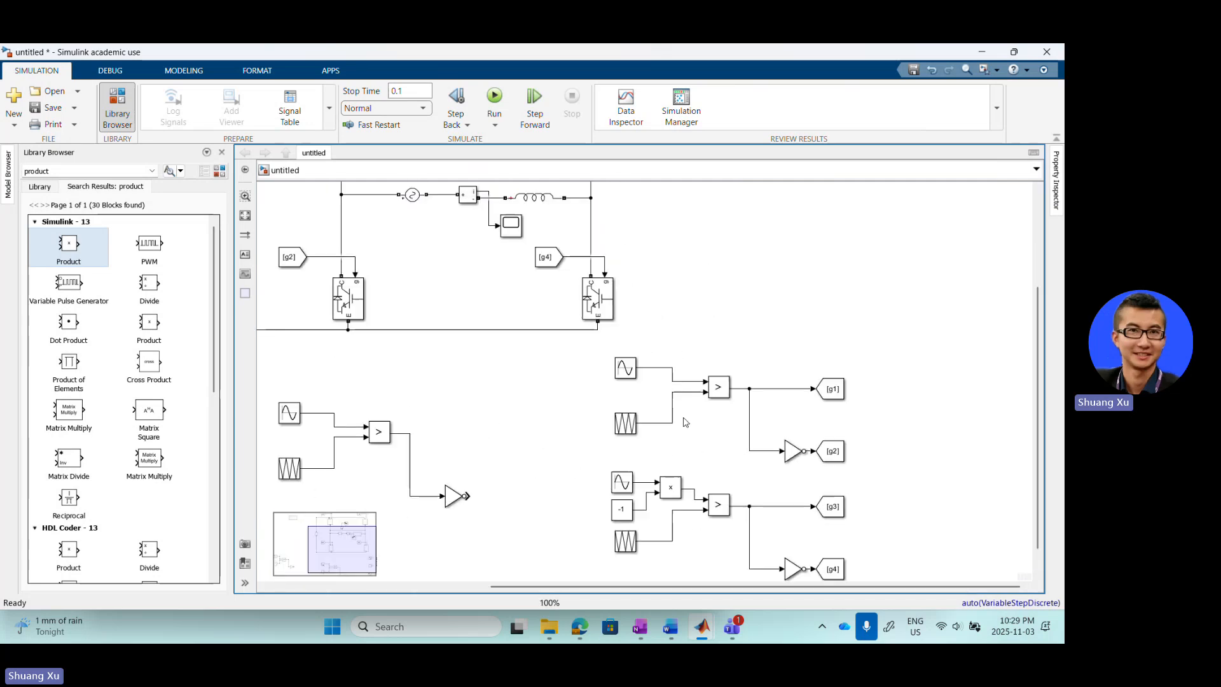
{"action": "scroll", "coordinate": [686, 372], "scroll_direction": "down", "scroll_amount": 3}
{"action": "scroll", "coordinate": [642, 379], "scroll_direction": "up", "scroll_amount": 4}
{"action": "left_click", "coordinate": [643, 377]}
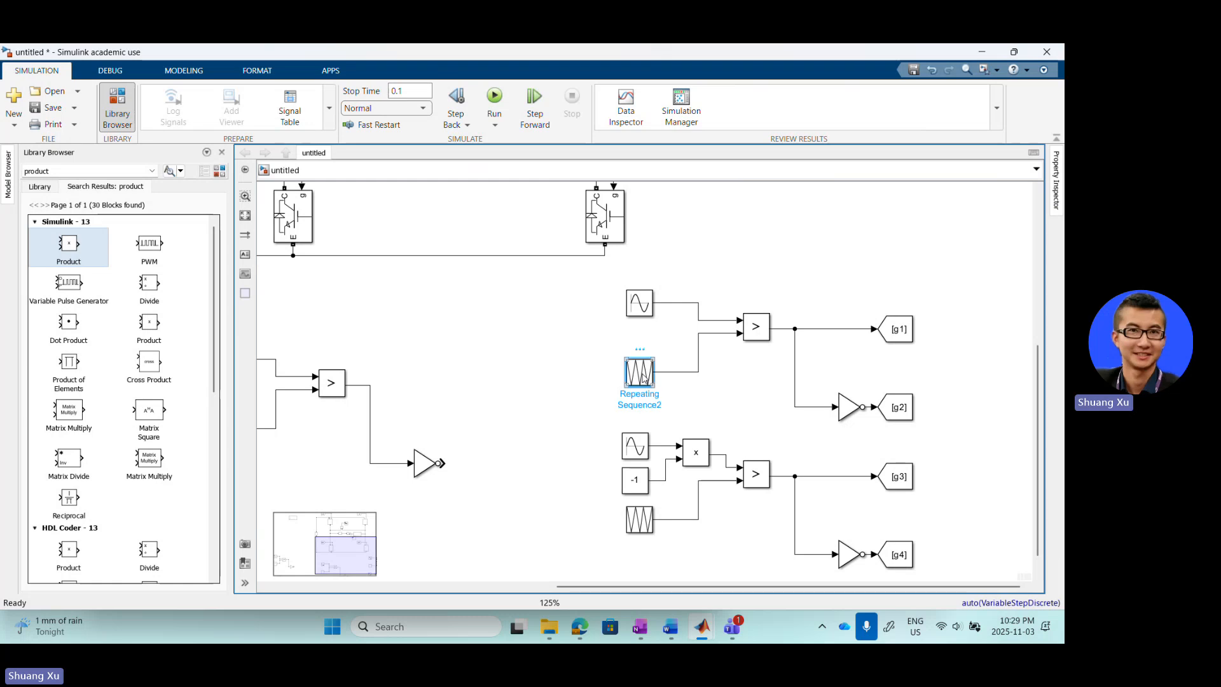
{"action": "double_click", "coordinate": [643, 377]}
{"action": "left_click", "coordinate": [717, 380]}
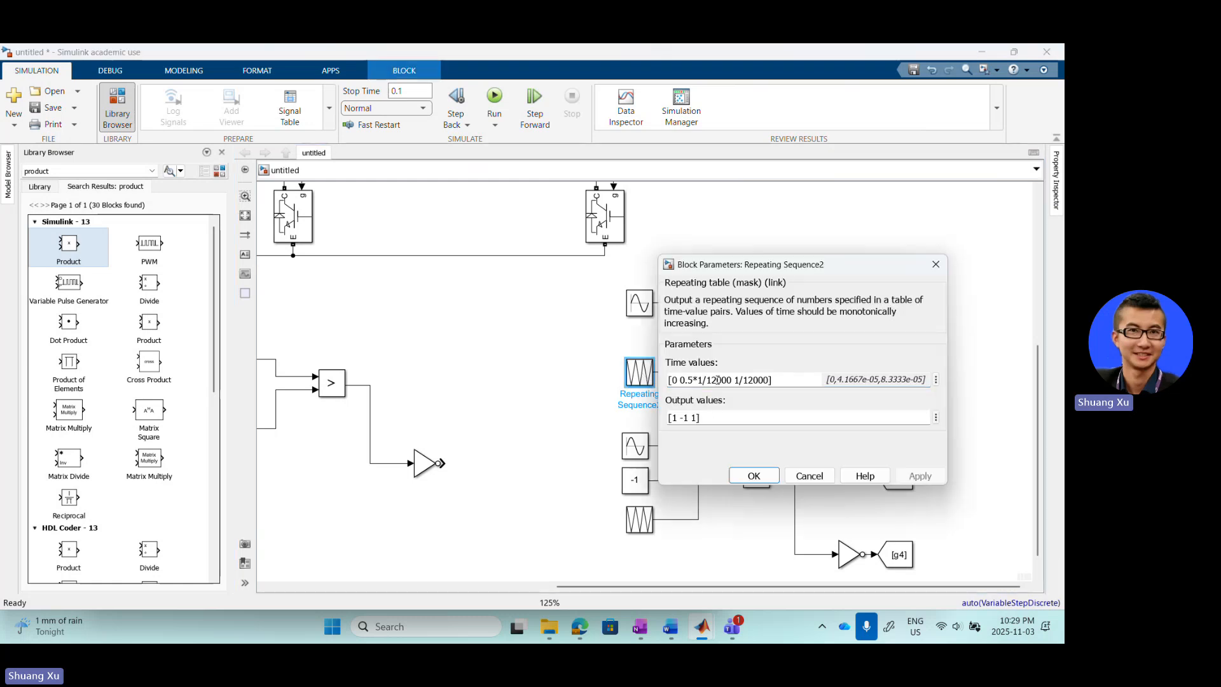
{"action": "key", "text": "BackSpace"}
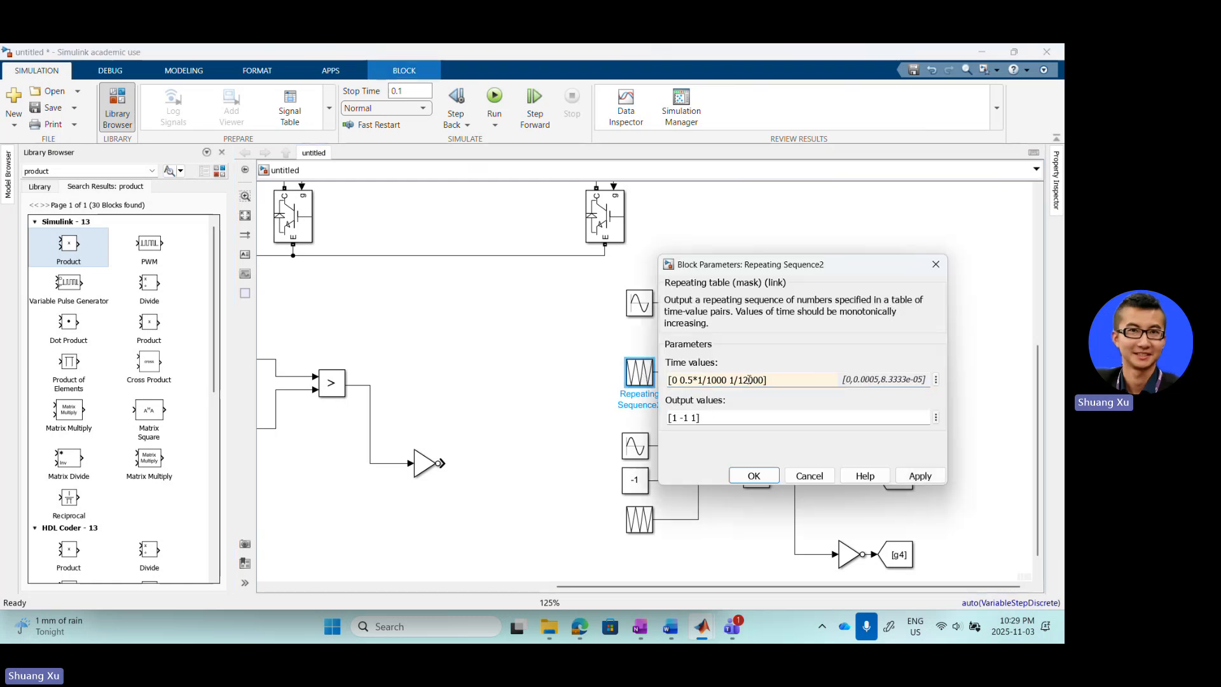
{"action": "key", "text": "BackSpace"}
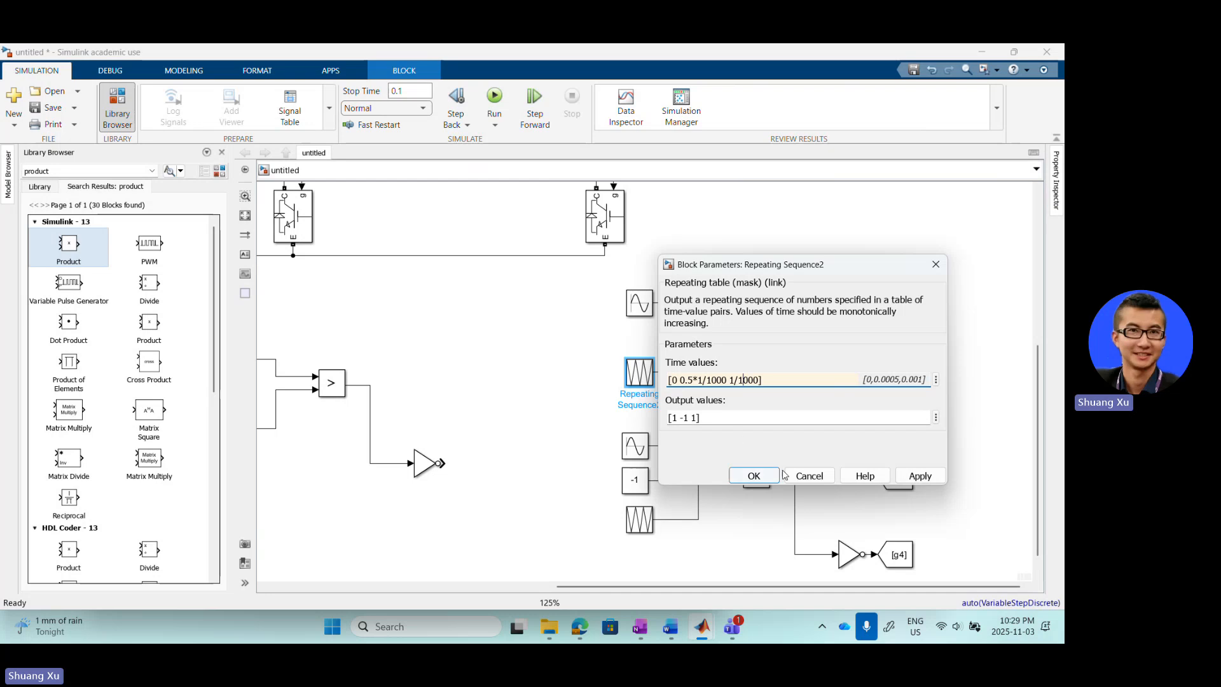
{"action": "left_click", "coordinate": [916, 475]}
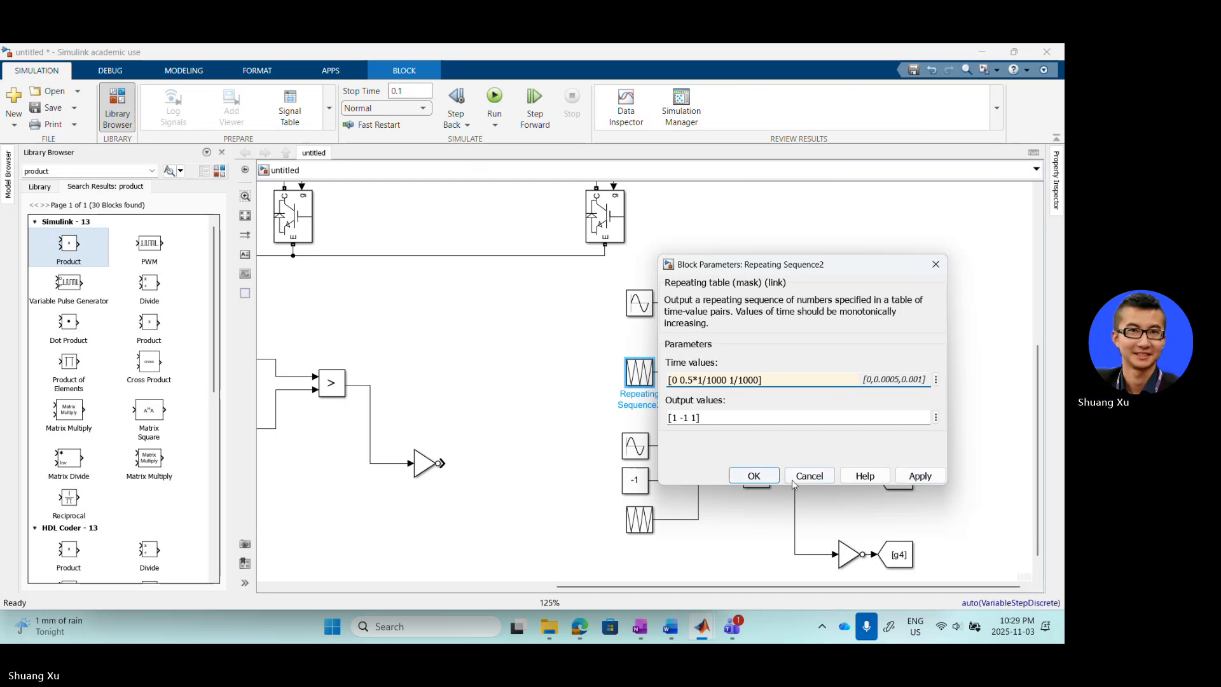
{"action": "left_click", "coordinate": [769, 476]}
- Give Repeating Sequence3 the same [0 0.5*1/1000 1/1000] time values
{"action": "double_click", "coordinate": [639, 519]}
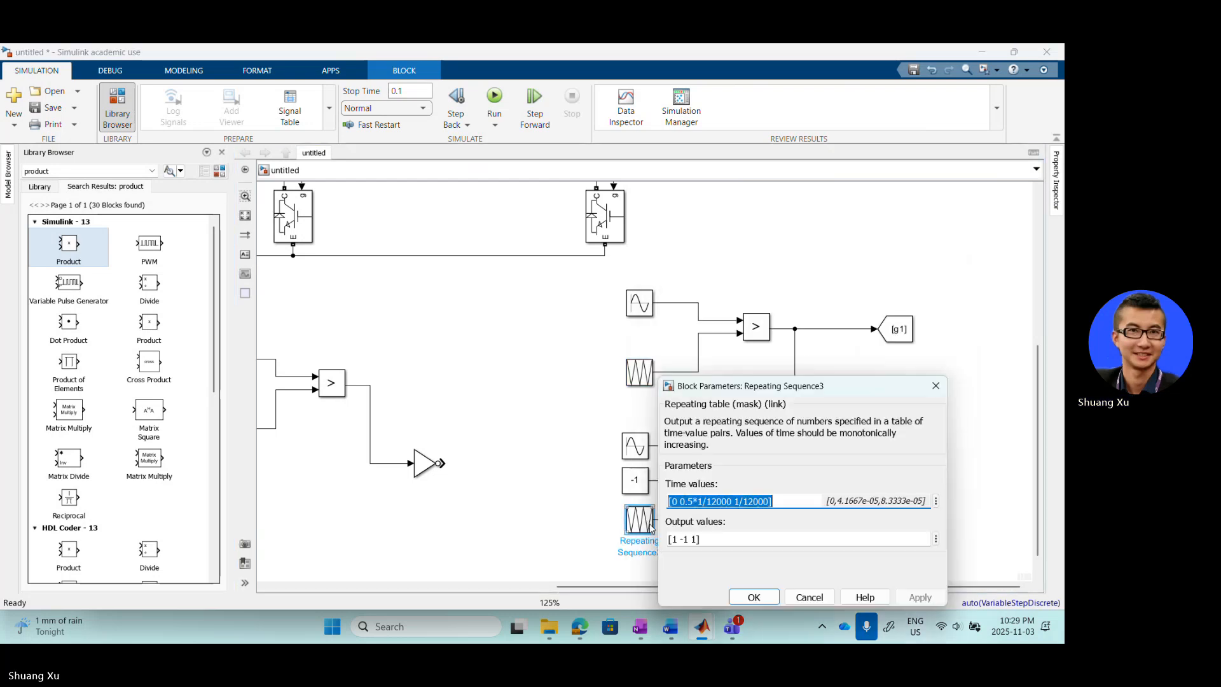
{"action": "left_click", "coordinate": [718, 501]}
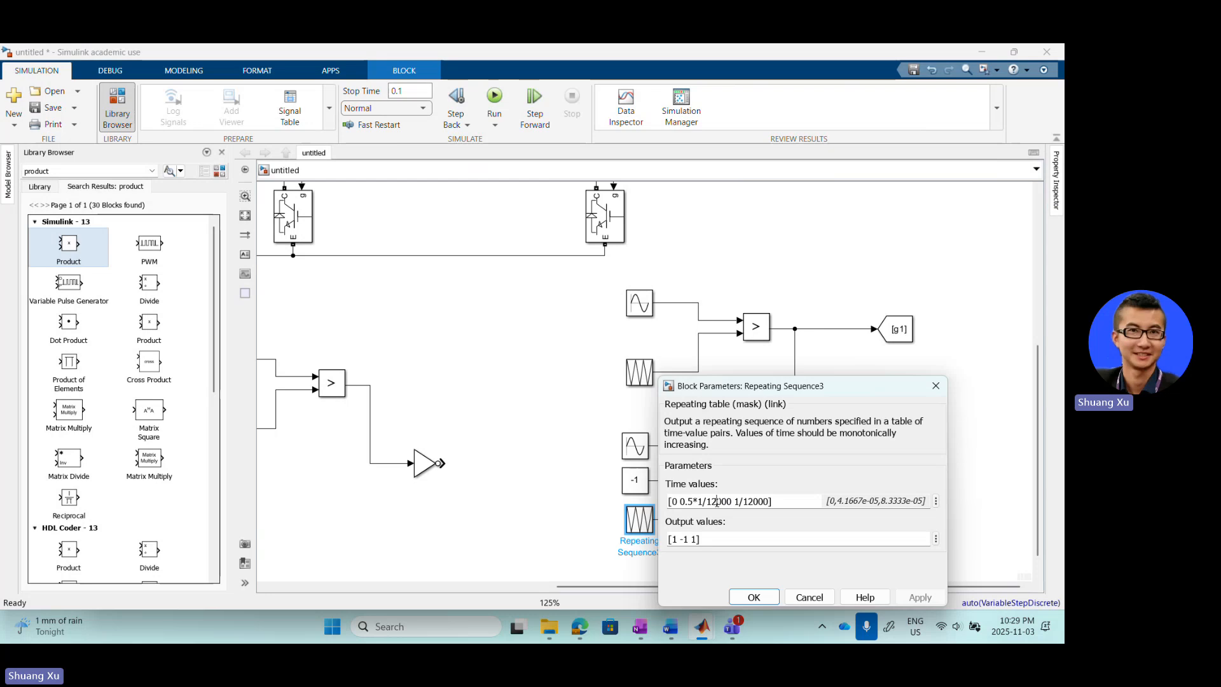
{"action": "key", "text": "BackSpace"}
{"action": "key", "text": "BackSpace"}
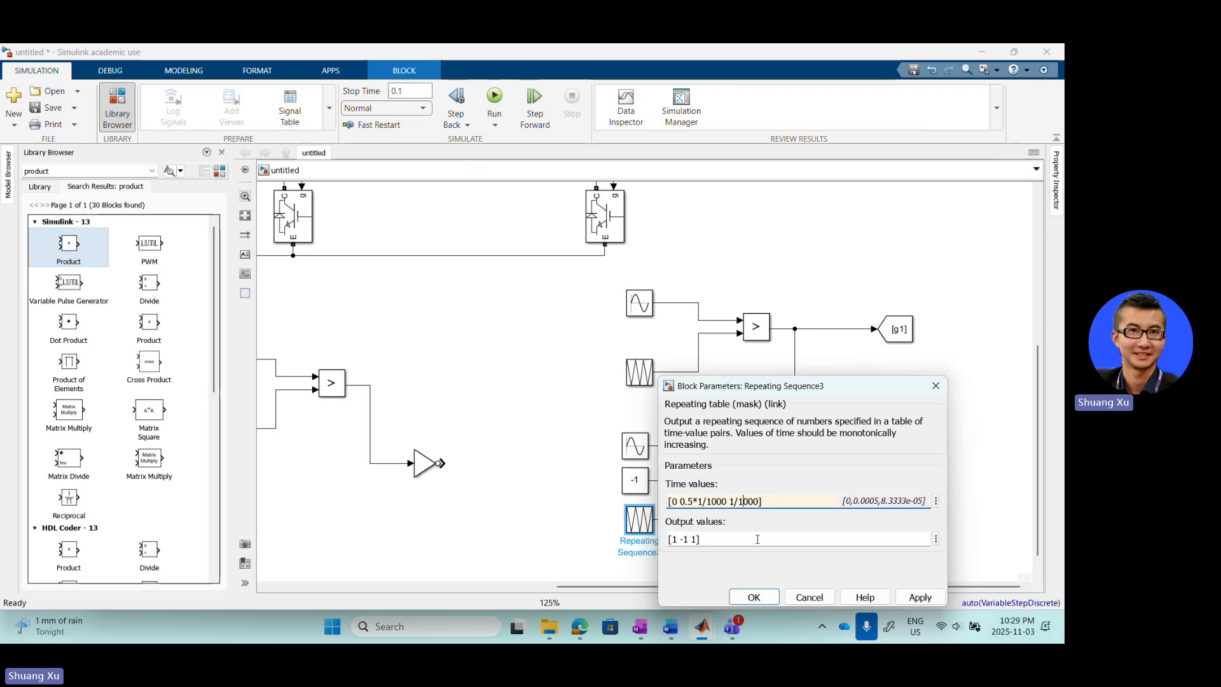
{"action": "left_click", "coordinate": [754, 597]}
- Run the simulation with 1 kHz carriers and view the ±200 output-voltage pulses on the scope
{"action": "scroll", "coordinate": [749, 509], "scroll_direction": "down", "scroll_amount": 3}
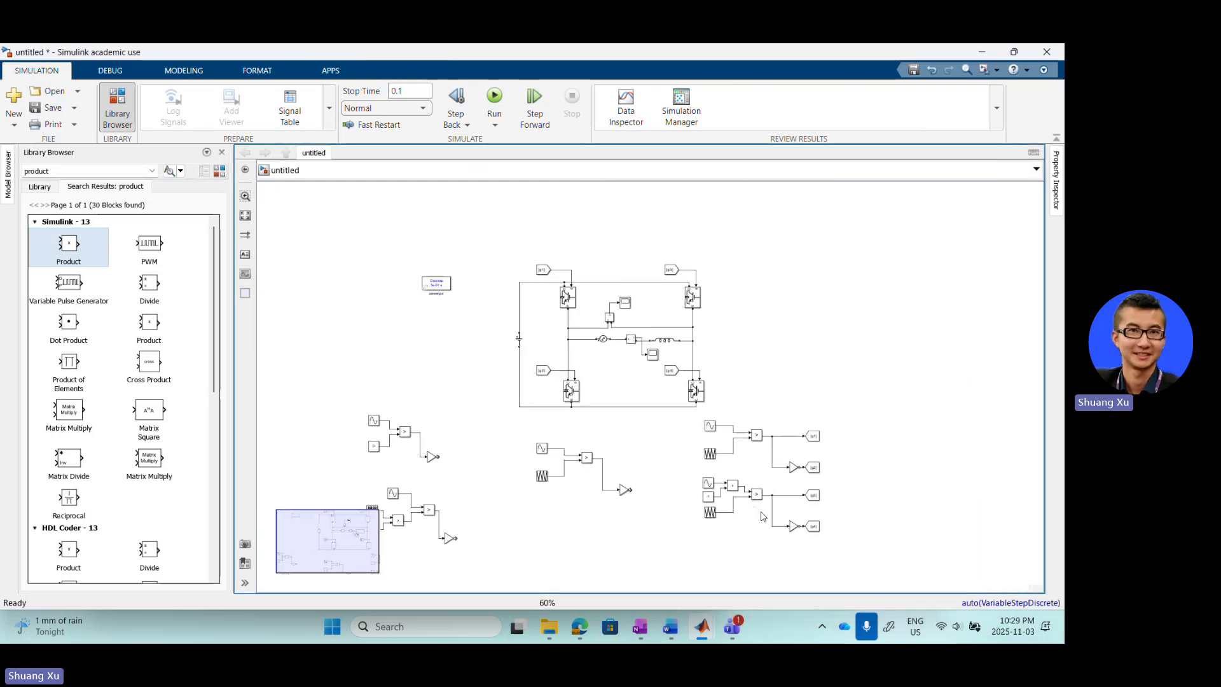
{"action": "scroll", "coordinate": [623, 312], "scroll_direction": "up", "scroll_amount": 1}
{"action": "left_click", "coordinate": [630, 317]}
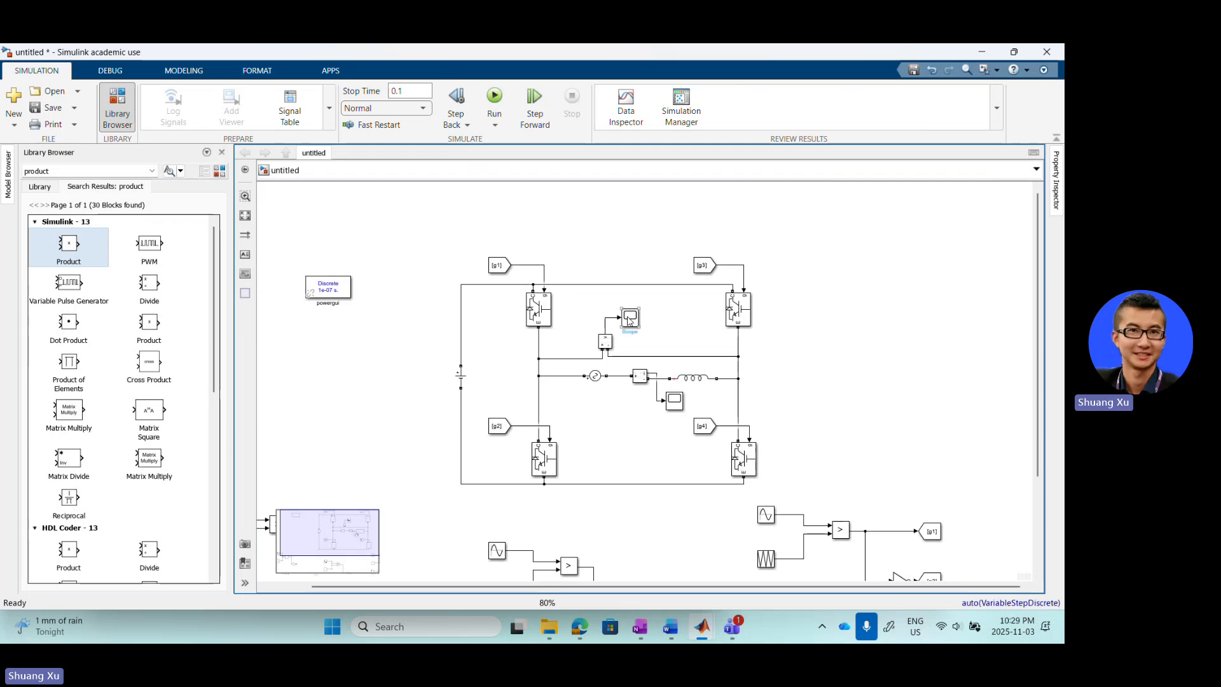
{"action": "left_click", "coordinate": [494, 96]}
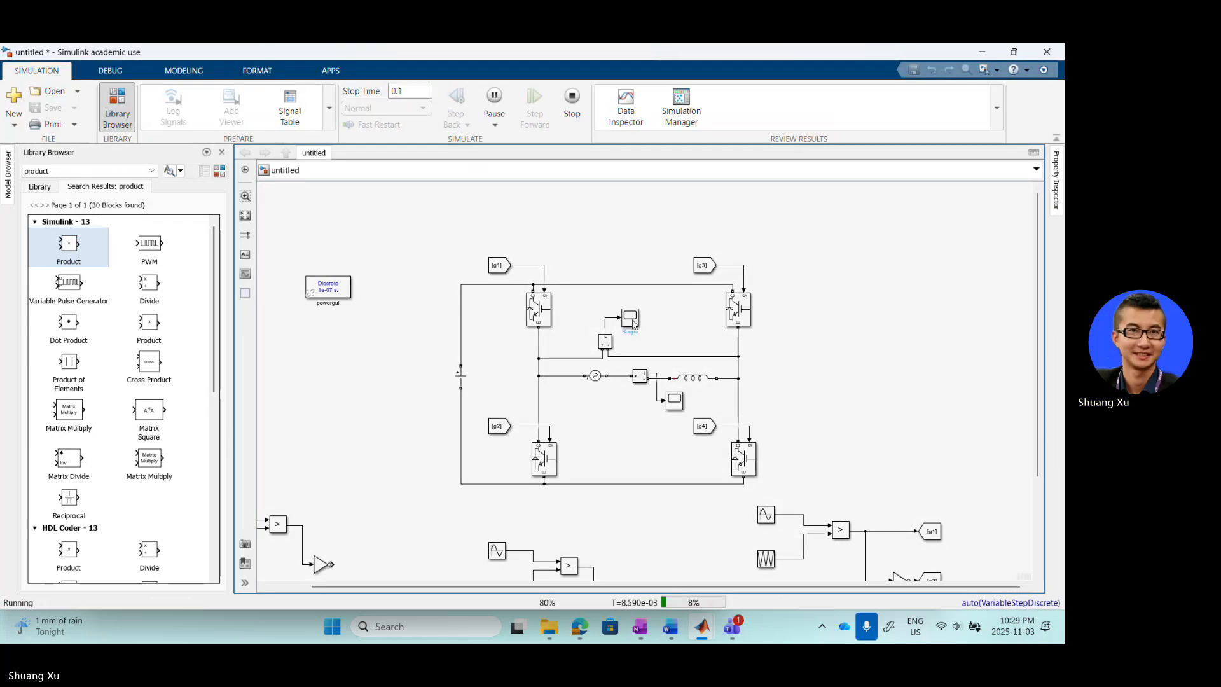
{"action": "double_click", "coordinate": [632, 319]}
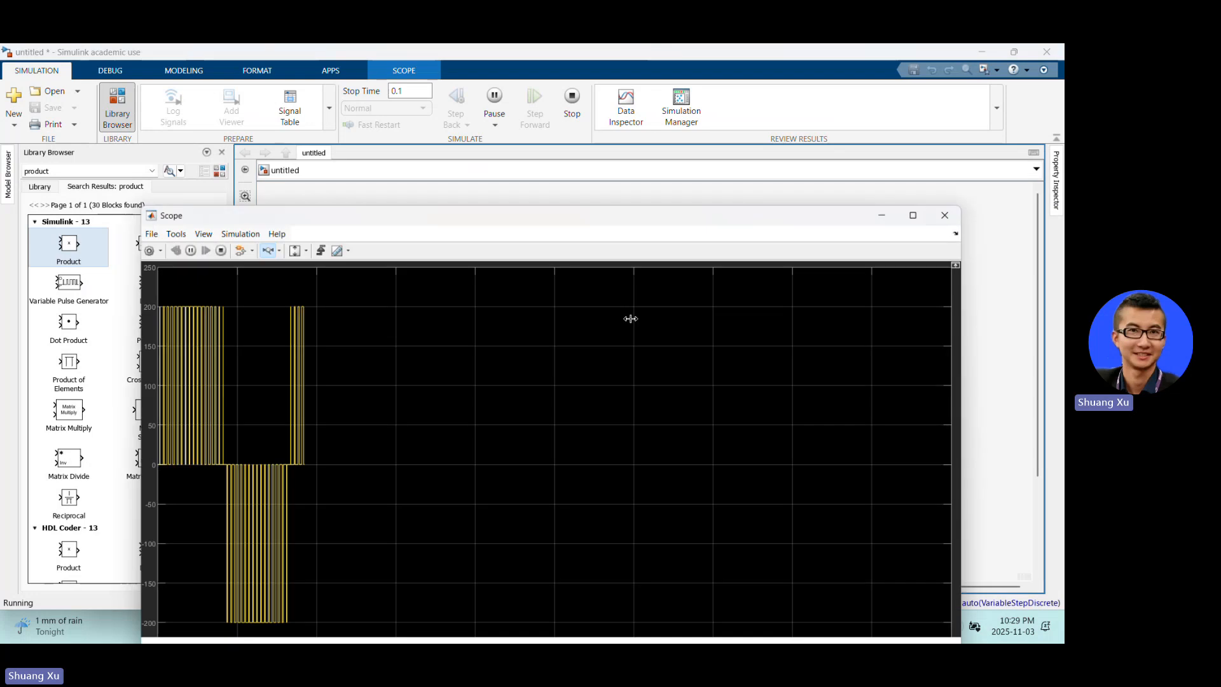
{"action": "left_click_drag", "start_coordinate": [604, 218], "coordinate": [657, 130]}
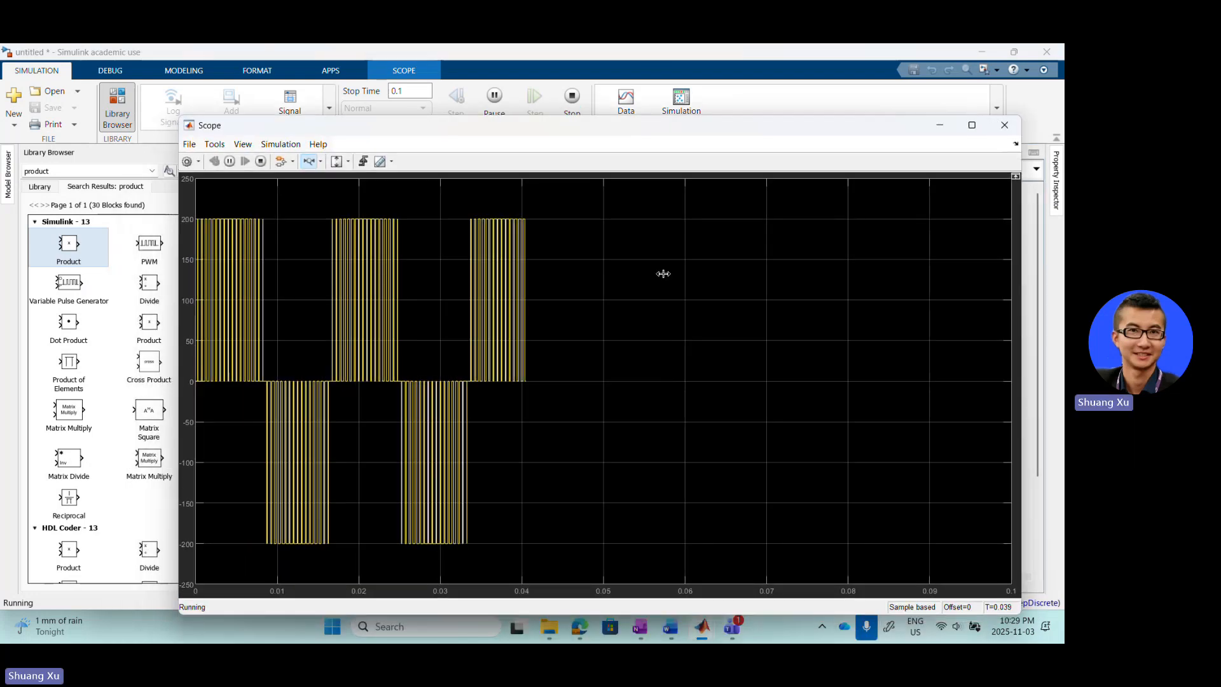
{"action": "left_click", "coordinate": [788, 60]}
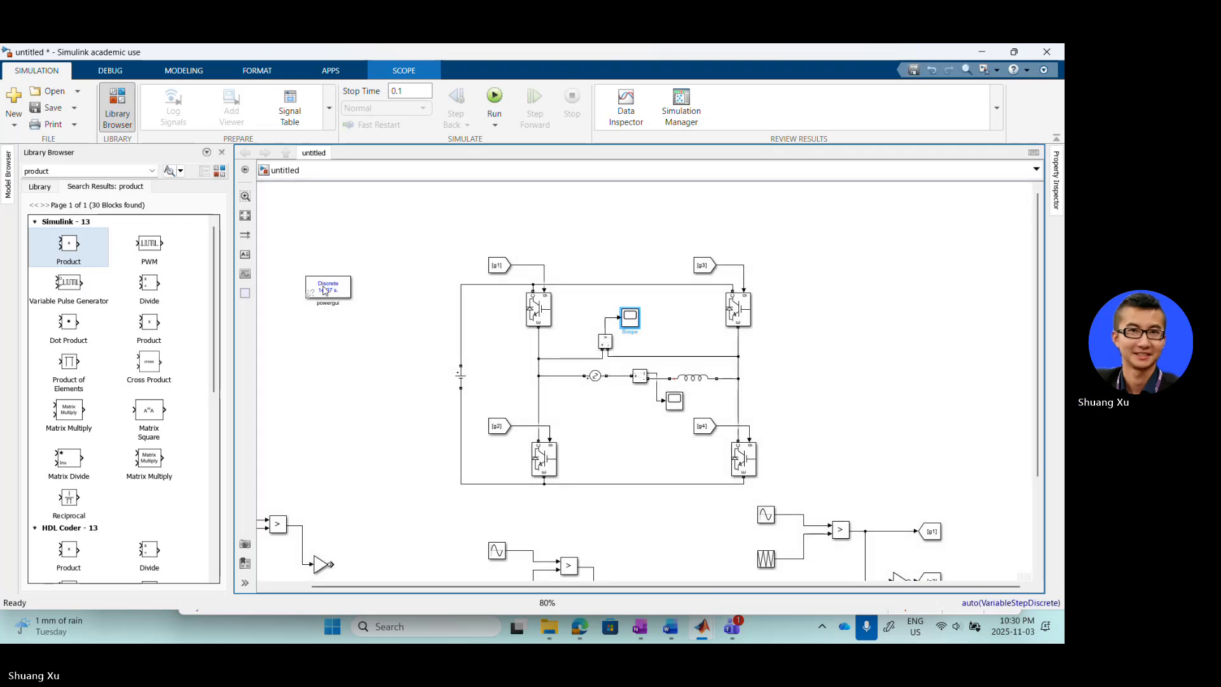
- Launch the FFT Analyzer from powergui's apps
{"action": "left_click", "coordinate": [324, 290]}
{"action": "double_click", "coordinate": [324, 290]}
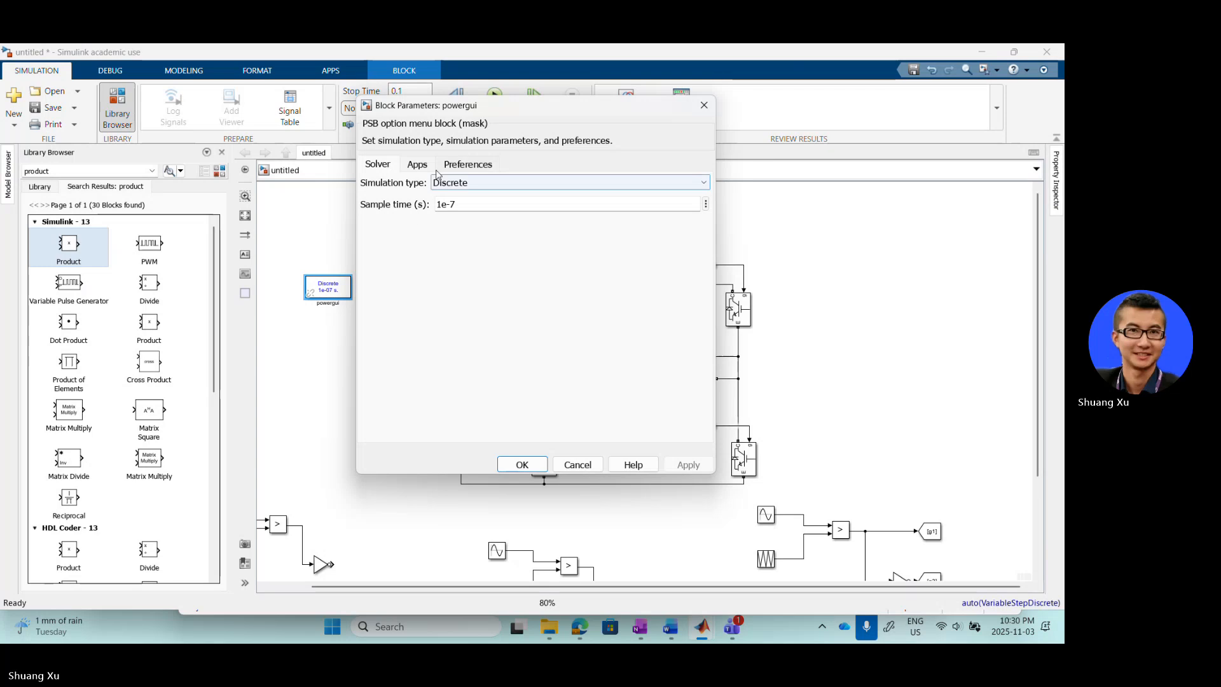
{"action": "left_click", "coordinate": [418, 164]}
{"action": "left_click", "coordinate": [565, 328]}
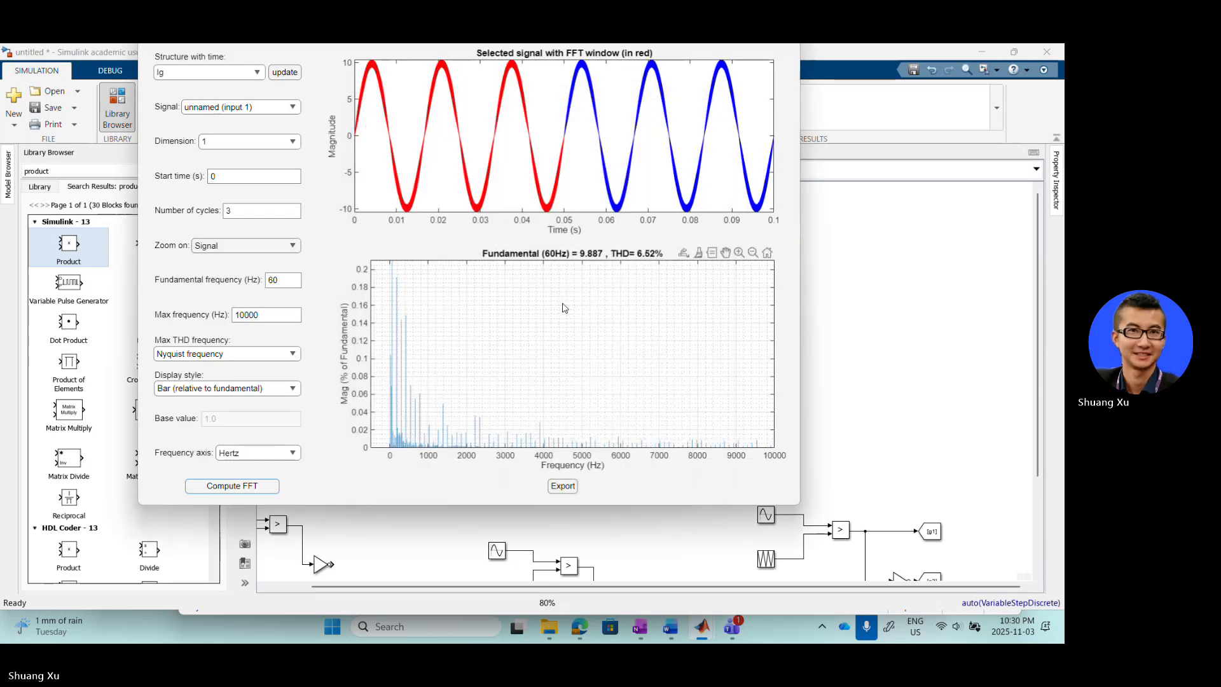
- Keep Ig as the analysed signal and refresh it with the latest simulation data
{"action": "left_click", "coordinate": [235, 73]}
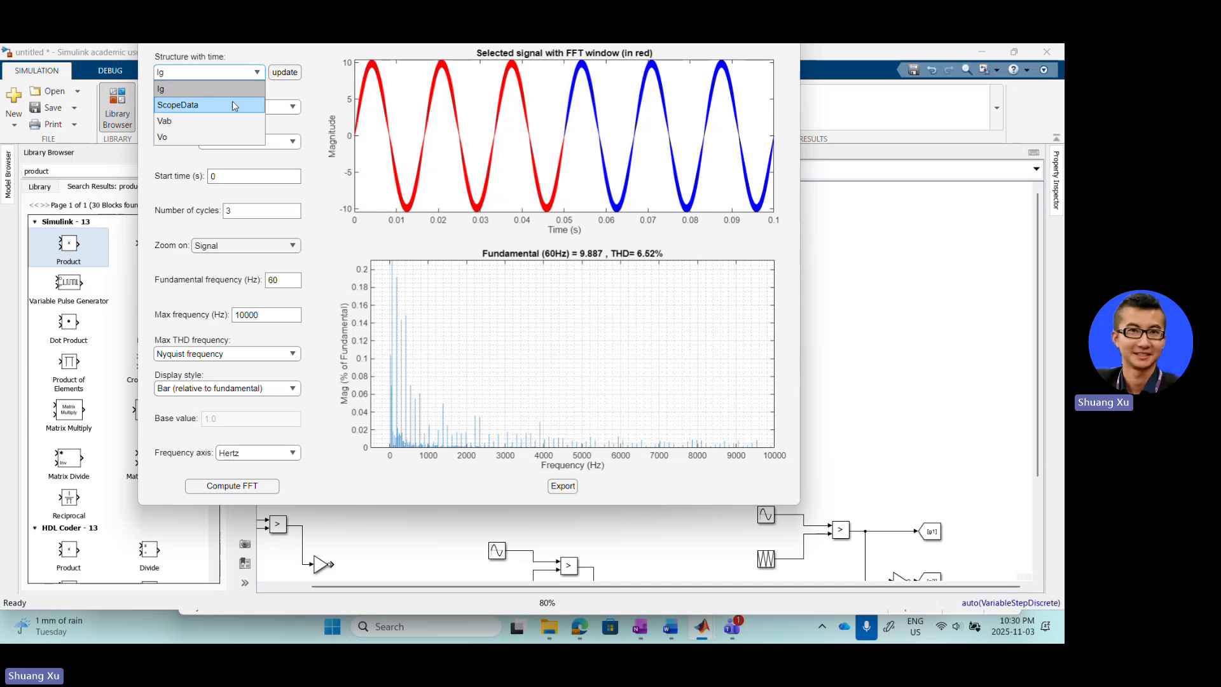
{"action": "left_click", "coordinate": [315, 96]}
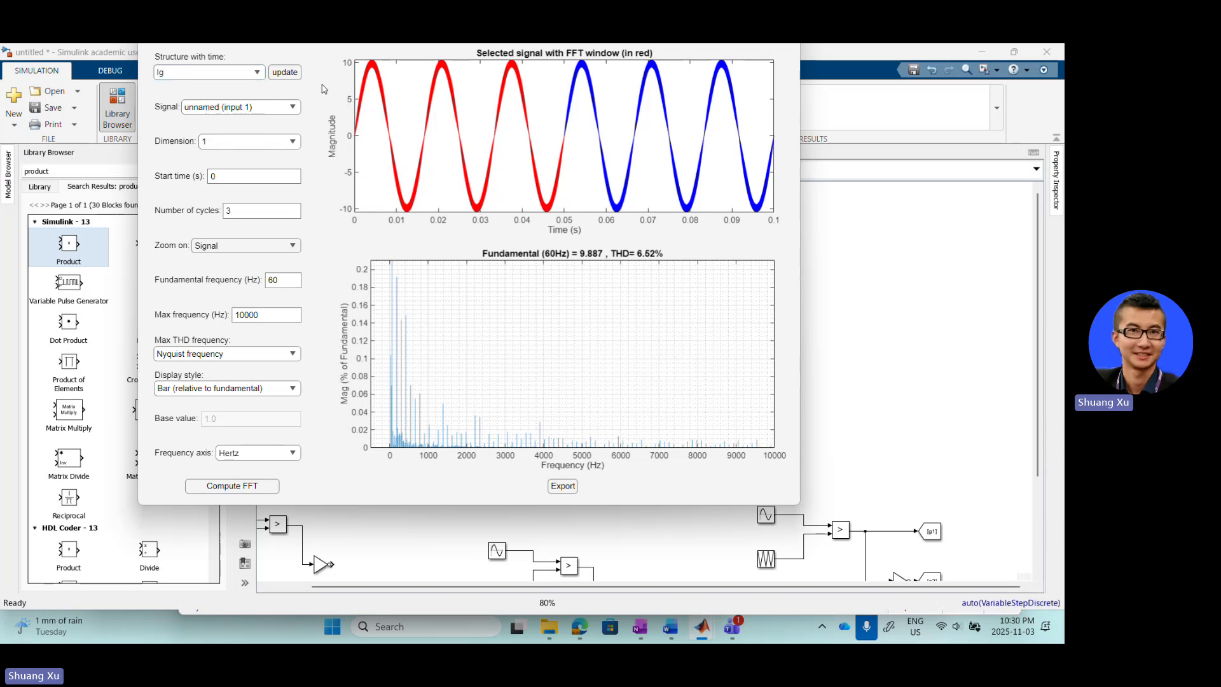
{"action": "left_click", "coordinate": [276, 73]}
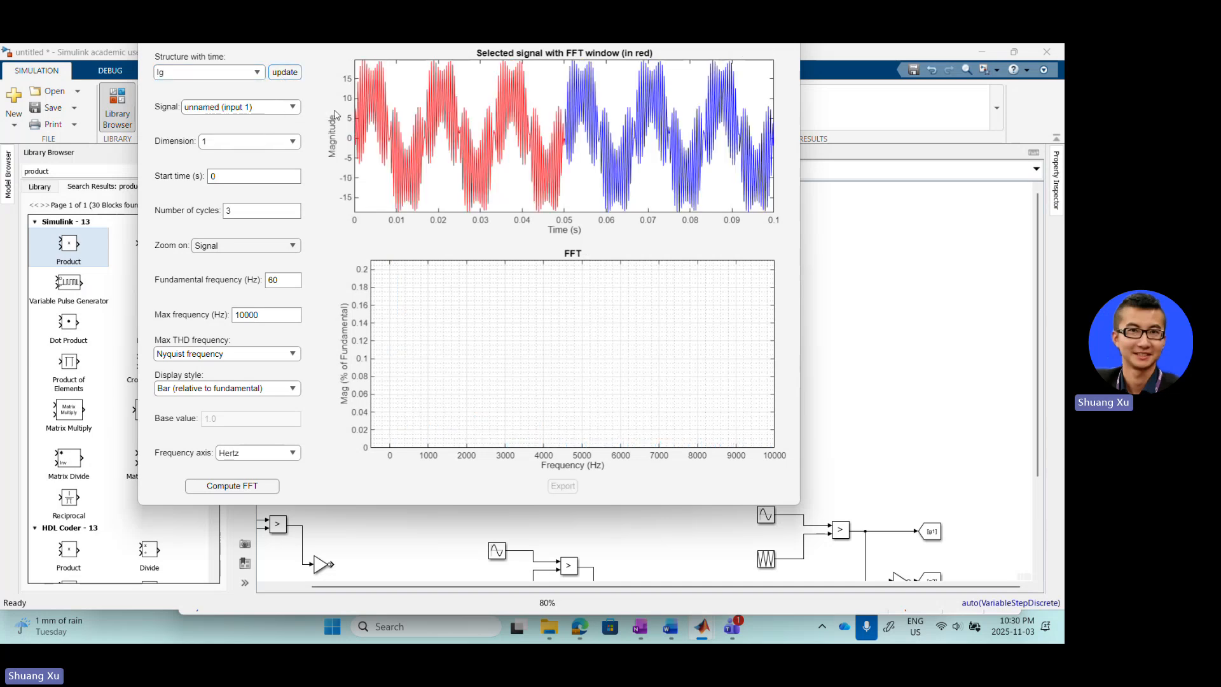
{"action": "left_click", "coordinate": [249, 75]}
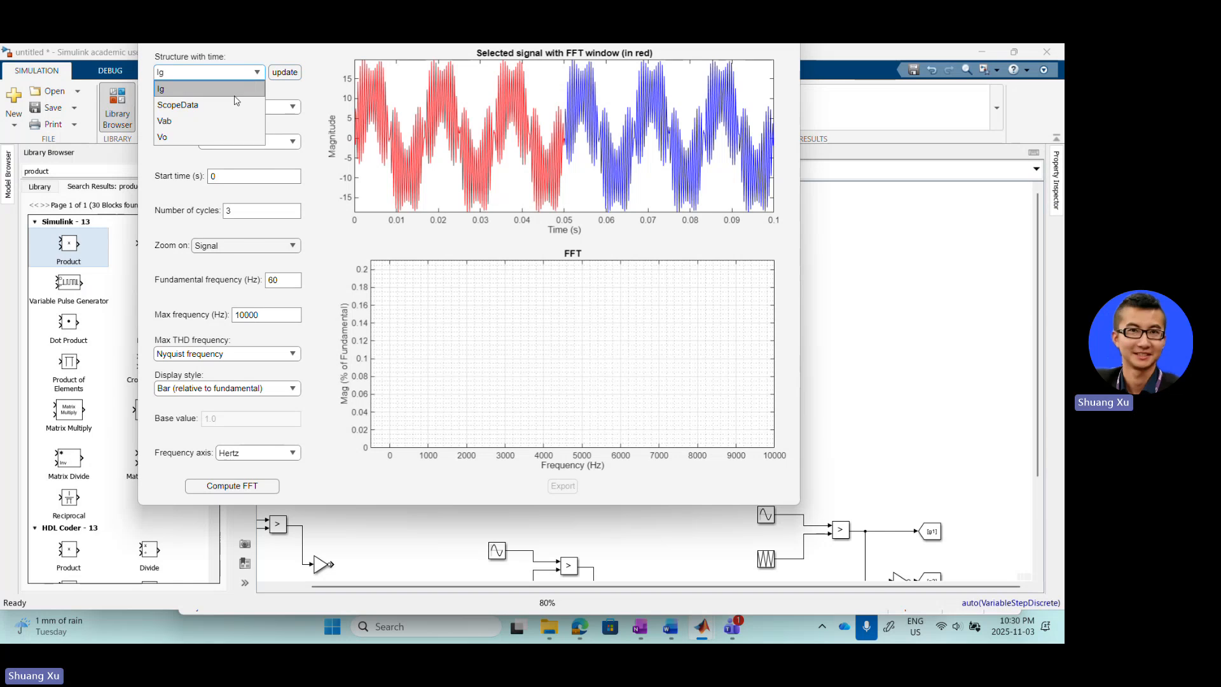
- Run the FFT on Vab (60 Hz fundamental 169.7, THD 70.74%), then return to the model
{"action": "left_click", "coordinate": [211, 121]}
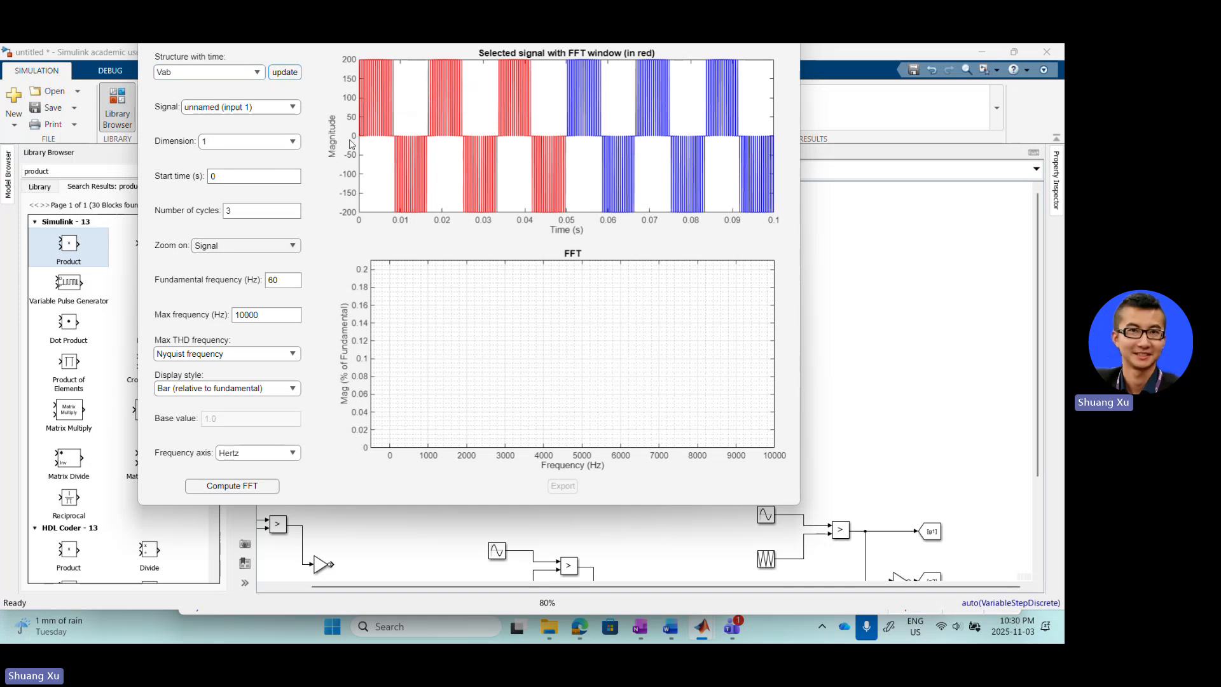
{"action": "left_click", "coordinate": [237, 487]}
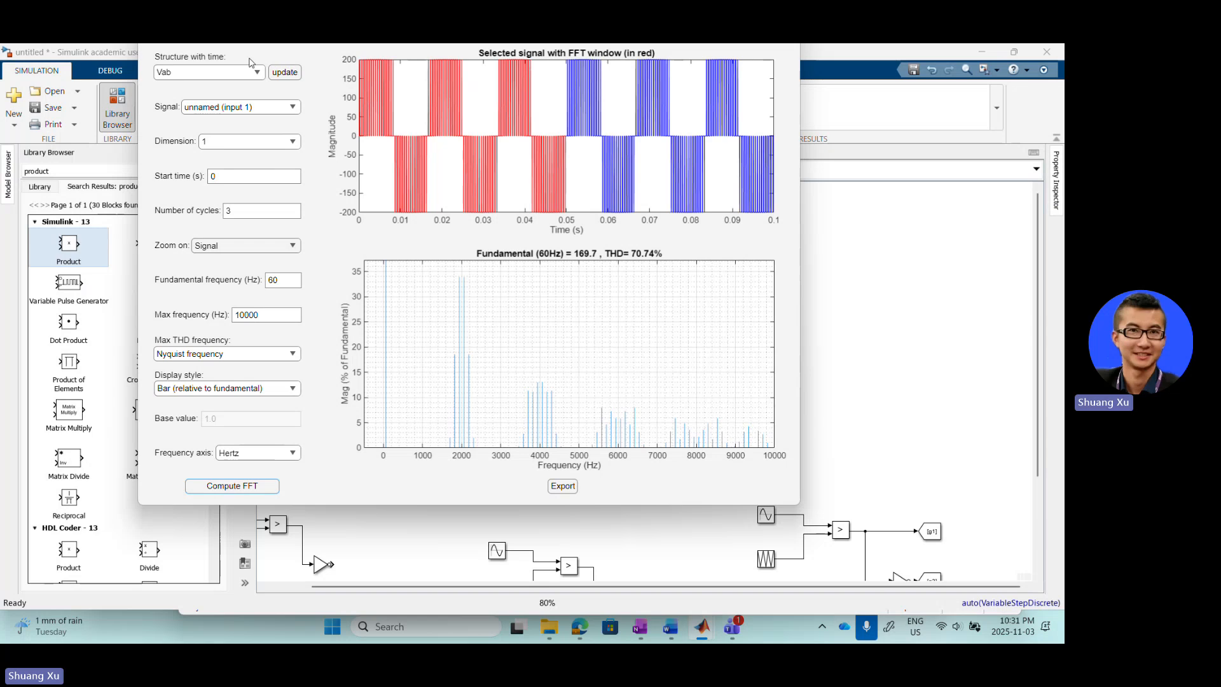
{"action": "left_click", "coordinate": [856, 355]}
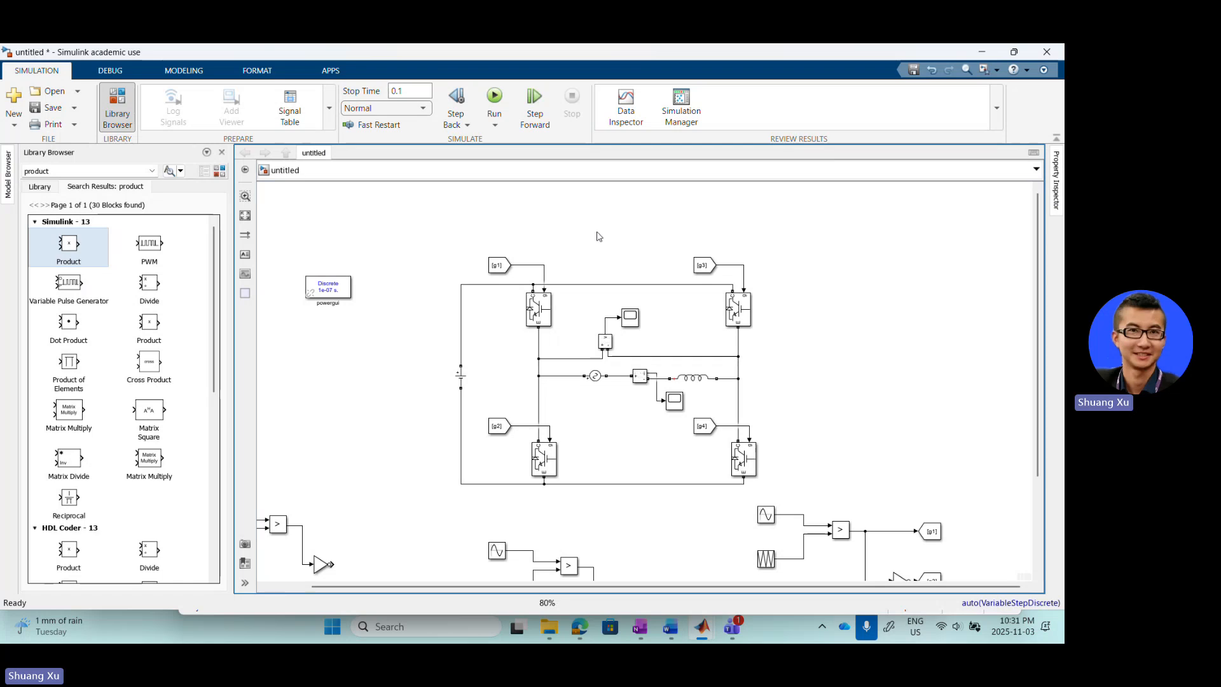
- Zoom out to the full inverter diagram, then bring up the Teams meeting's More options menu
{"action": "scroll", "coordinate": [598, 237], "scroll_direction": "down", "scroll_amount": 3}
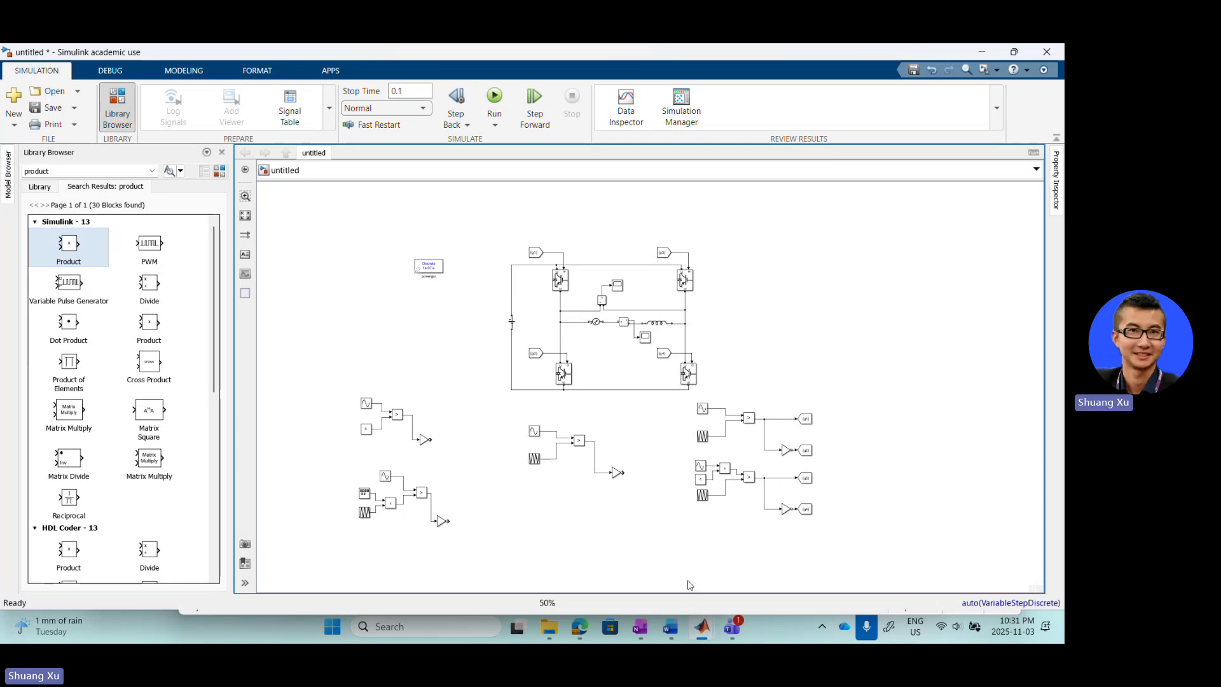
{"action": "mouse_move", "coordinate": [736, 632]}
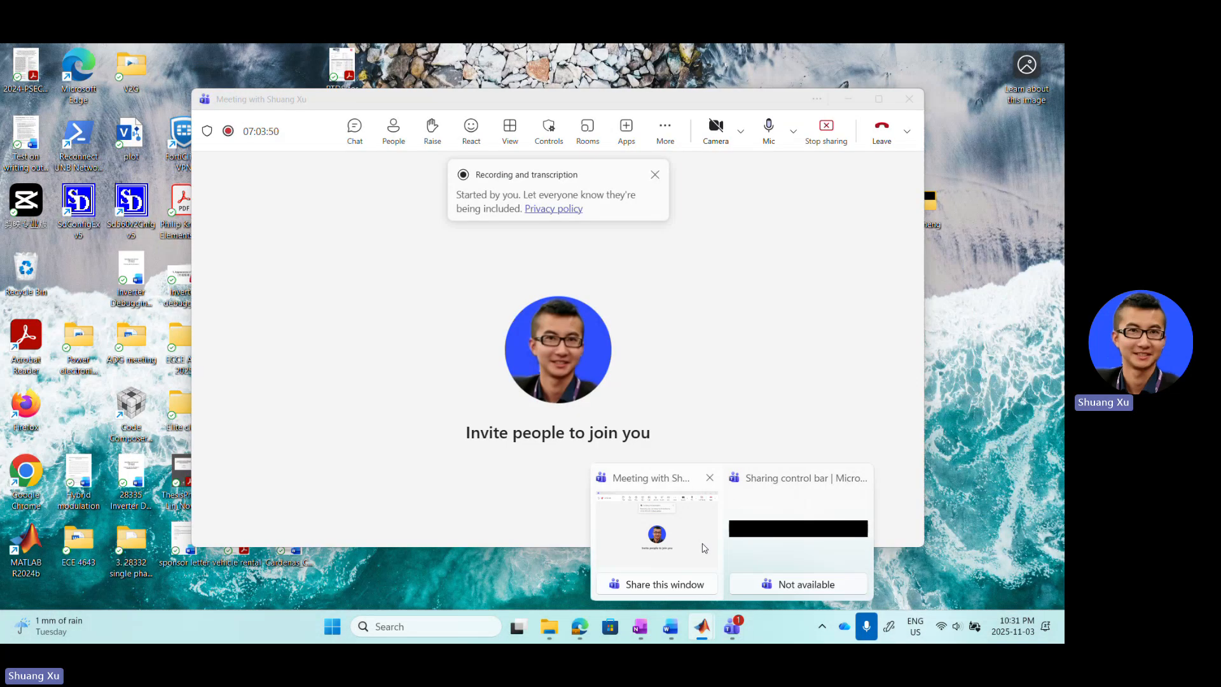
{"action": "left_click", "coordinate": [702, 554]}
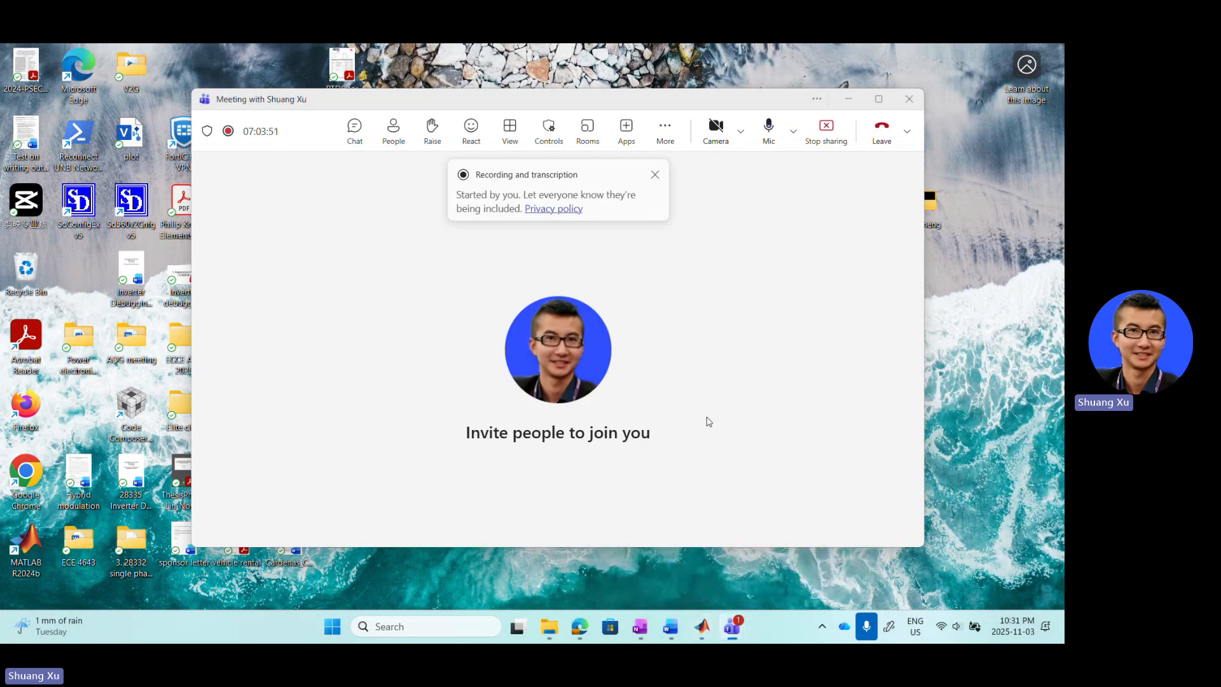
{"action": "left_click", "coordinate": [666, 139]}
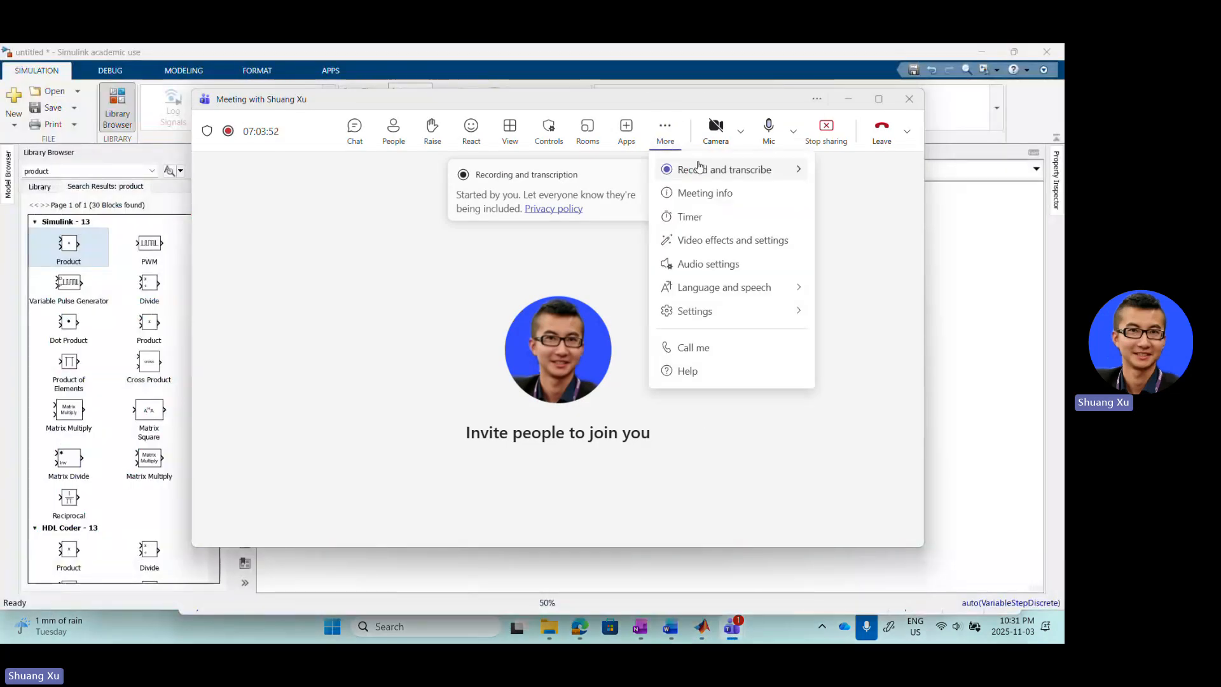